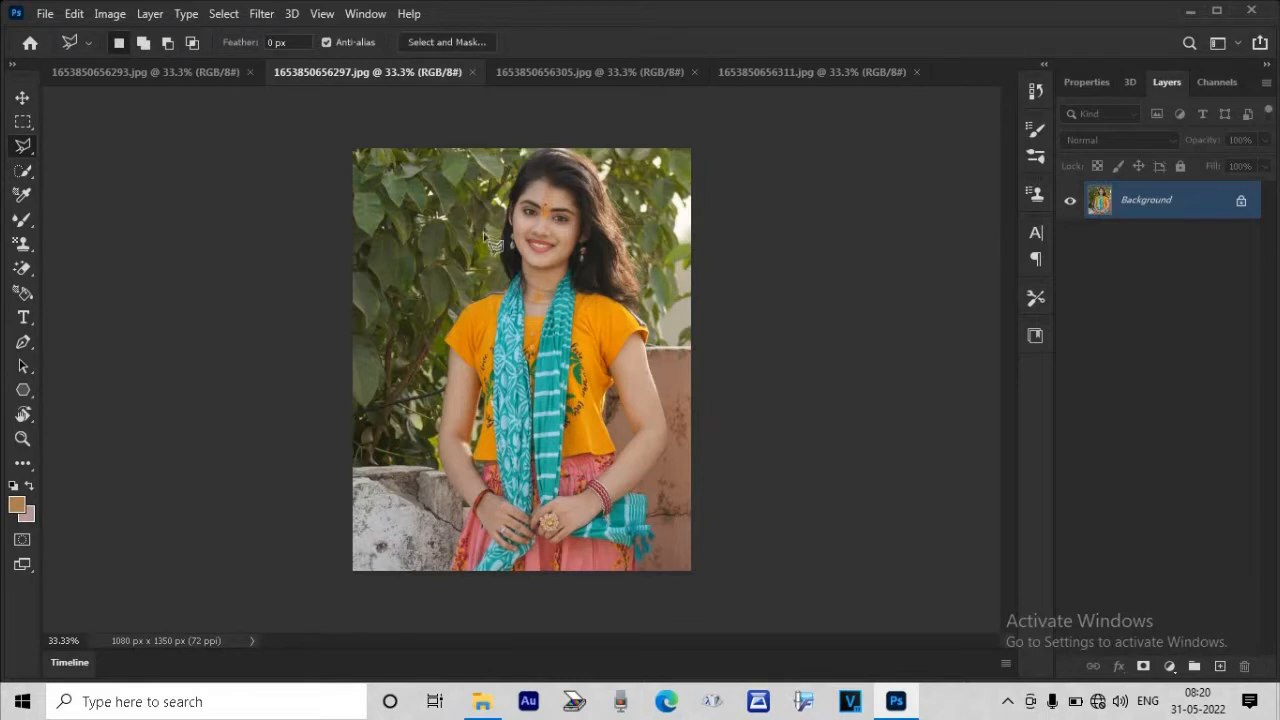
- Select the woman roughly with the Lasso tool and hide the rest of the photo with a layer mask
{"action": "key", "text": "Escape"}
{"action": "right_click", "coordinate": [22, 147]}
{"action": "left_click", "coordinate": [104, 145]}
{"action": "mouse_move", "coordinate": [520, 150]}
{"action": "left_mouse_down"}
{"action": "mouse_move", "coordinate": [491, 198]}
{"action": "mouse_move", "coordinate": [490, 268]}
{"action": "mouse_move", "coordinate": [449, 304]}
{"action": "mouse_move", "coordinate": [414, 273]}
{"action": "mouse_move", "coordinate": [402, 562]}
{"action": "mouse_move", "coordinate": [459, 545]}
{"action": "mouse_move", "coordinate": [446, 560]}
{"action": "mouse_move", "coordinate": [496, 589]}
{"action": "mouse_move", "coordinate": [668, 583]}
{"action": "mouse_move", "coordinate": [687, 448]}
{"action": "mouse_move", "coordinate": [652, 170]}
{"action": "mouse_move", "coordinate": [611, 144]}
{"action": "mouse_move", "coordinate": [507, 121]}
{"action": "left_mouse_up"}
{"action": "key", "text": "Delete"}
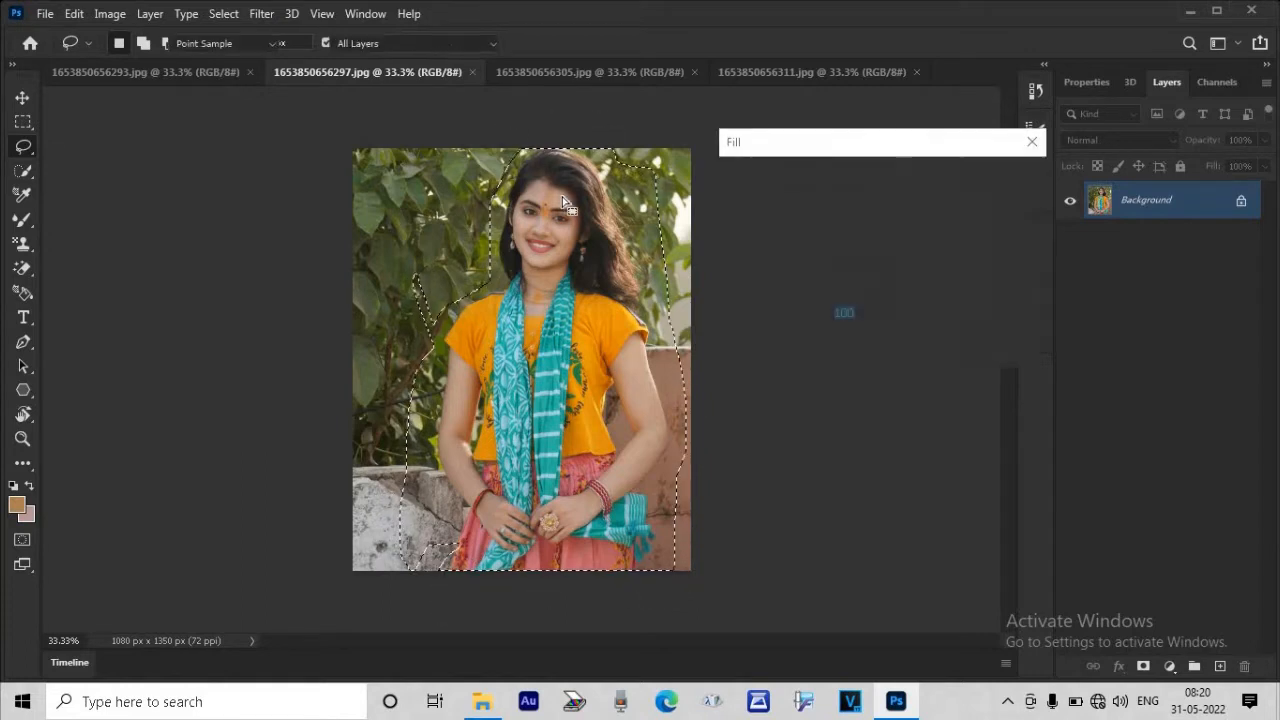
{"action": "left_click", "coordinate": [1012, 207]}
{"action": "left_click", "coordinate": [1144, 667]}
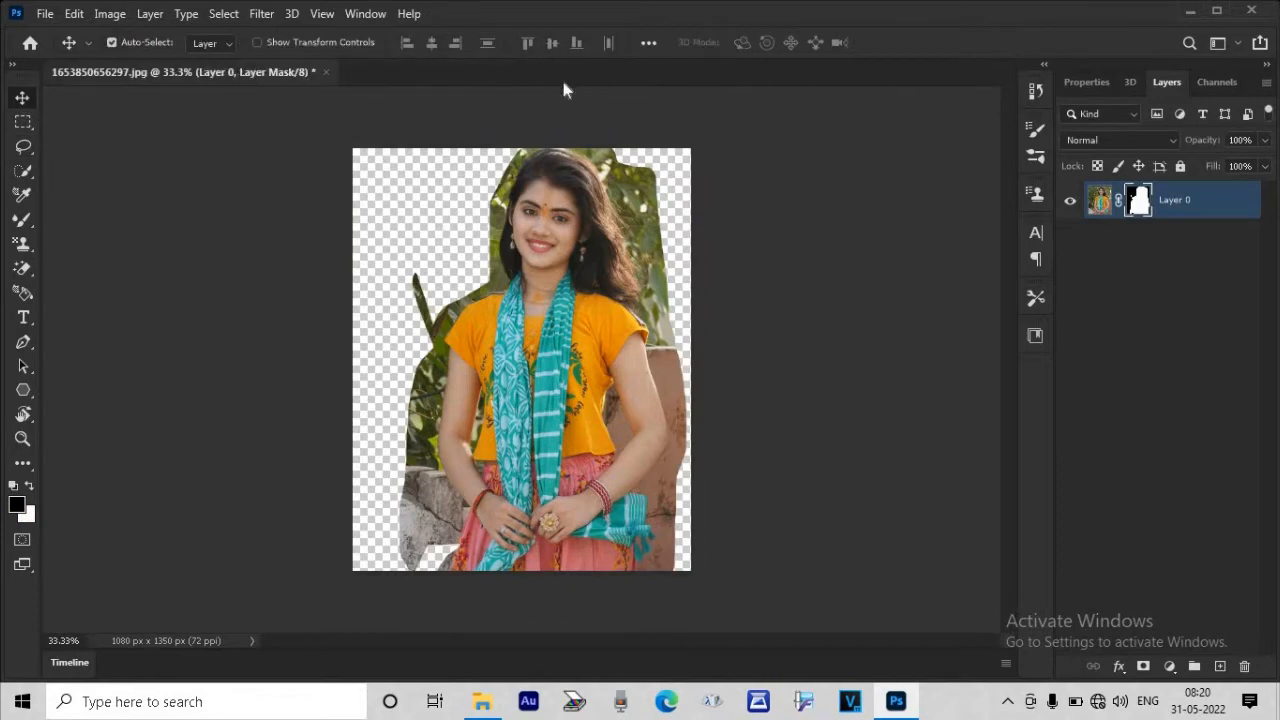
- Create a new A4 document, 210 x 297 mm at 300 ppi with a white background
{"action": "right_click", "coordinate": [510, 70]}
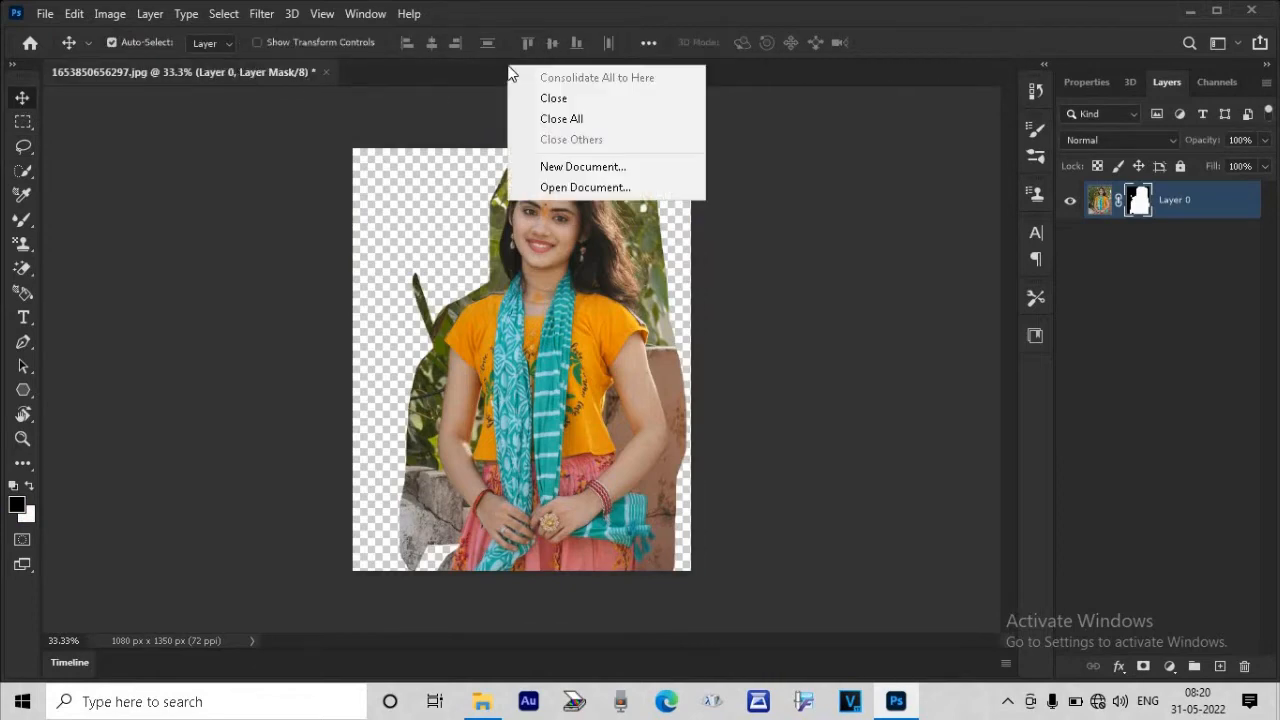
{"action": "left_click", "coordinate": [587, 167]}
{"action": "left_click", "coordinate": [518, 213]}
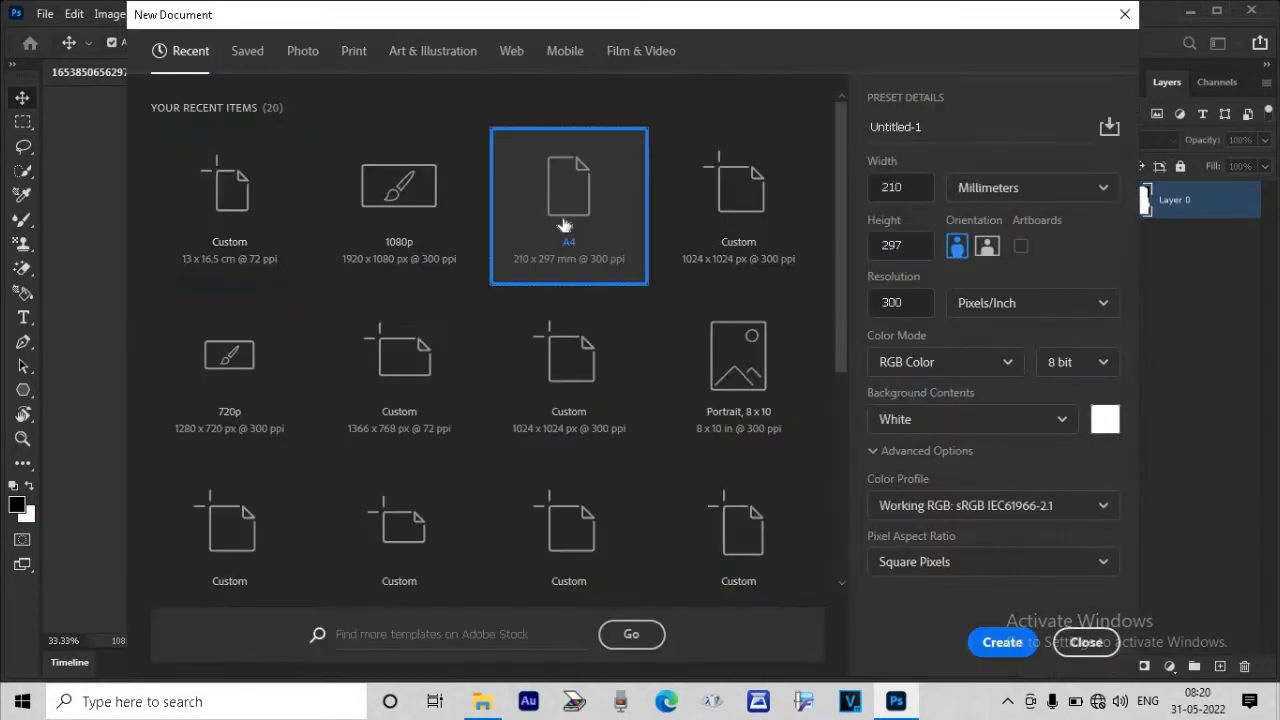
{"action": "double_click", "coordinate": [578, 222]}
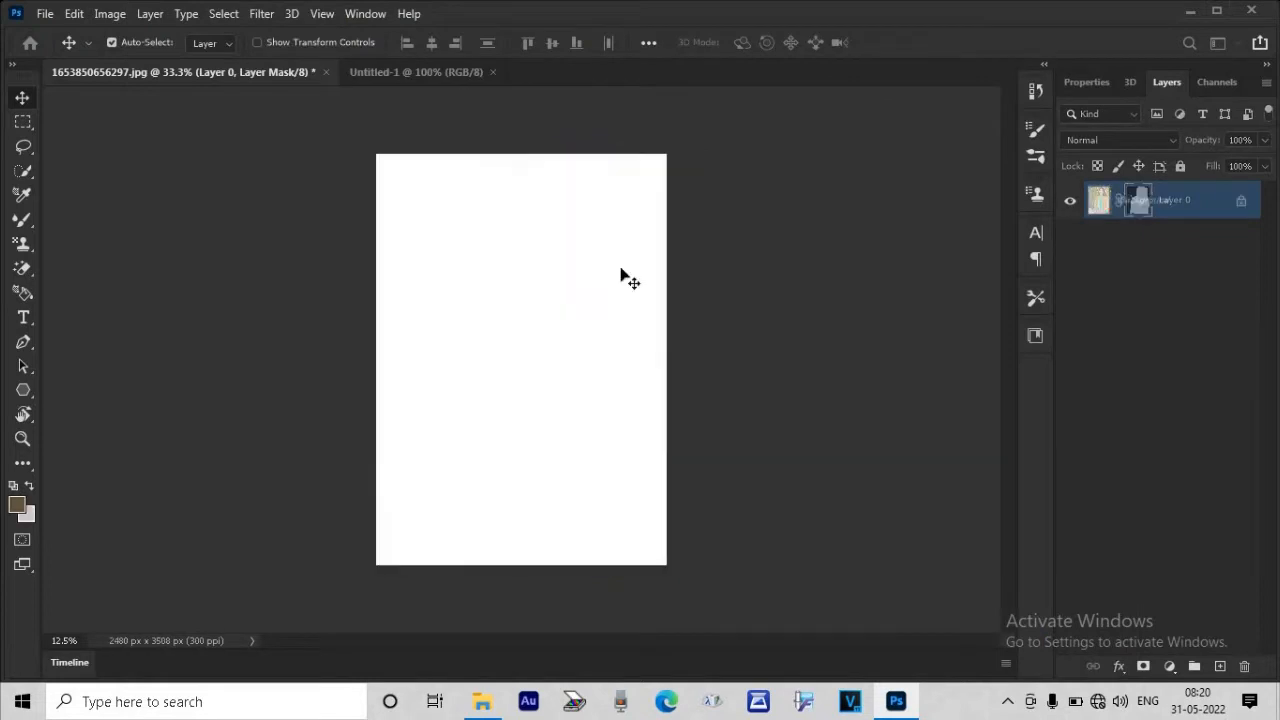
- Crop the blank page in height to 2480 x 2853 px
{"action": "key", "text": "c"}
{"action": "left_click_drag", "start_coordinate": [524, 156], "coordinate": [528, 194]}
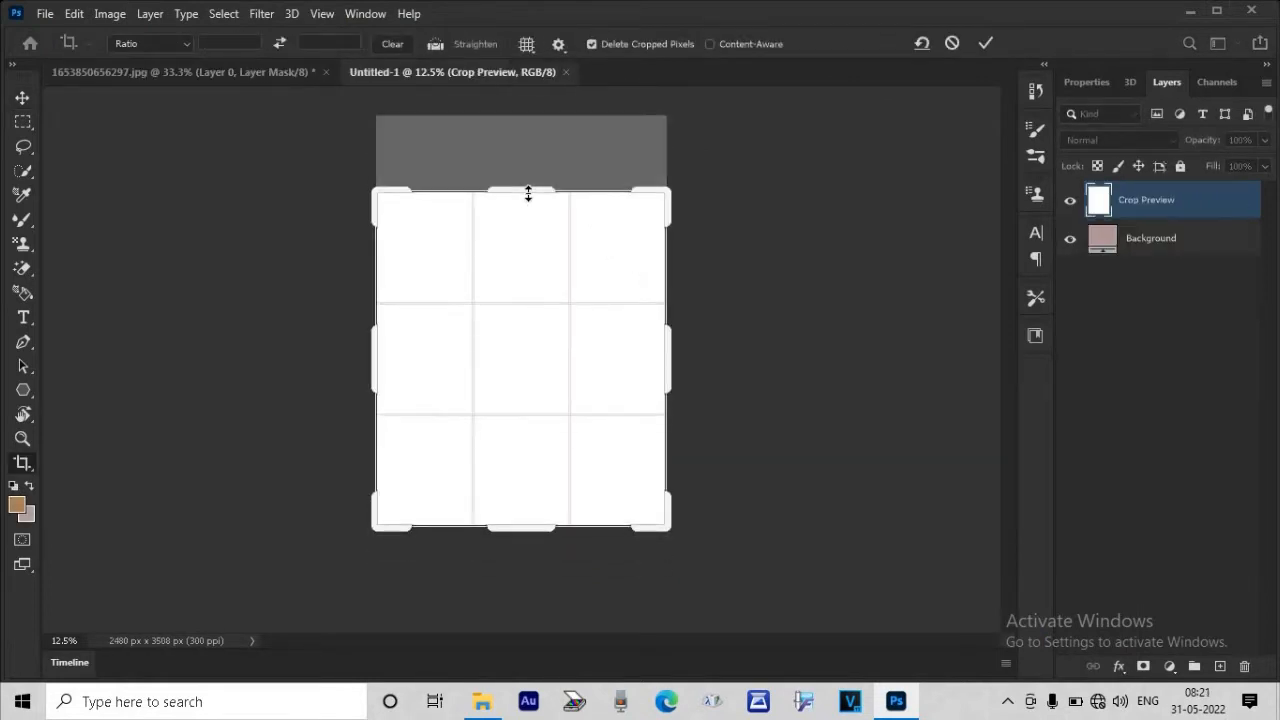
{"action": "key", "text": "Return"}
{"action": "key", "text": "v"}
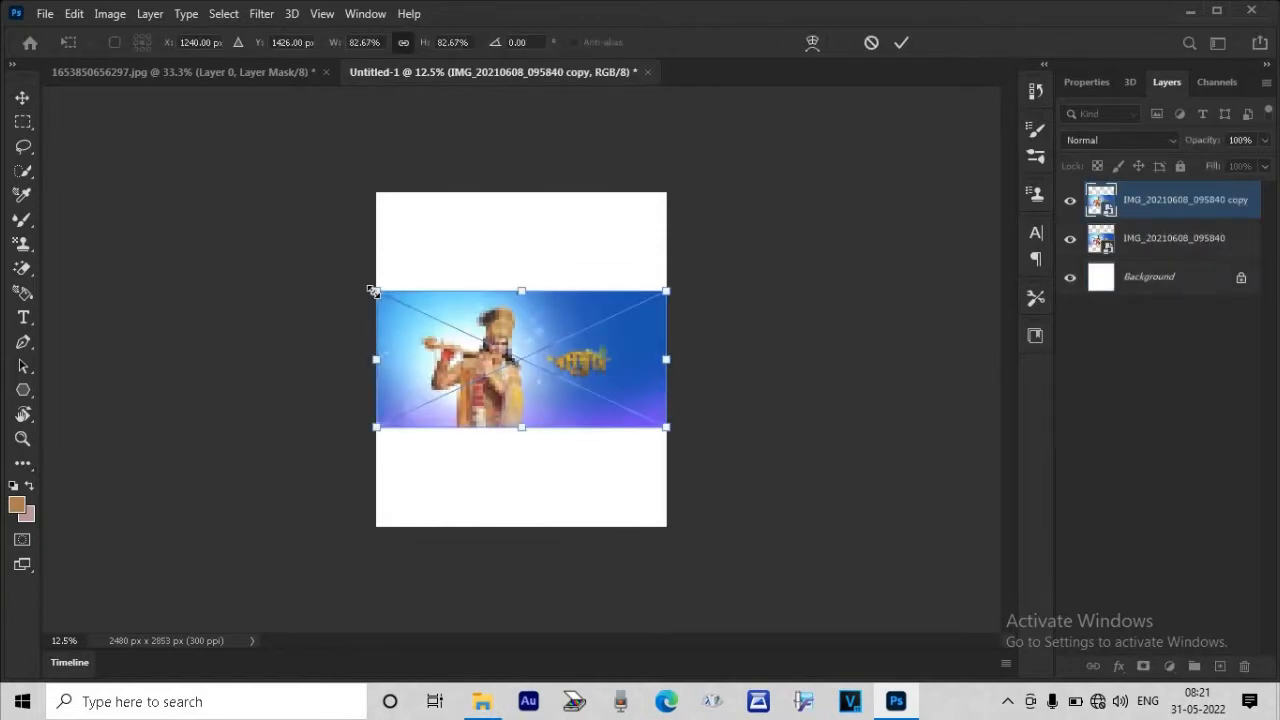
- Scale the IMG_20210608_095840 copy layer to 472.90% and position it so its plain blue area fills the canvas
{"action": "left_click_drag", "start_coordinate": [374, 289], "coordinate": [200, 103]}
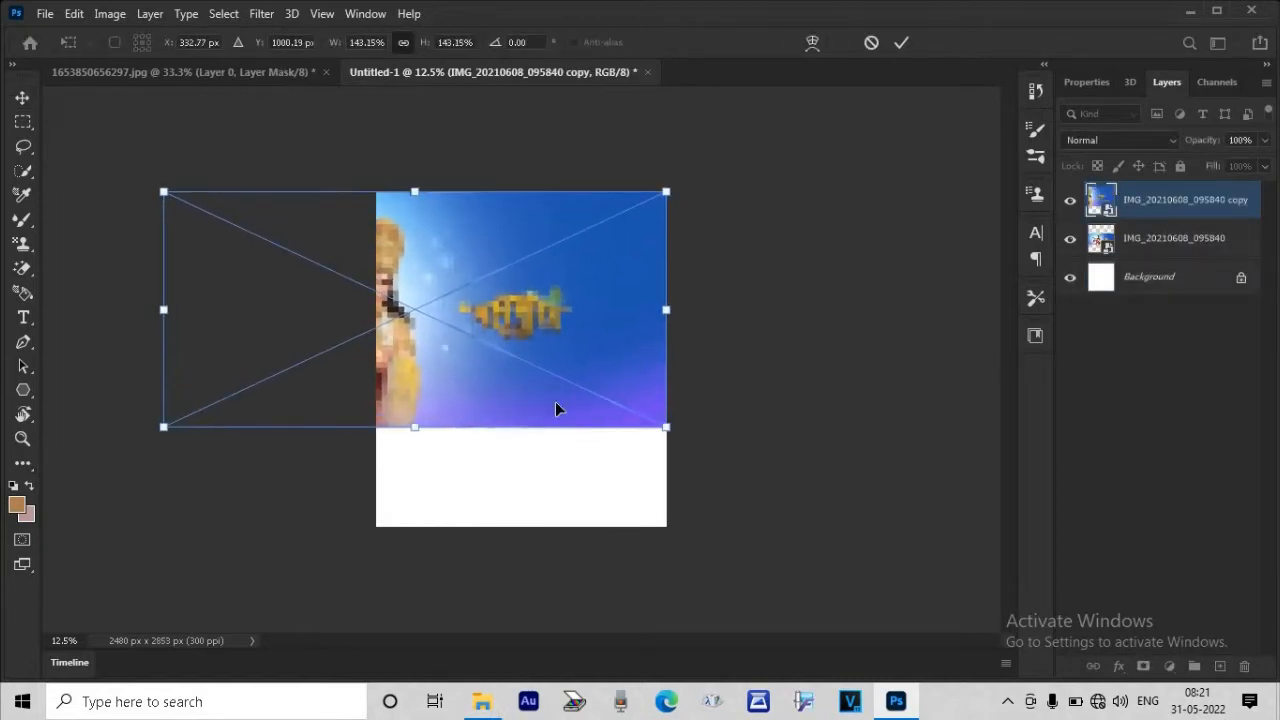
{"action": "left_click_drag", "start_coordinate": [410, 428], "coordinate": [410, 547]}
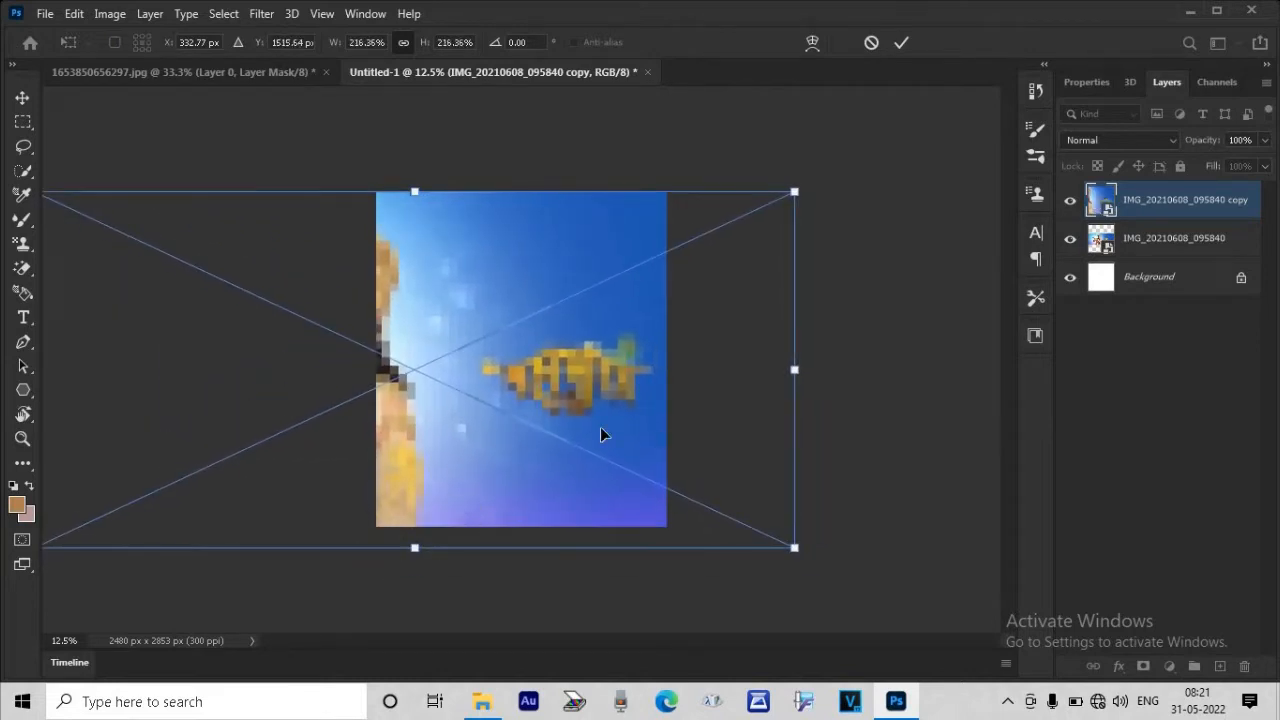
{"action": "left_click_drag", "start_coordinate": [600, 433], "coordinate": [517, 429]}
{"action": "left_click_drag", "start_coordinate": [651, 357], "coordinate": [982, 352]}
{"action": "left_click_drag", "start_coordinate": [814, 367], "coordinate": [500, 368]}
{"action": "left_click_drag", "start_coordinate": [668, 353], "coordinate": [943, 354]}
{"action": "left_click_drag", "start_coordinate": [811, 360], "coordinate": [543, 350]}
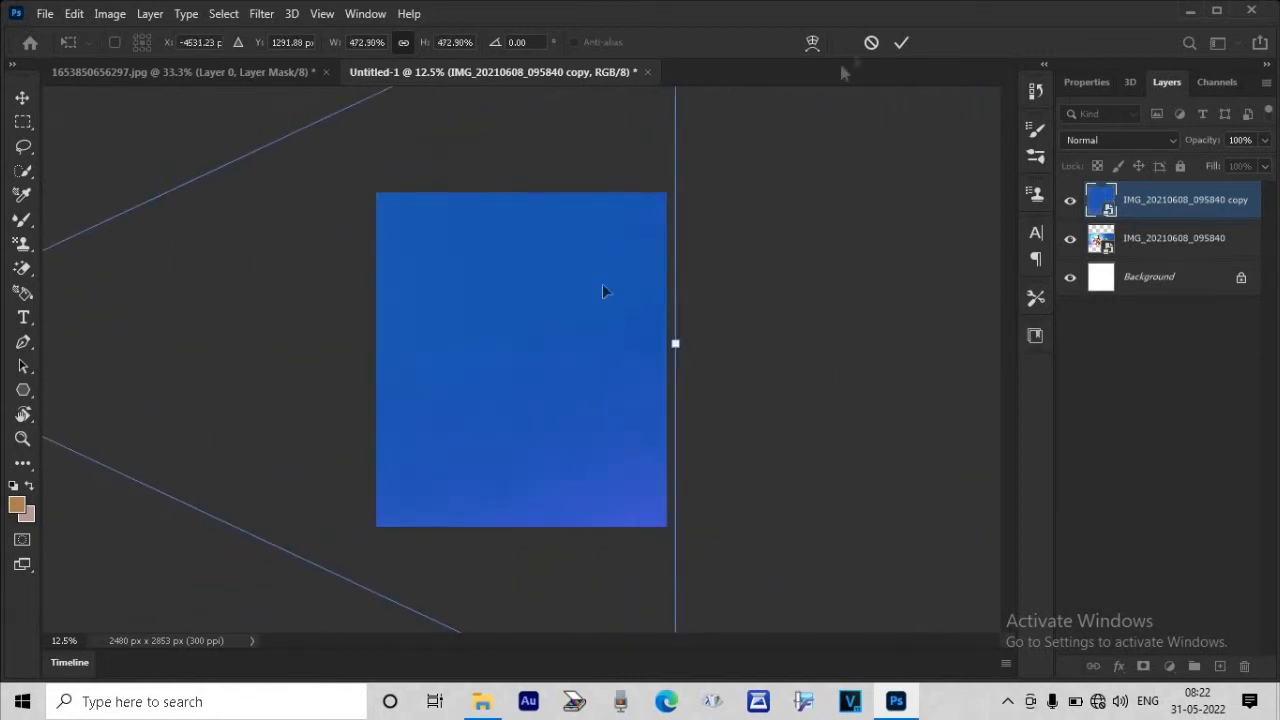
{"action": "left_click", "coordinate": [904, 44]}
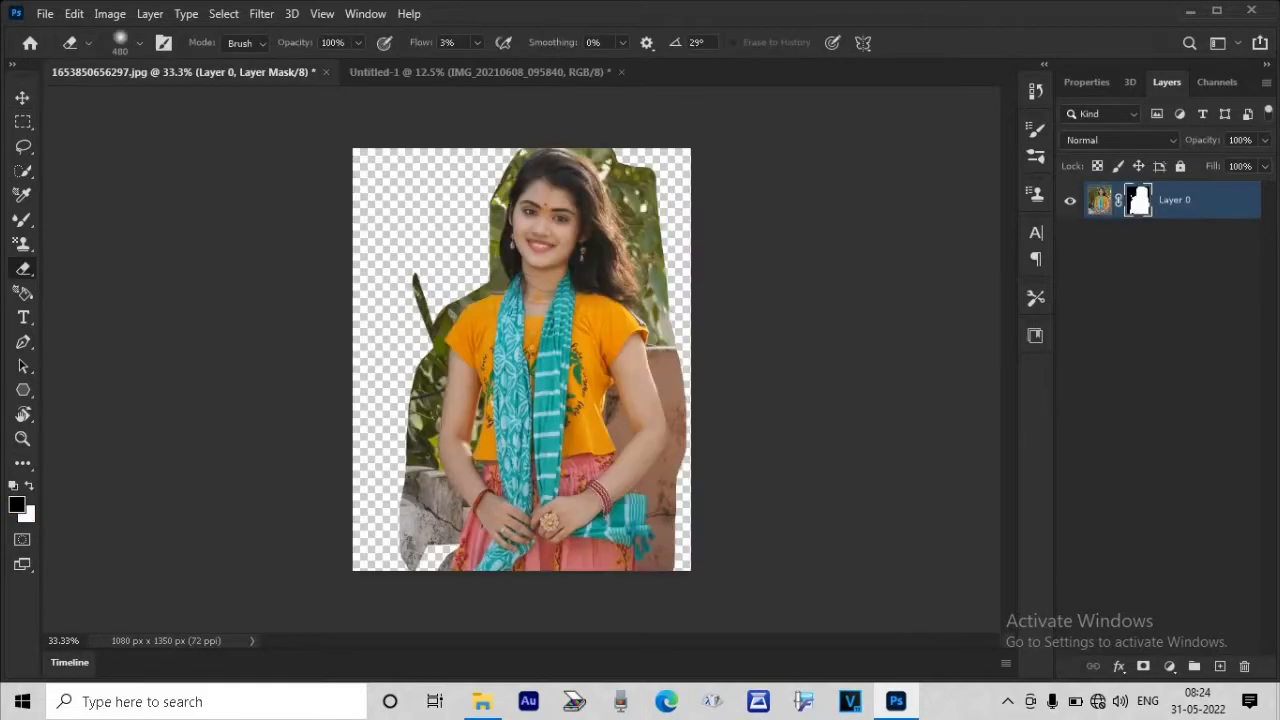
- Bring the masked woman into Untitled-1, enlarge her and place her in the lower right of the composition
{"action": "key", "text": "v"}
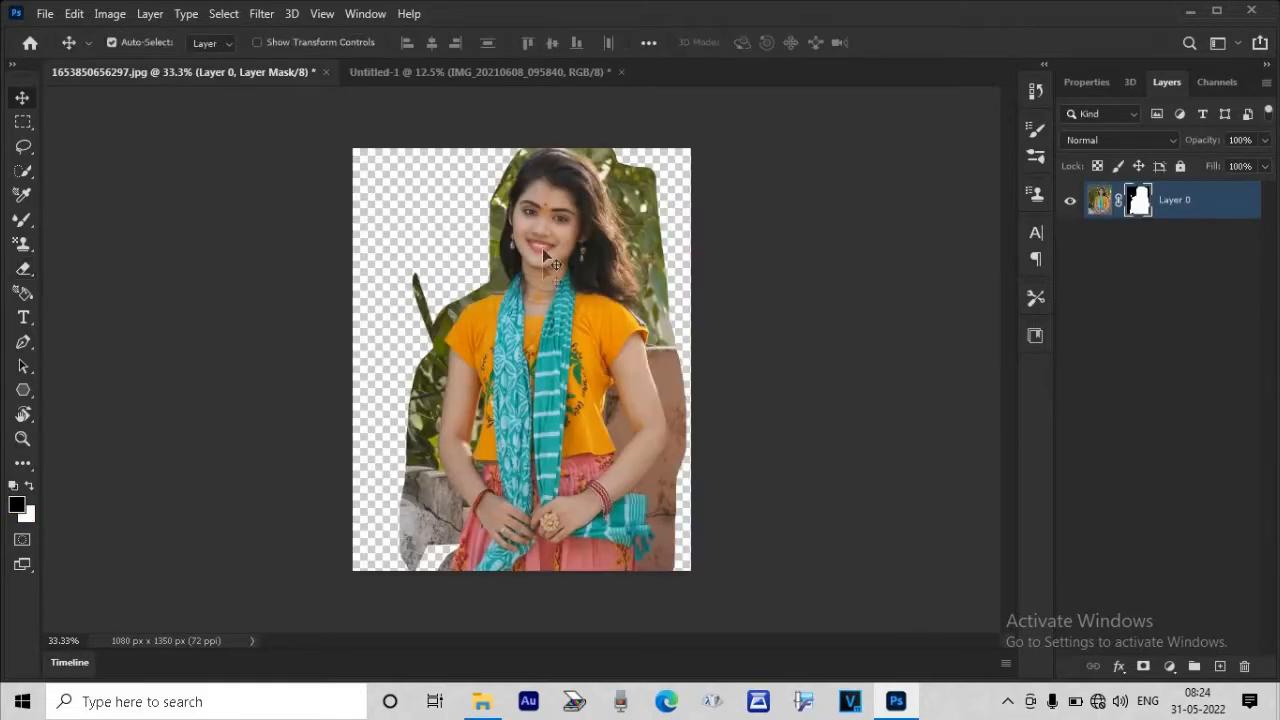
{"action": "mouse_move", "coordinate": [542, 265]}
{"action": "left_mouse_down"}
{"action": "mouse_move", "coordinate": [497, 65]}
{"action": "mouse_move", "coordinate": [535, 372]}
{"action": "mouse_move", "coordinate": [508, 455]}
{"action": "left_mouse_up"}
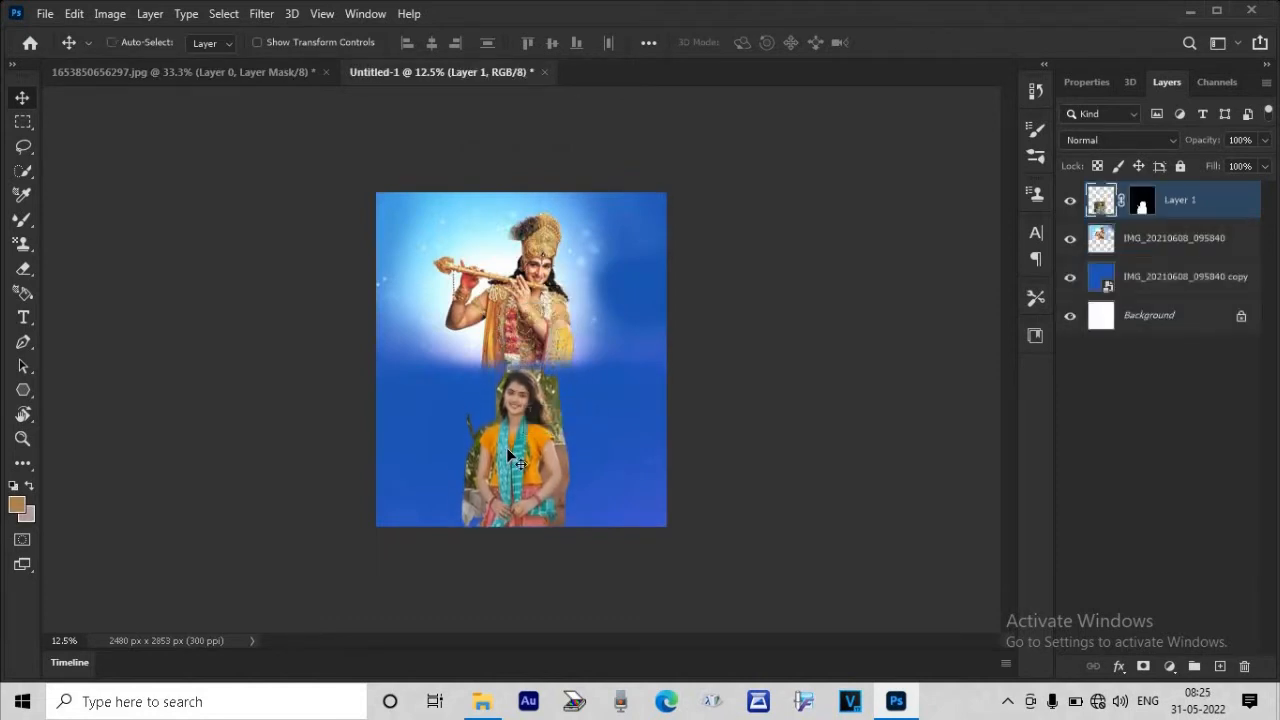
{"action": "key", "text": "ctrl+t"}
{"action": "left_click_drag", "start_coordinate": [508, 366], "coordinate": [491, 307]}
{"action": "key", "text": "ctrl+plus"}
{"action": "left_click_drag", "start_coordinate": [560, 373], "coordinate": [648, 372]}
{"action": "key", "text": "Return"}
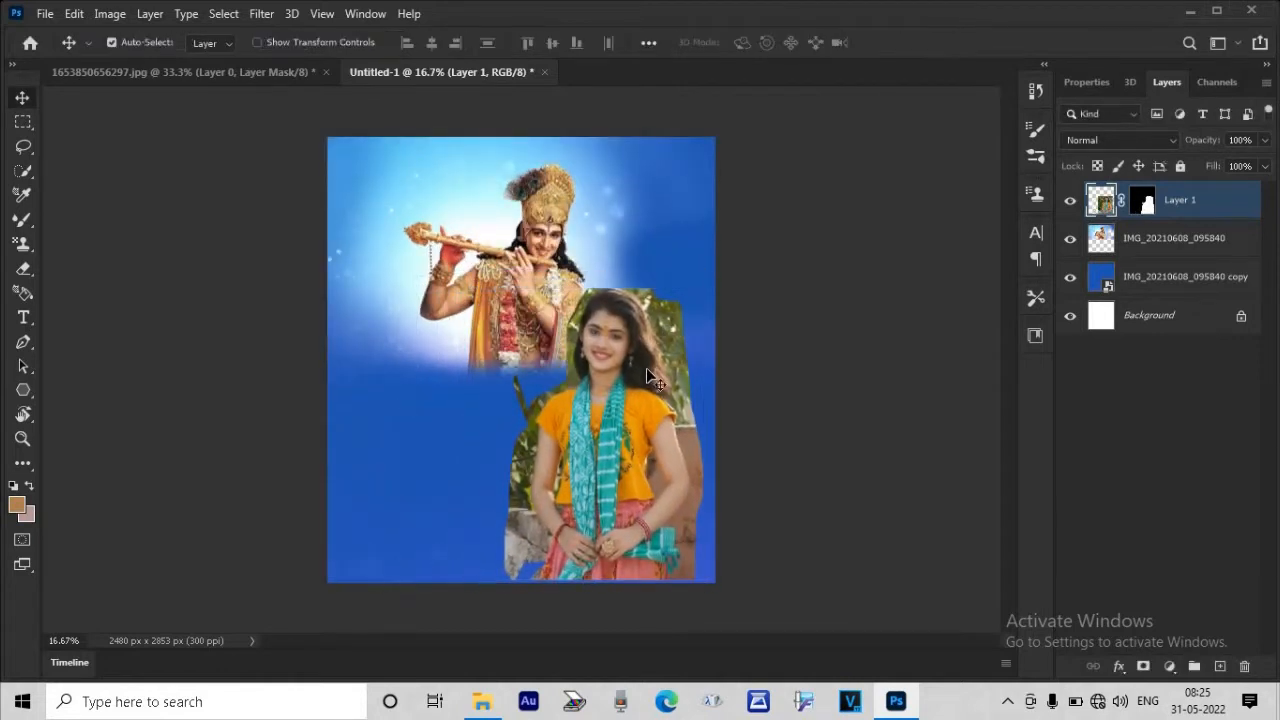
- Convert the woman's layer to a smart object and open its contents for editing
{"action": "right_click", "coordinate": [1168, 200]}
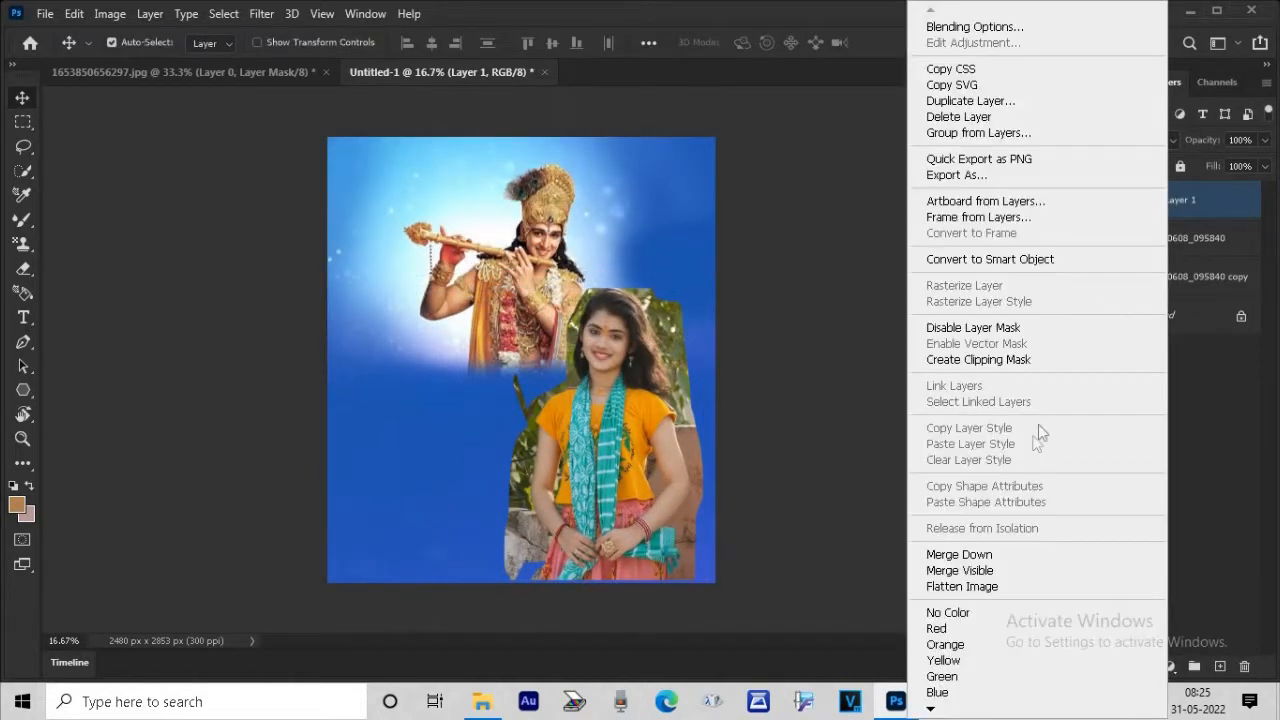
{"action": "left_click", "coordinate": [1002, 258]}
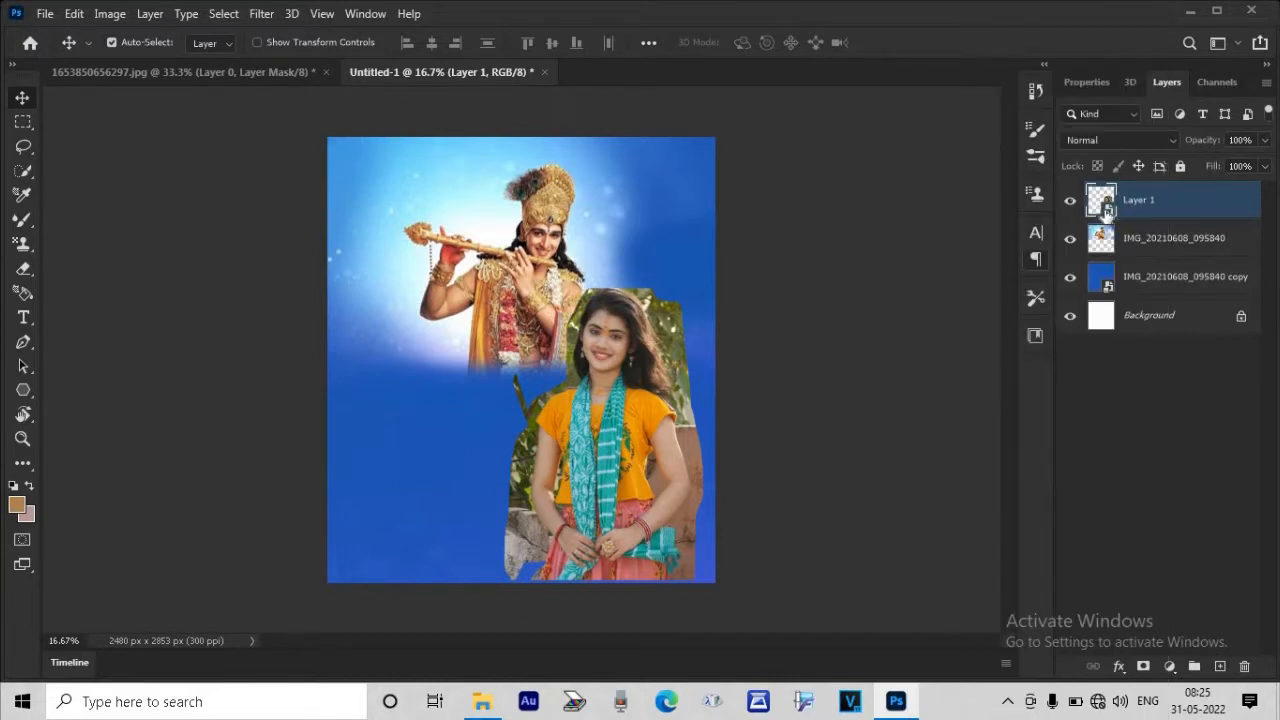
{"action": "double_click", "coordinate": [1107, 207]}
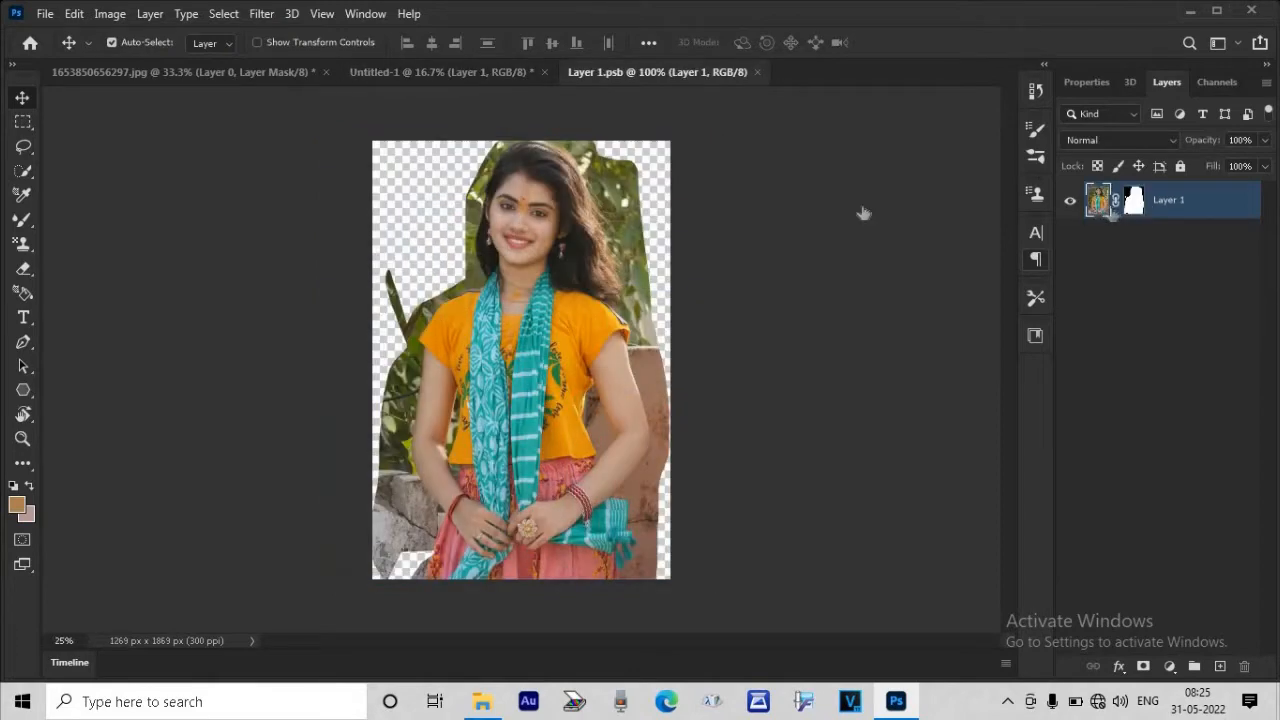
- Set the Eraser to 94 px, 100% hardness and 100% flow, and erase some foliage beside the woman's left-hand shoulder
{"action": "key", "text": "ctrl+plus"}
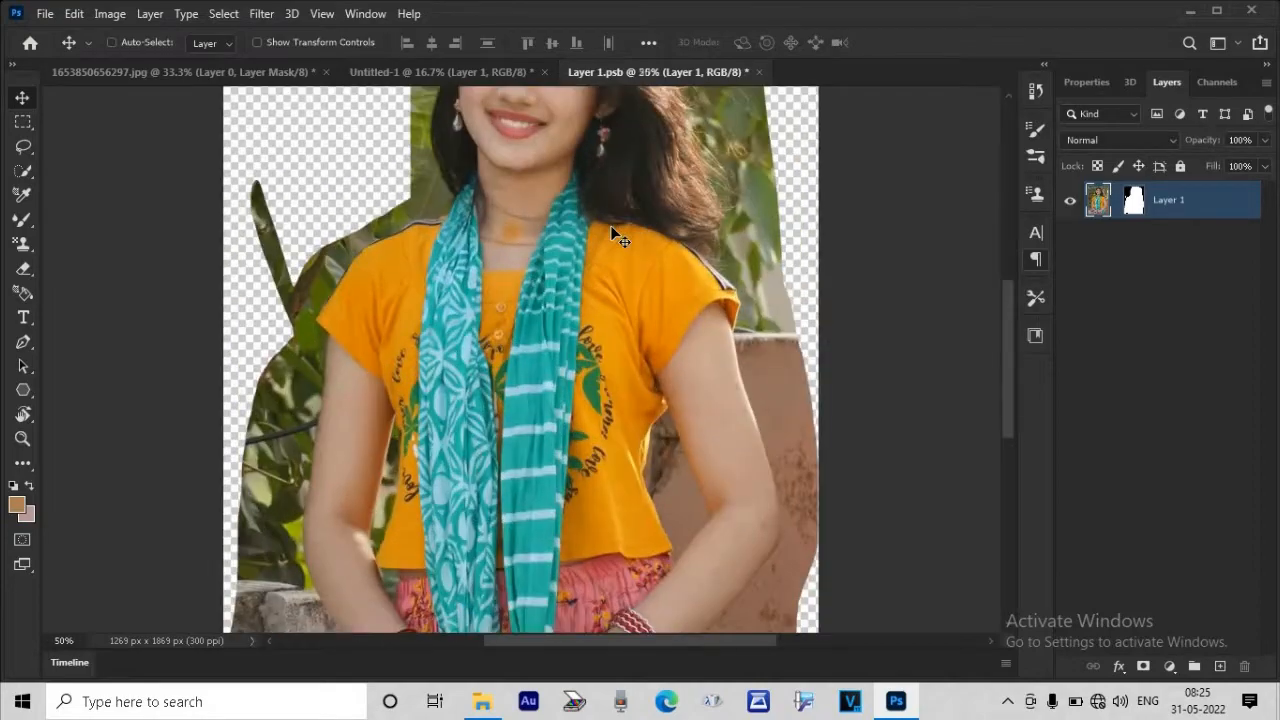
{"action": "key", "text": "ctrl+plus"}
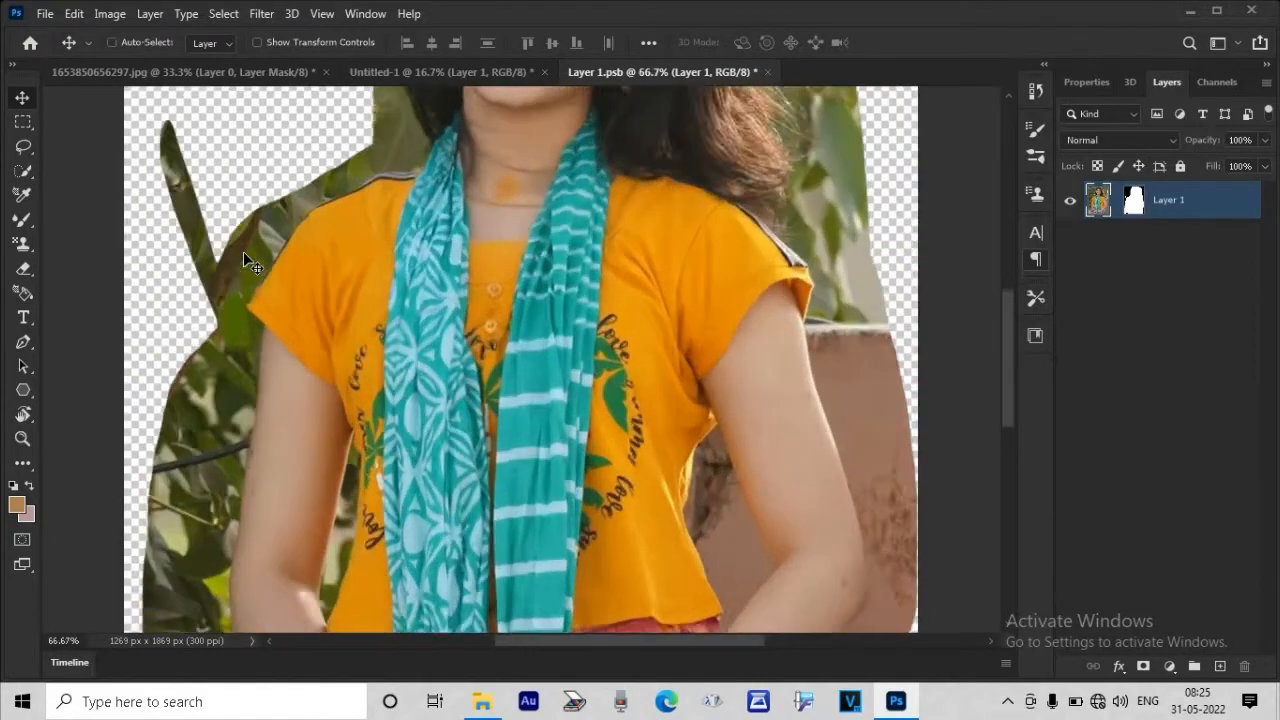
{"action": "left_click_drag", "start_coordinate": [656, 636], "coordinate": [548, 616]}
{"action": "key", "text": "e"}
{"action": "right_click", "coordinate": [670, 295]}
{"action": "left_click_drag", "start_coordinate": [703, 318], "coordinate": [701, 318]}
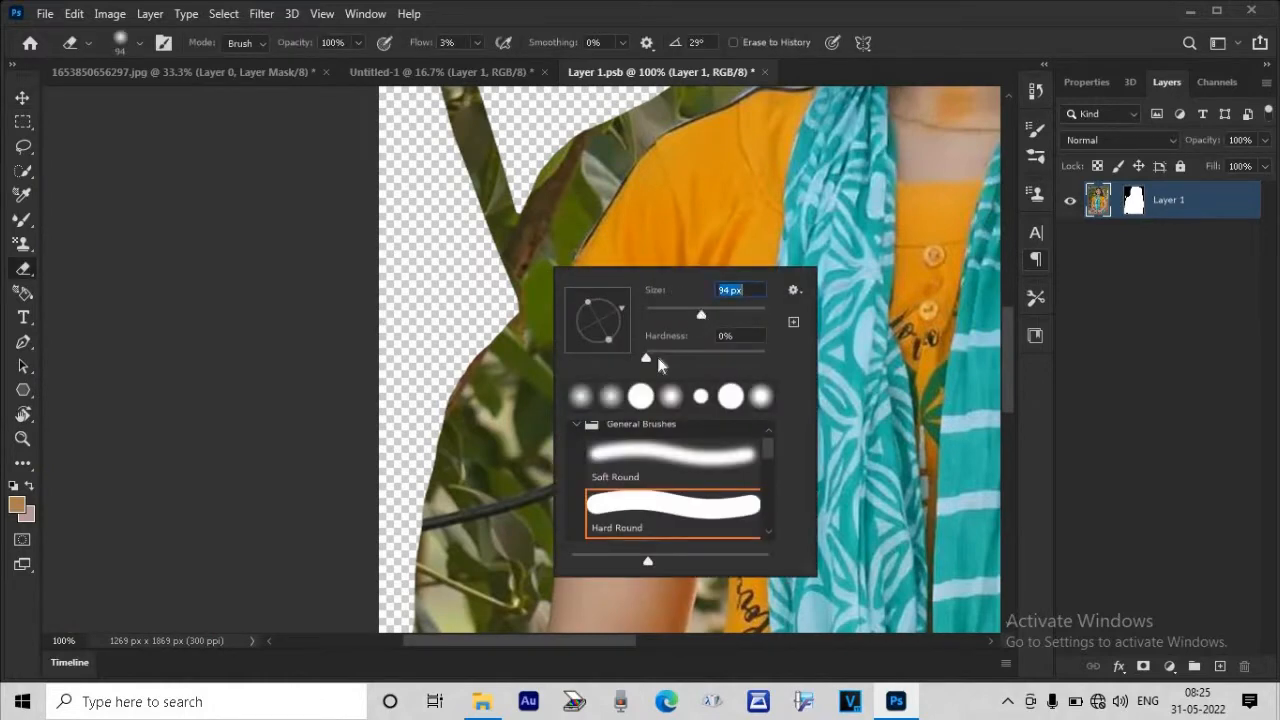
{"action": "left_click_drag", "start_coordinate": [648, 357], "coordinate": [771, 352]}
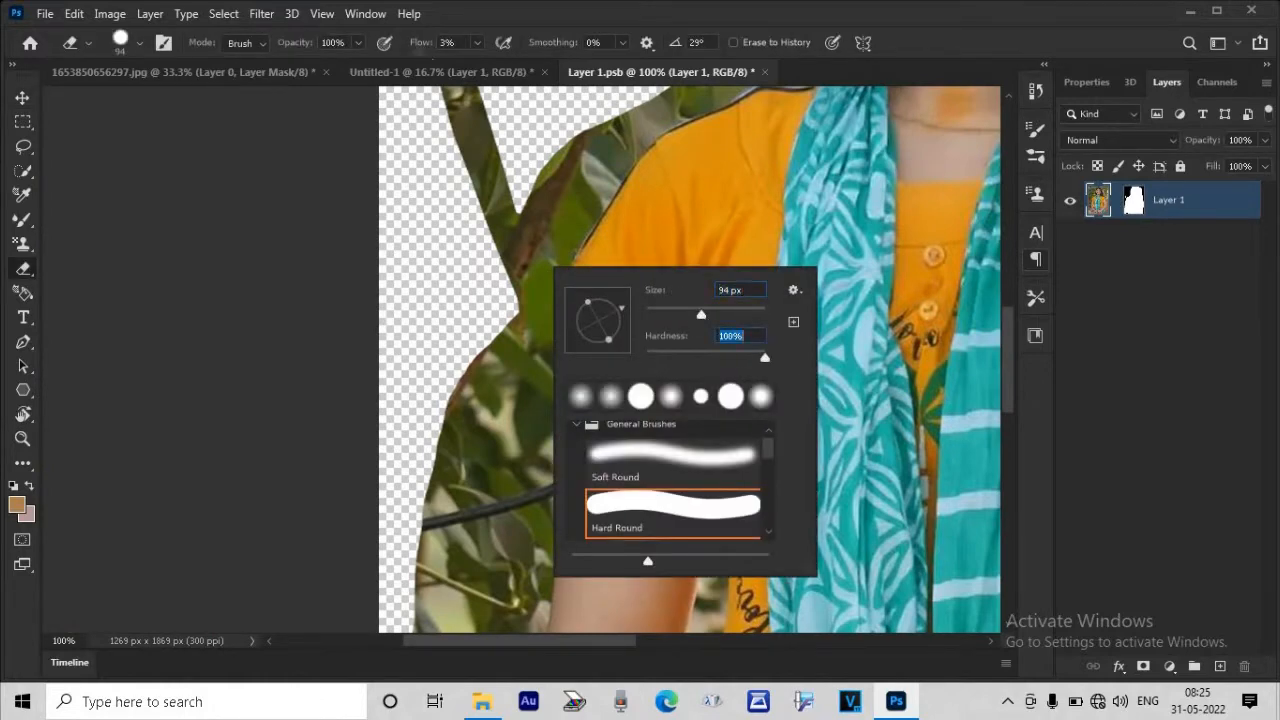
{"action": "left_click", "coordinate": [477, 42]}
{"action": "left_click_drag", "start_coordinate": [475, 66], "coordinate": [577, 73]}
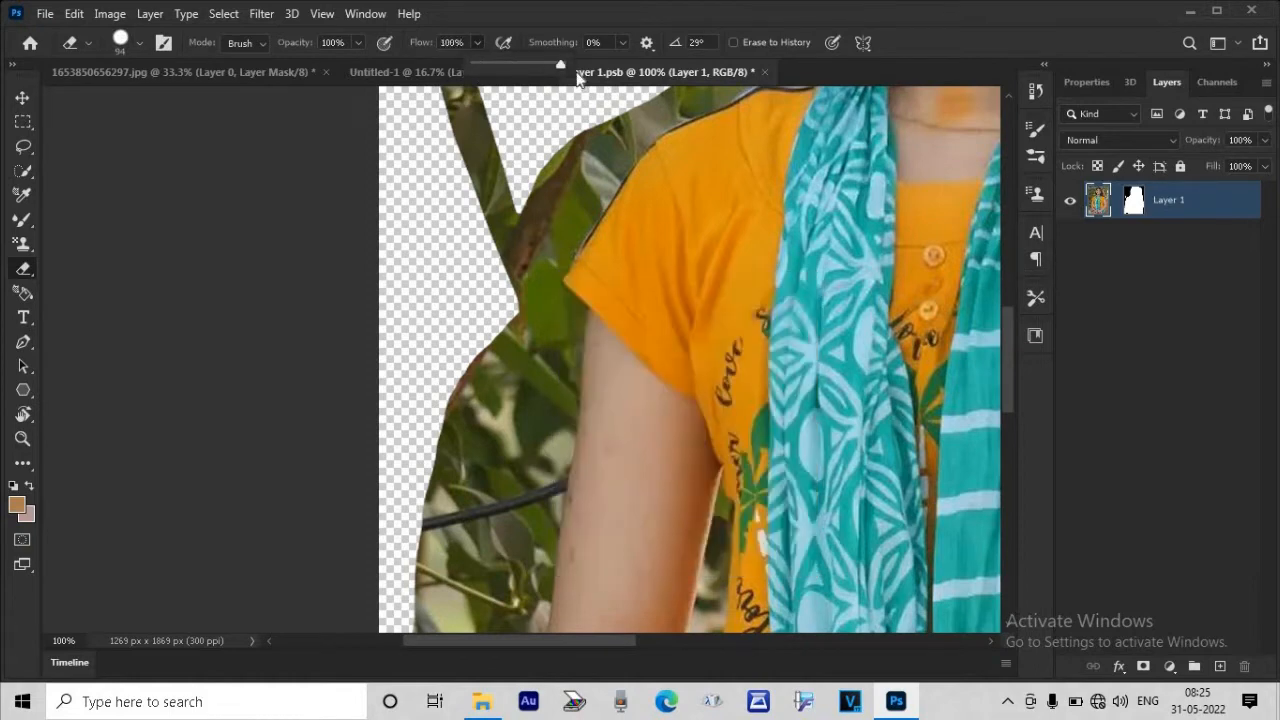
{"action": "mouse_move", "coordinate": [573, 175]}
{"action": "left_mouse_down"}
{"action": "mouse_move", "coordinate": [516, 225]}
{"action": "mouse_move", "coordinate": [498, 150]}
{"action": "mouse_move", "coordinate": [463, 103]}
{"action": "left_mouse_up"}
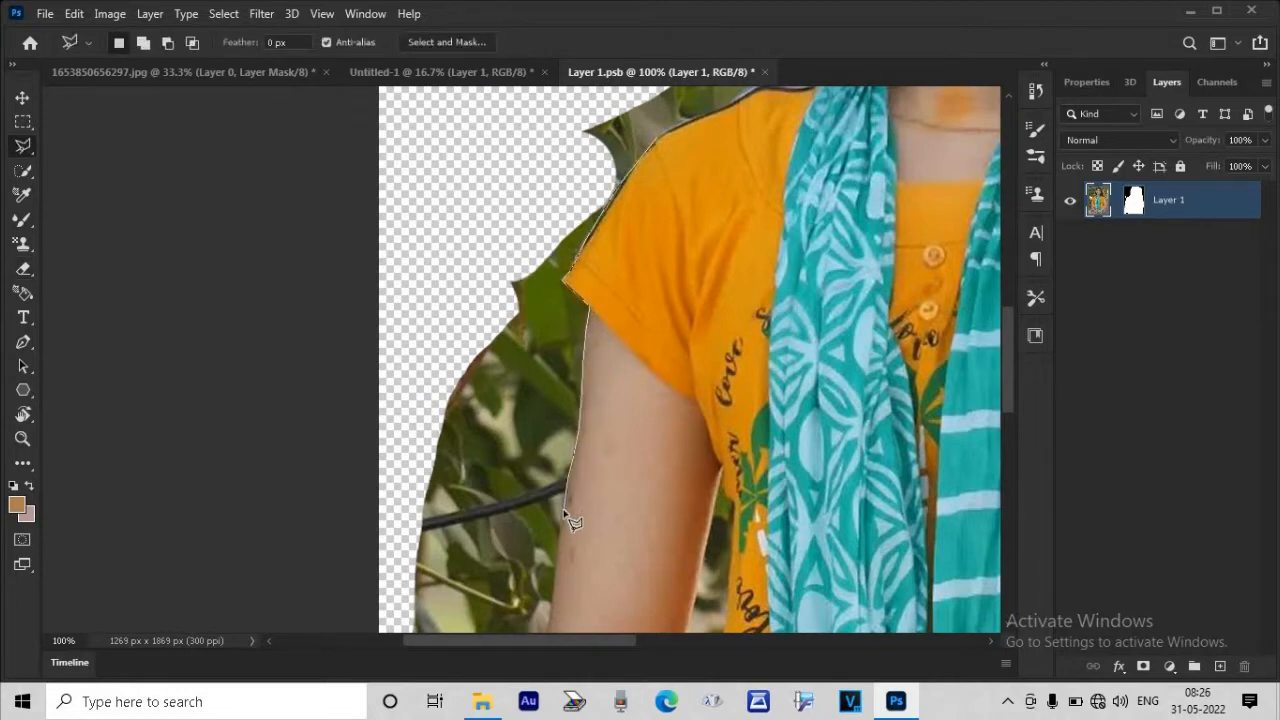
- Outline the background along the left-hand arm, skirt, lower hair and shoulder with the Polygonal Lasso, delete it and deselect
{"action": "left_click_drag", "start_coordinate": [547, 630], "coordinate": [546, 487]}
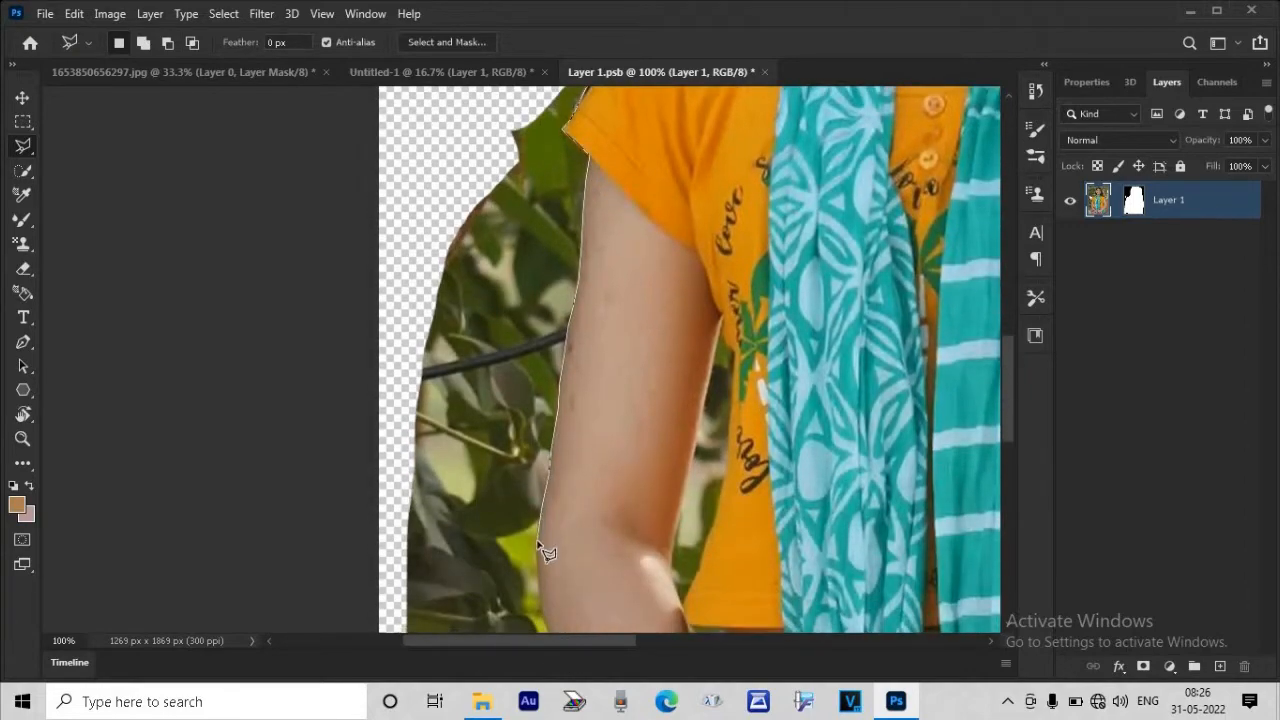
{"action": "left_click_drag", "start_coordinate": [547, 627], "coordinate": [545, 457]}
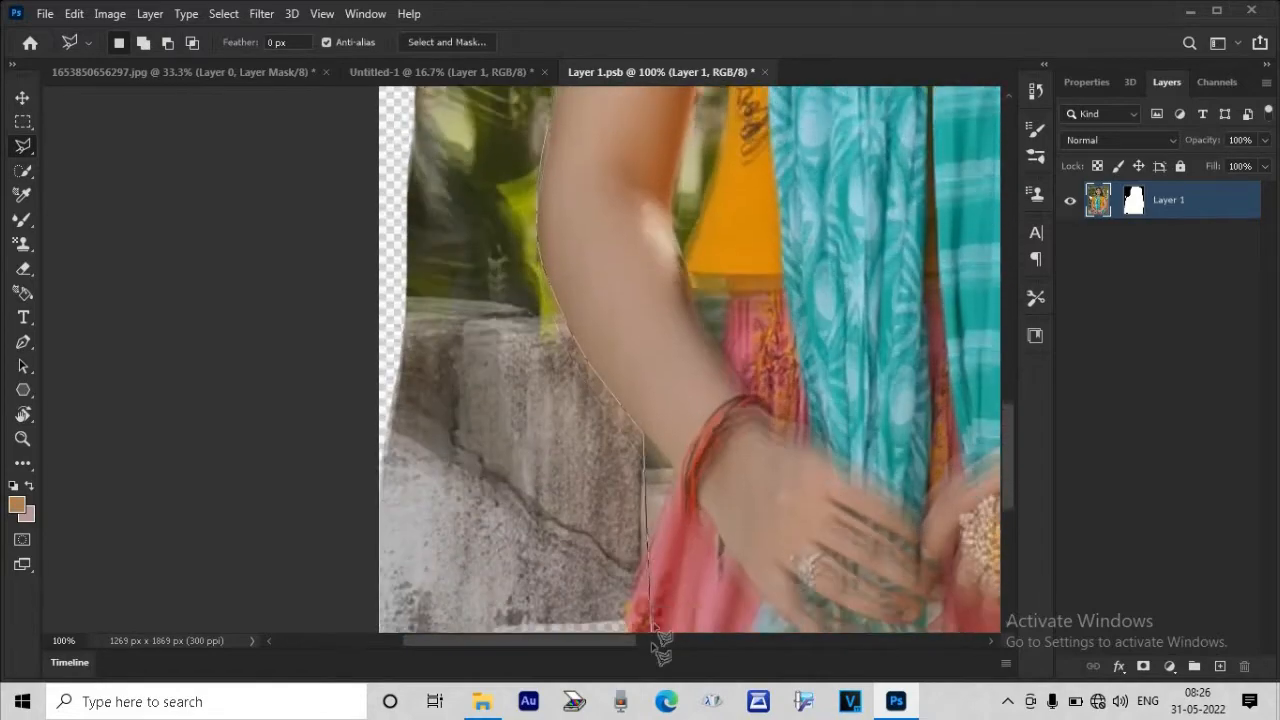
{"action": "left_click", "coordinate": [672, 441]}
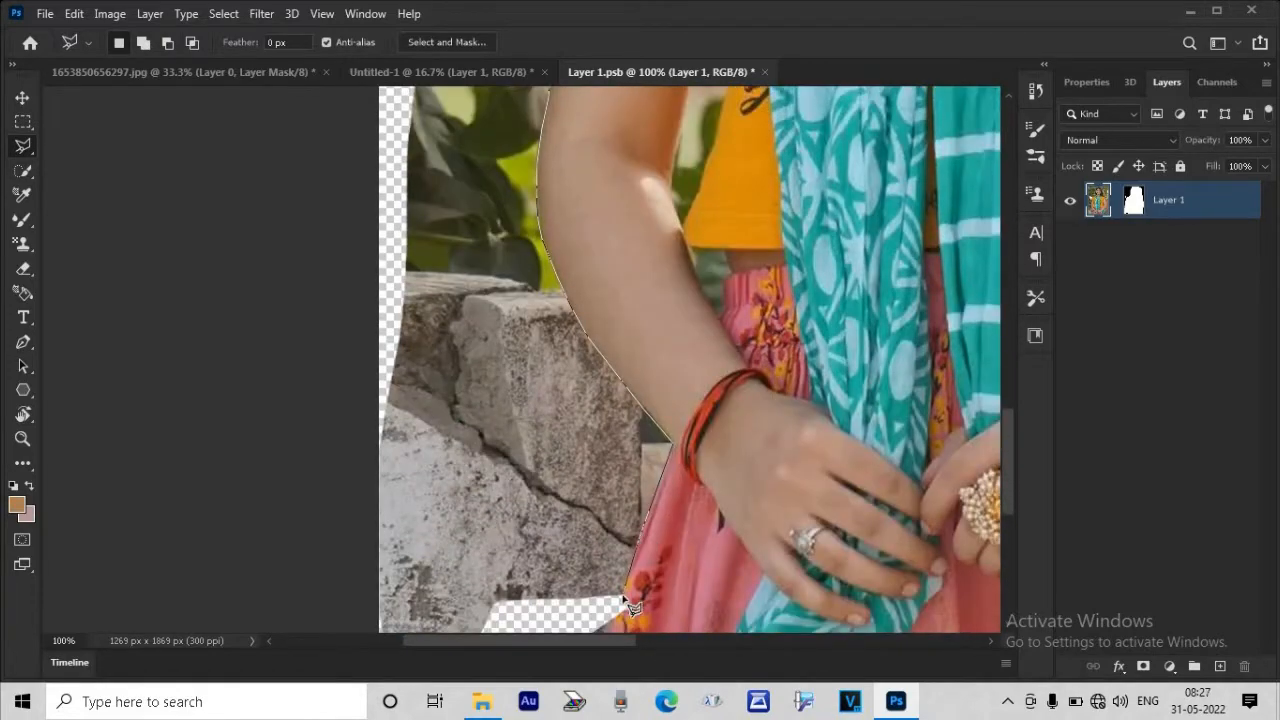
{"action": "left_click", "coordinate": [624, 598]}
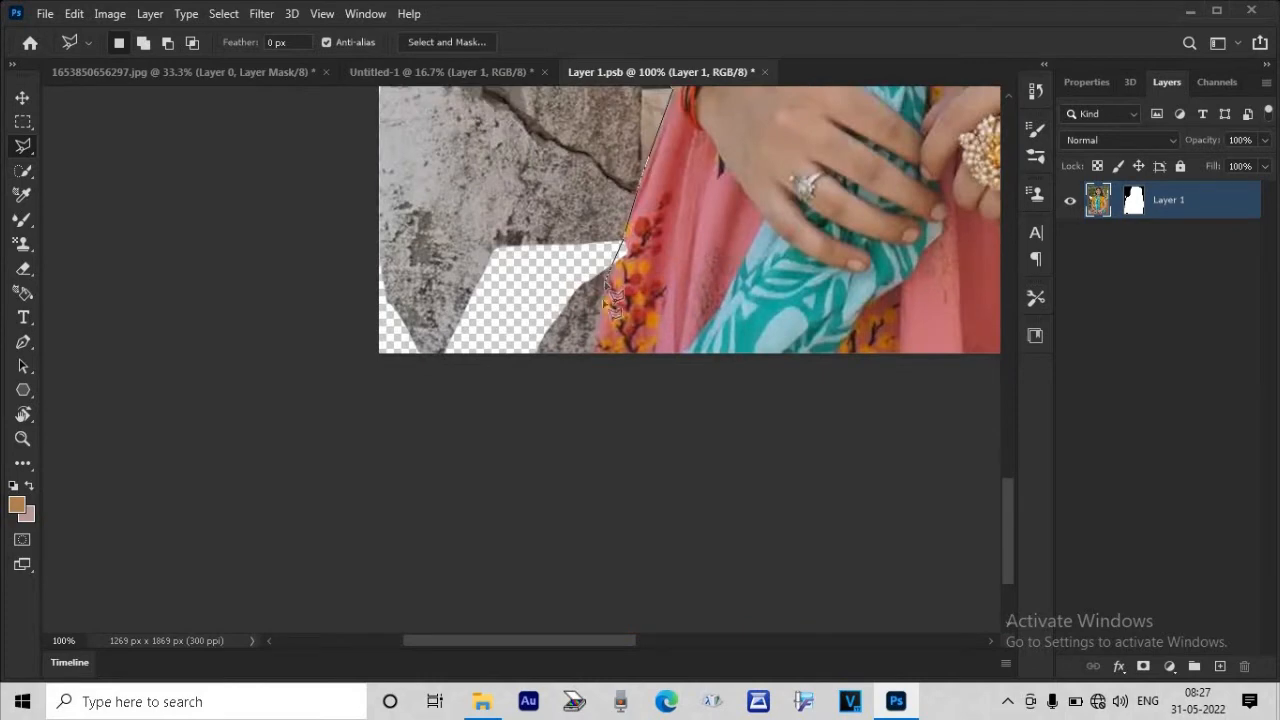
{"action": "left_click", "coordinate": [357, 371]}
{"action": "left_click", "coordinate": [328, 143]}
{"action": "left_click", "coordinate": [804, 150]}
{"action": "left_click", "coordinate": [798, 177]}
{"action": "left_click", "coordinate": [794, 205]}
{"action": "left_click", "coordinate": [793, 229]}
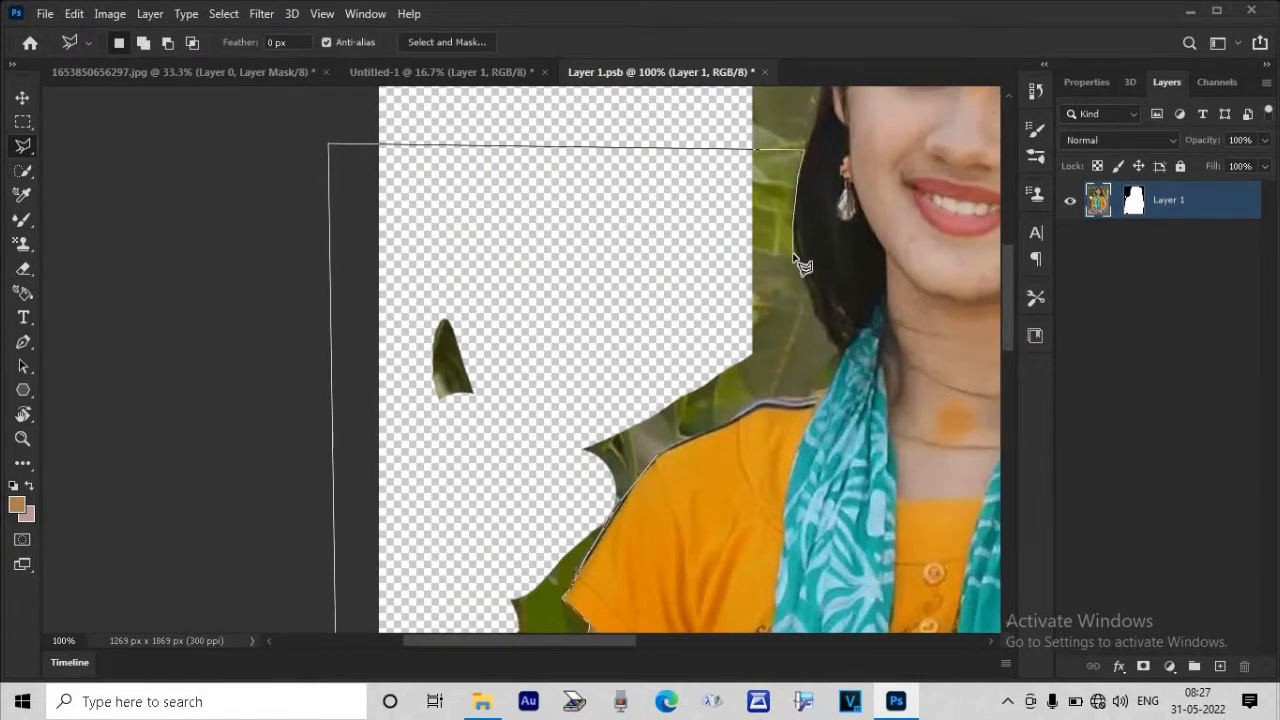
{"action": "left_click", "coordinate": [805, 283]}
{"action": "left_click", "coordinate": [826, 320]}
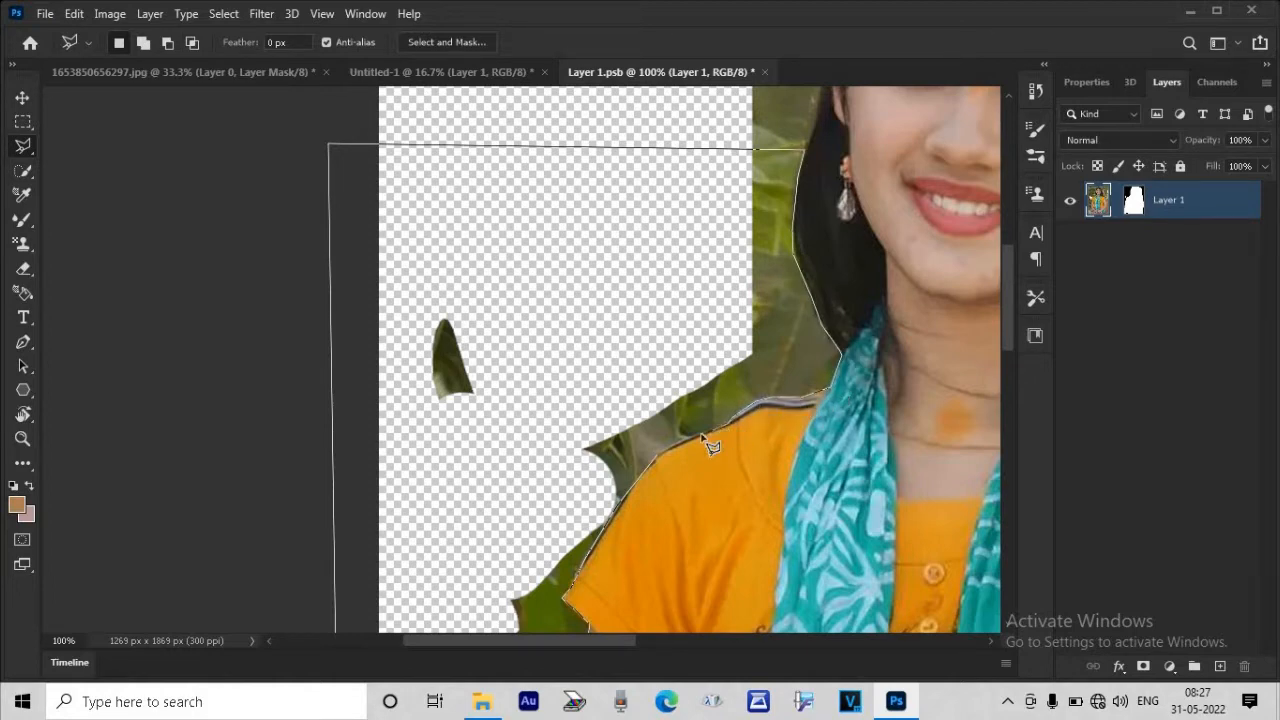
{"action": "left_click", "coordinate": [658, 458]}
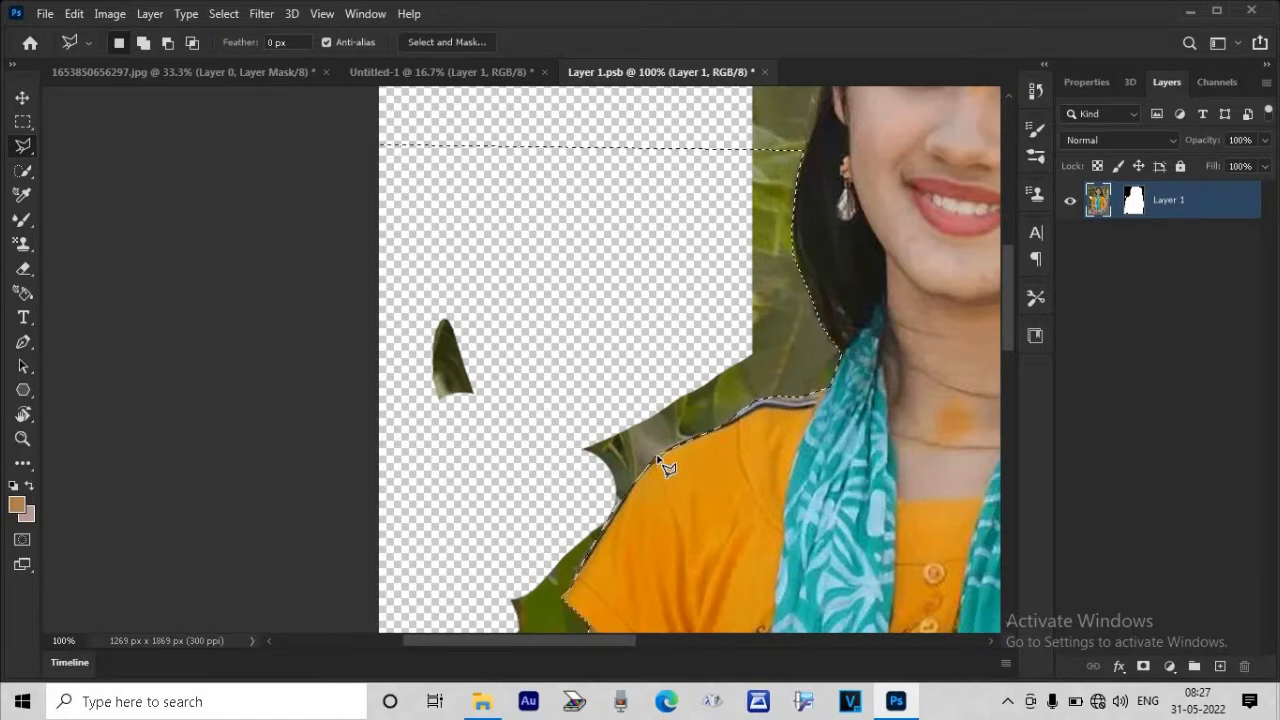
{"action": "key", "text": "Delete"}
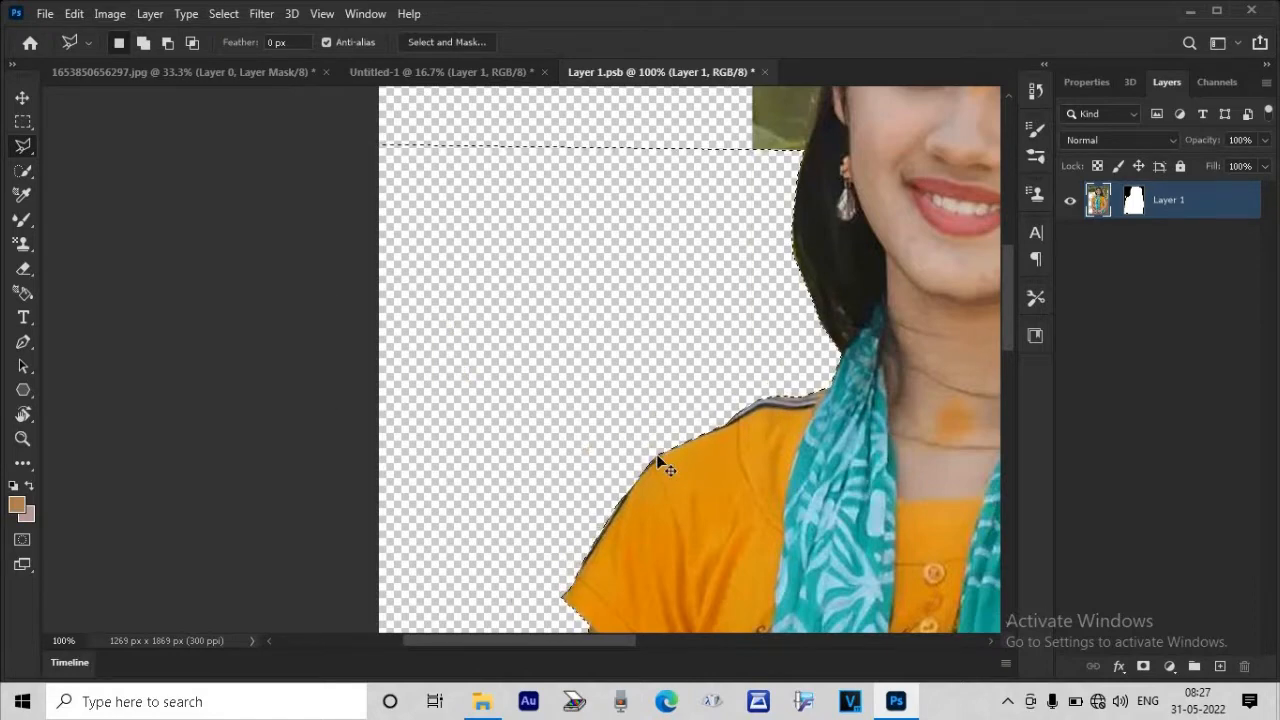
{"action": "key", "text": "ctrl+d"}
- Save the edited contents of the woman's smart object
{"action": "key", "text": "ctrl+minus"}
{"action": "key", "text": "ctrl+minus"}
{"action": "key", "text": "ctrl+minus"}
{"action": "key", "text": "ctrl+minus"}
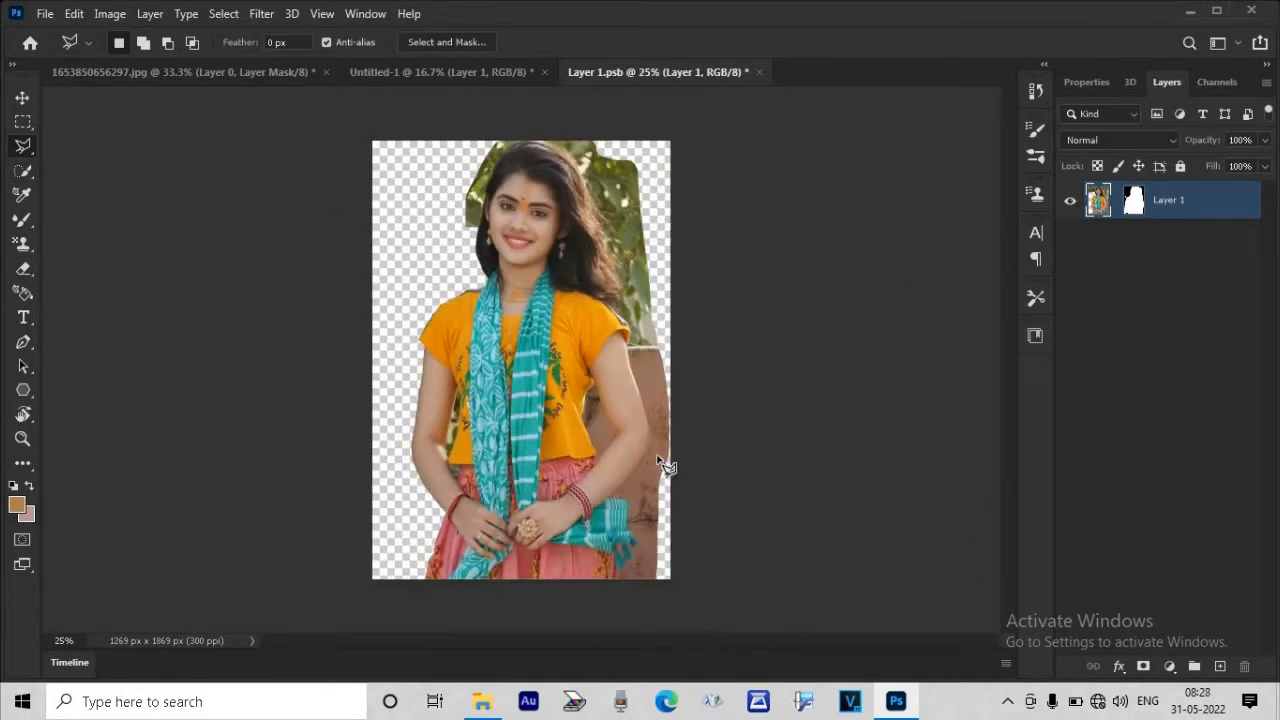
{"action": "key", "text": "ctrl+s"}
- Outline the leftover foliage along the left-hand side of the head with the Polygonal Lasso, delete it and deselect
{"action": "key", "text": "ctrl+plus"}
{"action": "key", "text": "ctrl+plus"}
{"action": "key", "text": "ctrl+plus"}
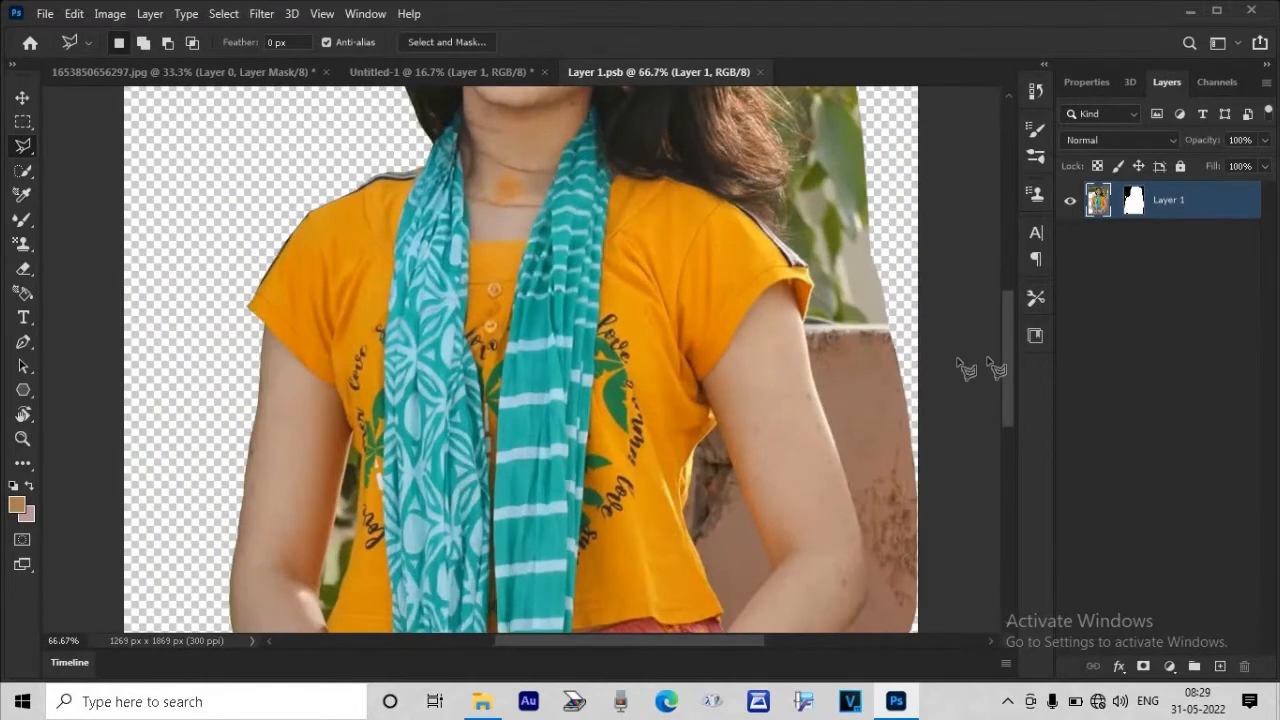
{"action": "left_click_drag", "start_coordinate": [1008, 359], "coordinate": [1008, 238]}
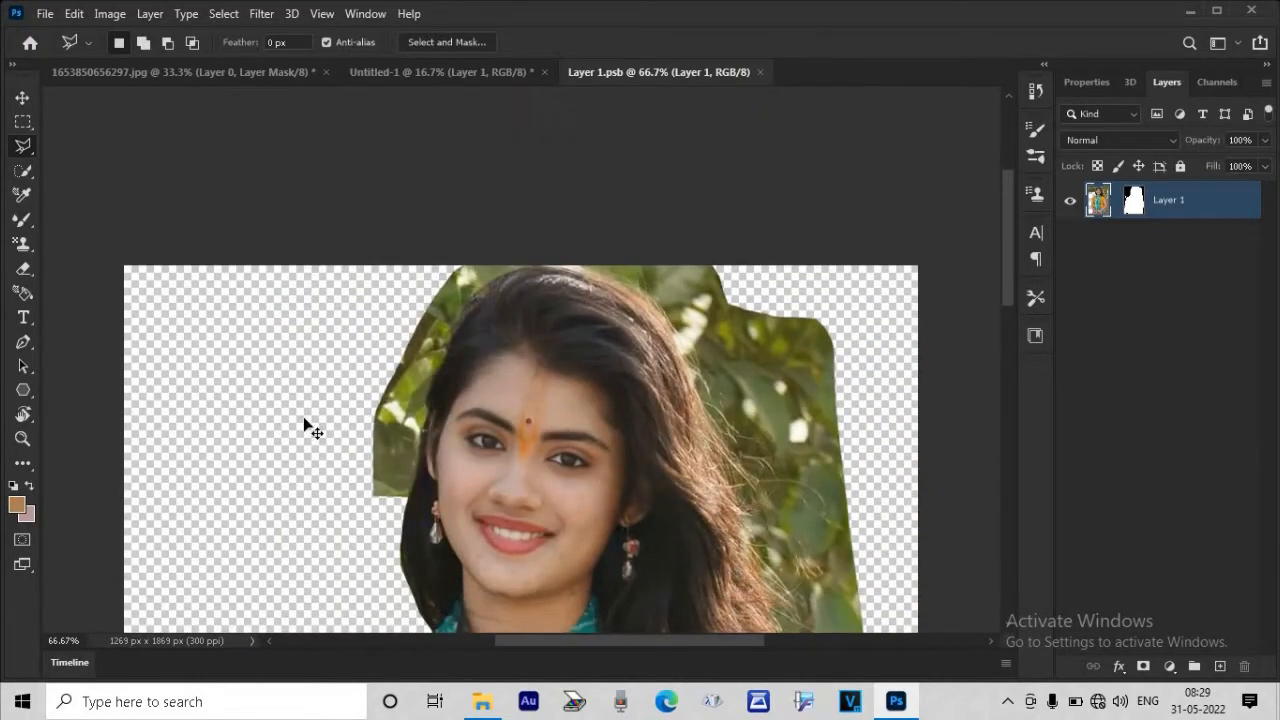
{"action": "key", "text": "ctrl+plus"}
{"action": "key", "text": "ctrl+plus"}
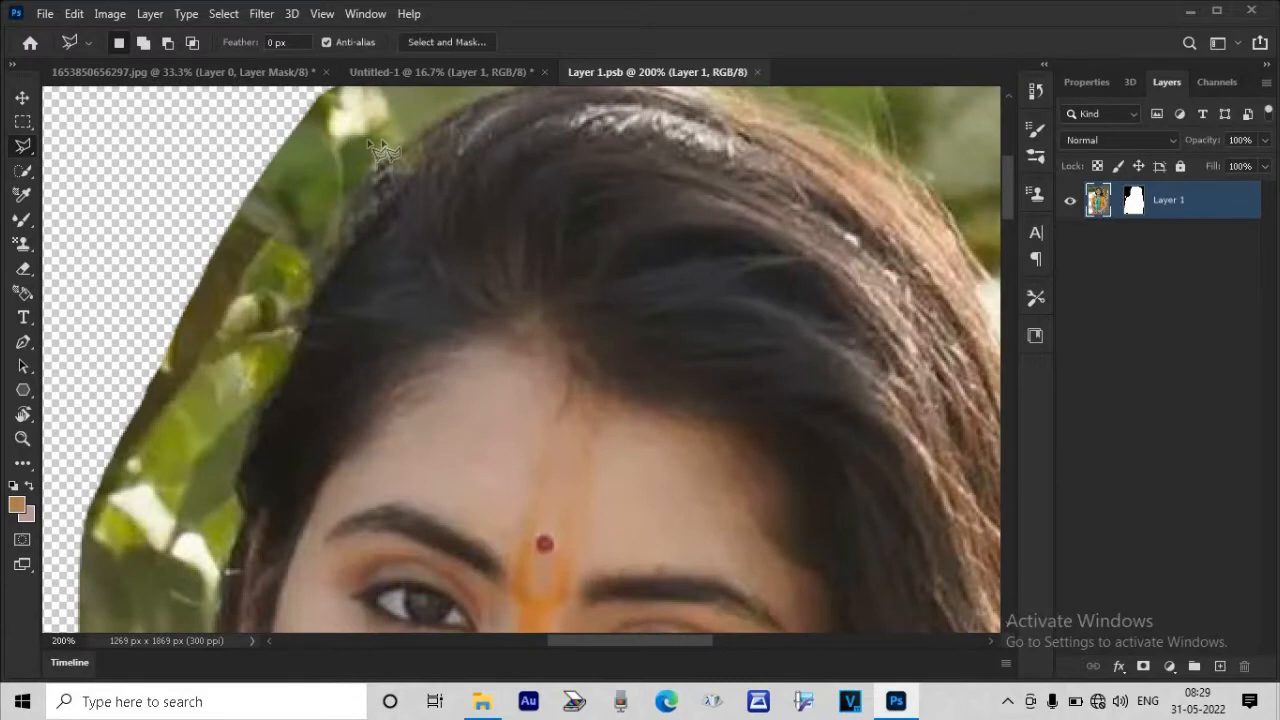
{"action": "left_click", "coordinate": [407, 140]}
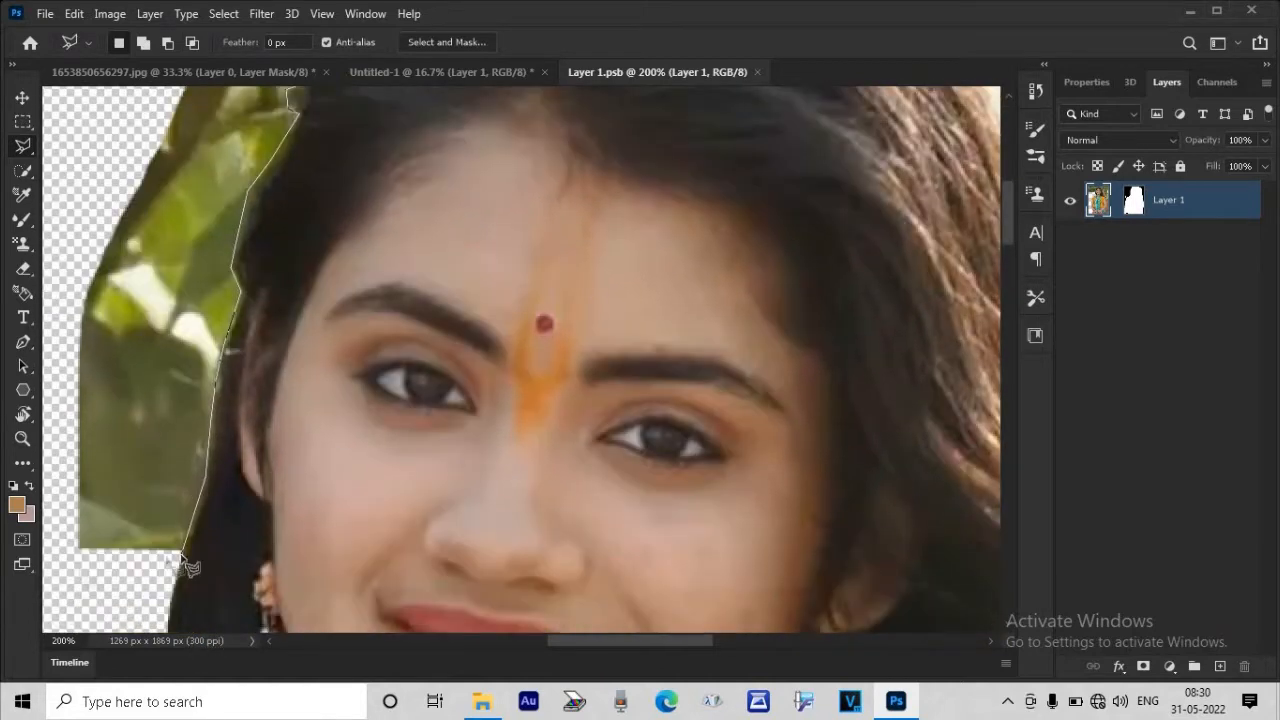
{"action": "left_click", "coordinate": [181, 554]}
{"action": "left_click", "coordinate": [56, 567]}
{"action": "left_click", "coordinate": [77, 277]}
{"action": "left_click", "coordinate": [346, 371]}
{"action": "left_click", "coordinate": [603, 427]}
{"action": "left_click", "coordinate": [602, 440]}
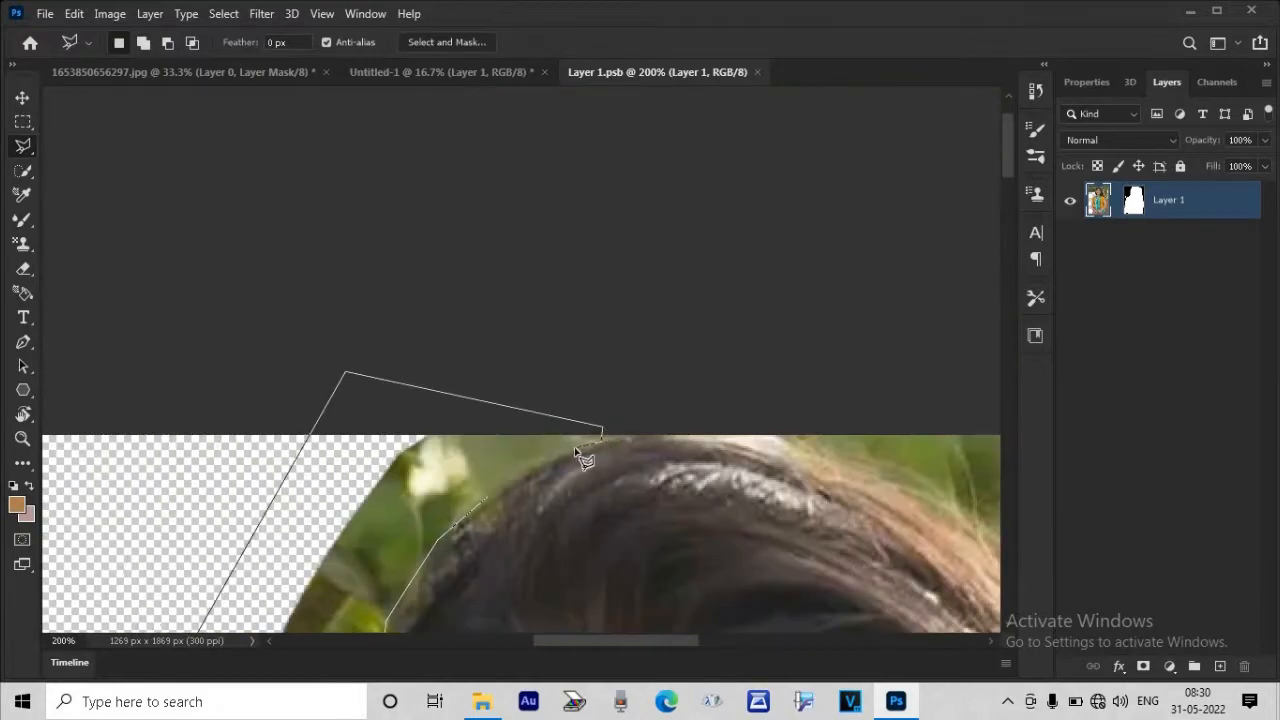
{"action": "double_click", "coordinate": [489, 500]}
{"action": "key", "text": "Delete"}
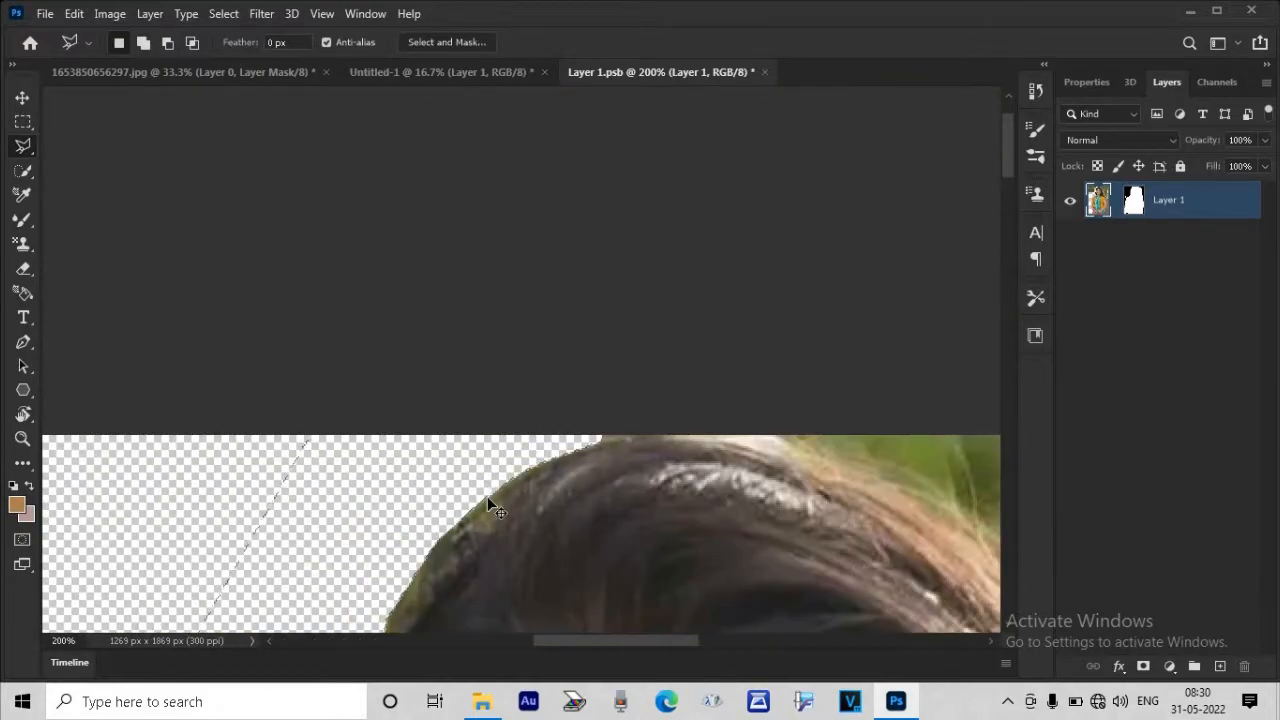
{"action": "key", "text": "ctrl+d"}
- Outline the background from the crown down the right-hand hair, sleeve, arm and scarf tassels with the Polygonal Lasso and delete it
{"action": "key", "text": "ctrl+minus"}
{"action": "key", "text": "ctrl+minus"}
{"action": "key", "text": "ctrl+minus"}
{"action": "key", "text": "ctrl+minus"}
{"action": "key", "text": "ctrl+minus"}
{"action": "key", "text": "ctrl+minus"}
{"action": "key", "text": "ctrl+plus"}
{"action": "key", "text": "ctrl+plus"}
{"action": "key", "text": "ctrl+plus"}
{"action": "key", "text": "ctrl+plus"}
{"action": "scroll", "coordinate": [1010, 376], "scroll_direction": "up", "scroll_amount": 5}
{"action": "key", "text": "ctrl+plus"}
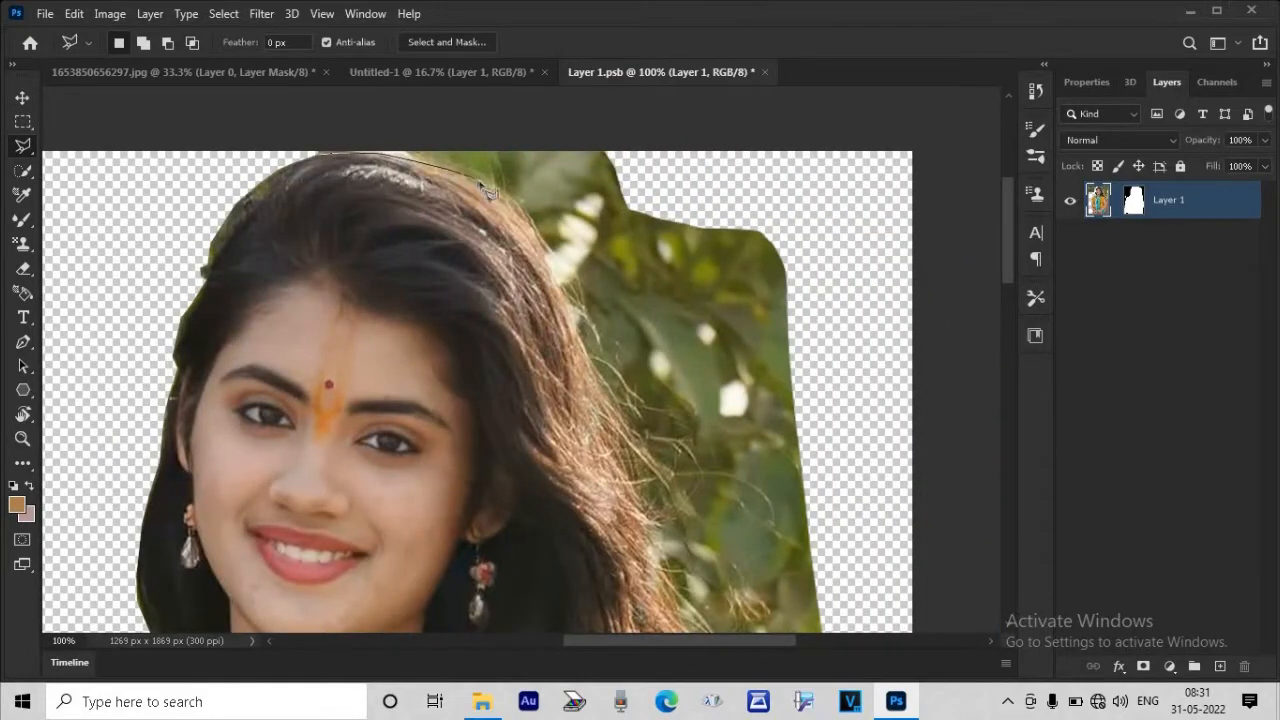
{"action": "left_click", "coordinate": [517, 208]}
{"action": "left_click", "coordinate": [536, 228]}
{"action": "left_click", "coordinate": [554, 250]}
{"action": "left_click", "coordinate": [578, 277]}
{"action": "left_click", "coordinate": [617, 366]}
{"action": "left_click", "coordinate": [646, 415]}
{"action": "left_click", "coordinate": [681, 489]}
{"action": "left_click", "coordinate": [679, 563]}
{"action": "left_click_drag", "start_coordinate": [679, 563], "coordinate": [679, 292]}
{"action": "left_click", "coordinate": [741, 415]}
{"action": "left_click", "coordinate": [718, 510]}
{"action": "left_click", "coordinate": [716, 573]}
{"action": "left_click", "coordinate": [752, 613]}
{"action": "scroll", "coordinate": [756, 612], "scroll_direction": "down", "scroll_amount": 5}
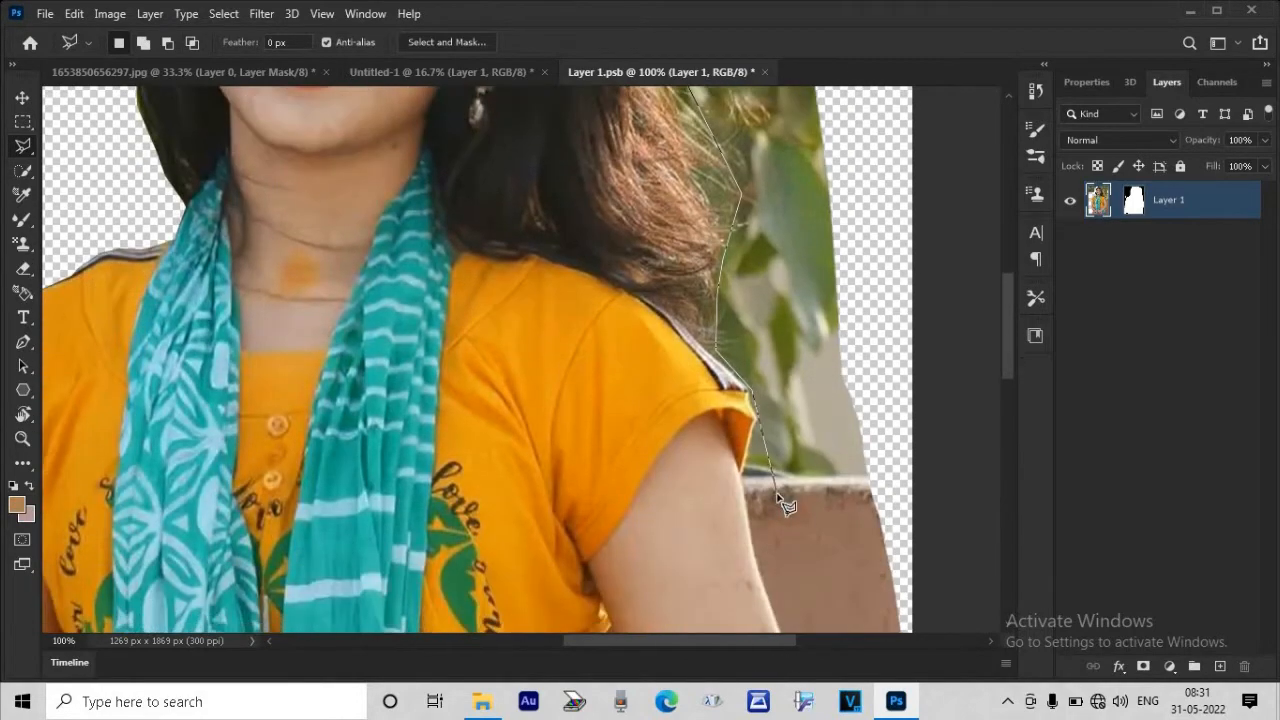
{"action": "left_click", "coordinate": [746, 480]}
{"action": "left_click", "coordinate": [777, 625]}
{"action": "scroll", "coordinate": [780, 630], "scroll_direction": "down", "scroll_amount": 5}
{"action": "left_click", "coordinate": [838, 622]}
{"action": "scroll", "coordinate": [834, 650], "scroll_direction": "down", "scroll_amount": 8}
{"action": "left_click", "coordinate": [847, 325]}
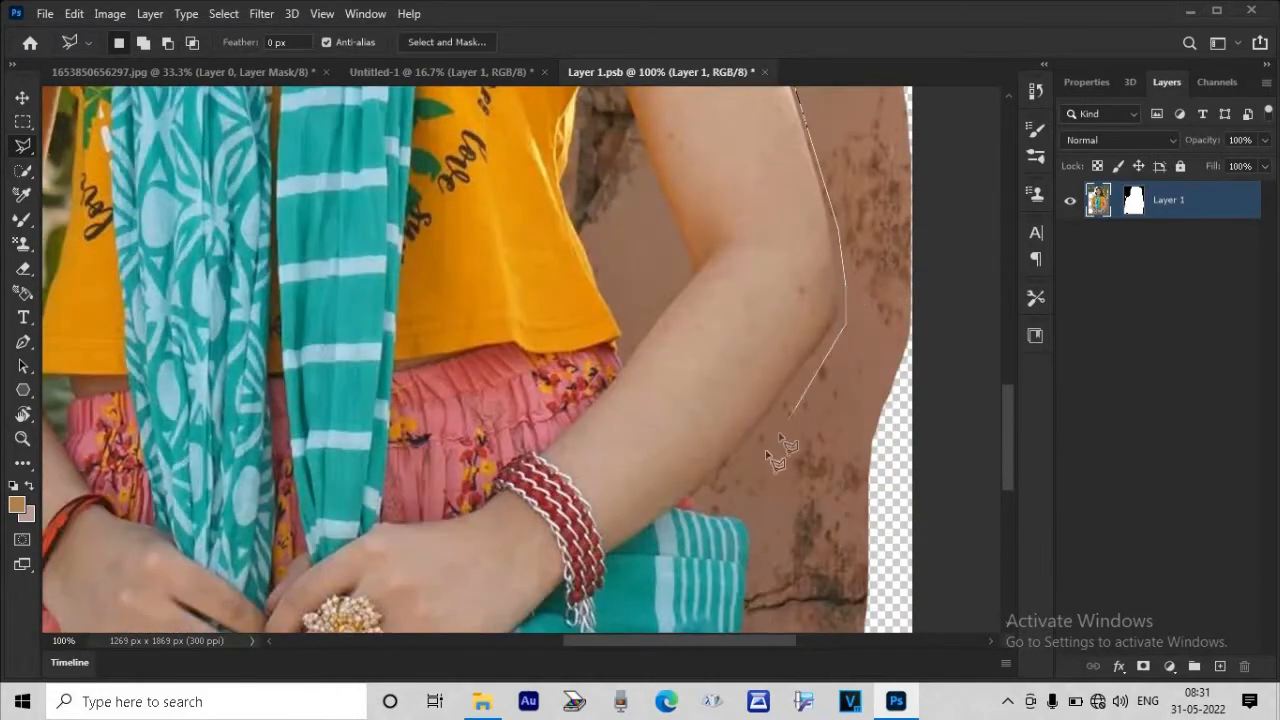
{"action": "left_click", "coordinate": [706, 500]}
{"action": "left_click", "coordinate": [753, 514]}
{"action": "left_click", "coordinate": [758, 554]}
{"action": "scroll", "coordinate": [758, 554], "scroll_direction": "down", "scroll_amount": 2}
{"action": "left_click", "coordinate": [750, 488]}
{"action": "left_click", "coordinate": [767, 489]}
{"action": "left_click", "coordinate": [767, 517]}
{"action": "left_click", "coordinate": [790, 525]}
{"action": "left_click", "coordinate": [790, 560]}
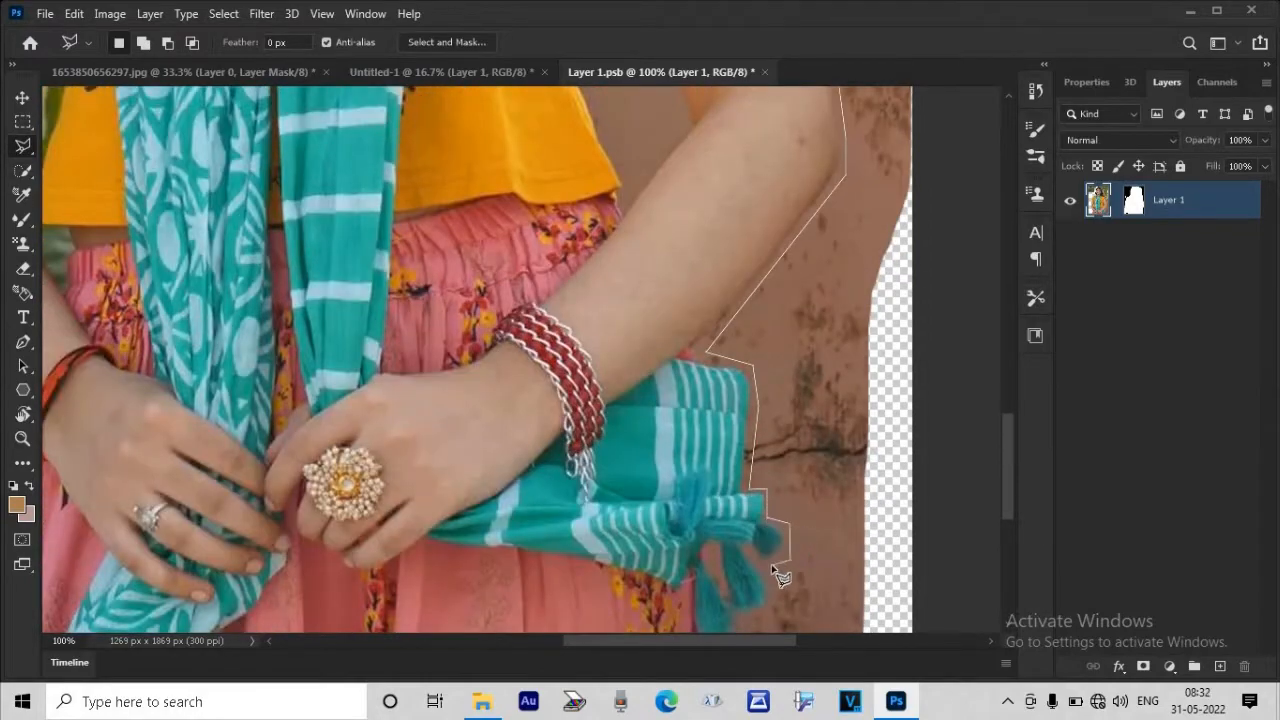
{"action": "left_click", "coordinate": [772, 566]}
{"action": "scroll", "coordinate": [772, 568], "scroll_direction": "down", "scroll_amount": 4}
{"action": "left_click", "coordinate": [778, 366]}
{"action": "left_click", "coordinate": [721, 449]}
{"action": "left_click", "coordinate": [917, 448]}
{"action": "left_click", "coordinate": [968, 150]}
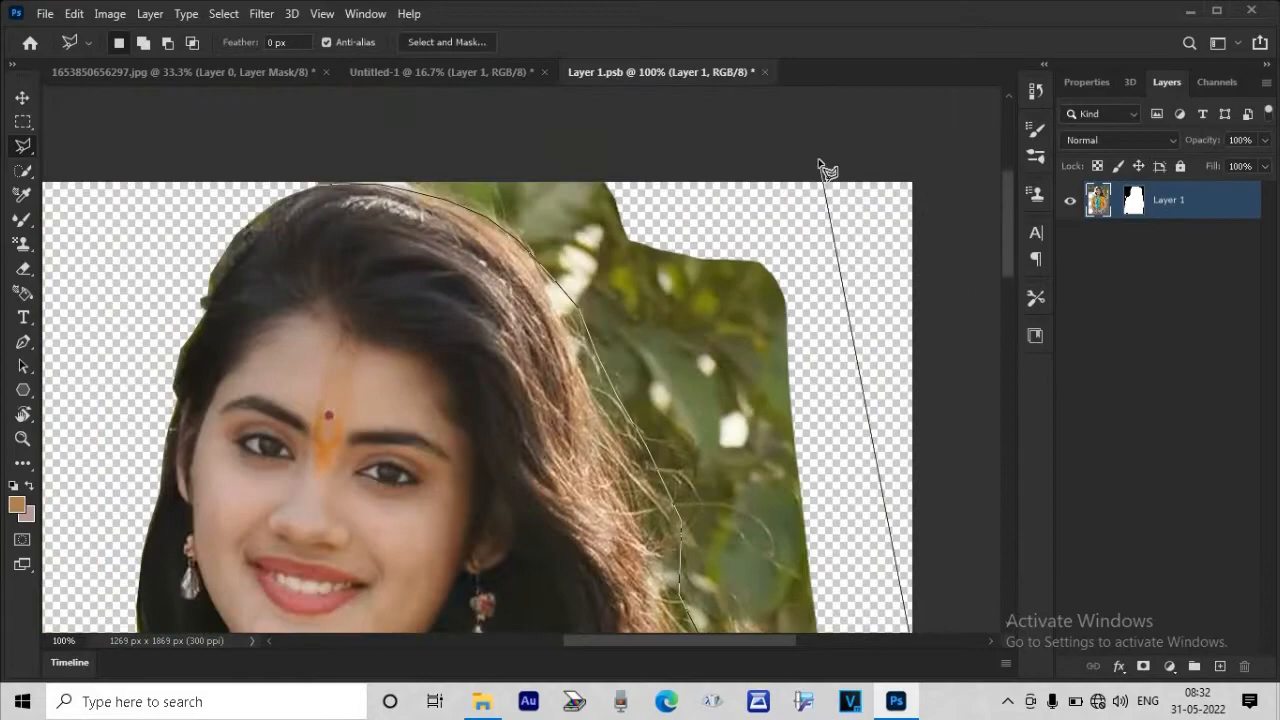
{"action": "left_click", "coordinate": [820, 165]}
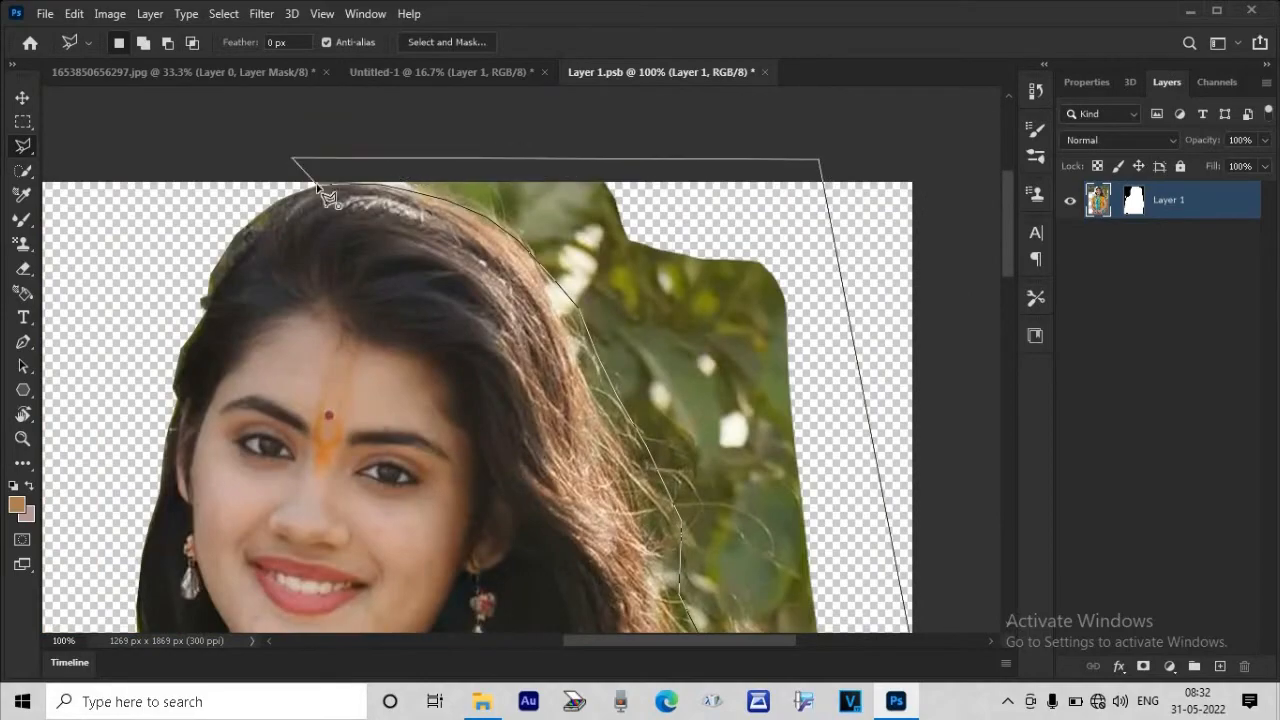
{"action": "left_click", "coordinate": [318, 188]}
{"action": "key", "text": "Delete"}
- Outline the wall showing between the right-hand arm and the orange top with the Polygonal Lasso, delete it and deselect
{"action": "key", "text": "ctrl+minus"}
{"action": "key", "text": "ctrl+minus"}
{"action": "key", "text": "ctrl+minus"}
{"action": "key", "text": "ctrl+minus"}
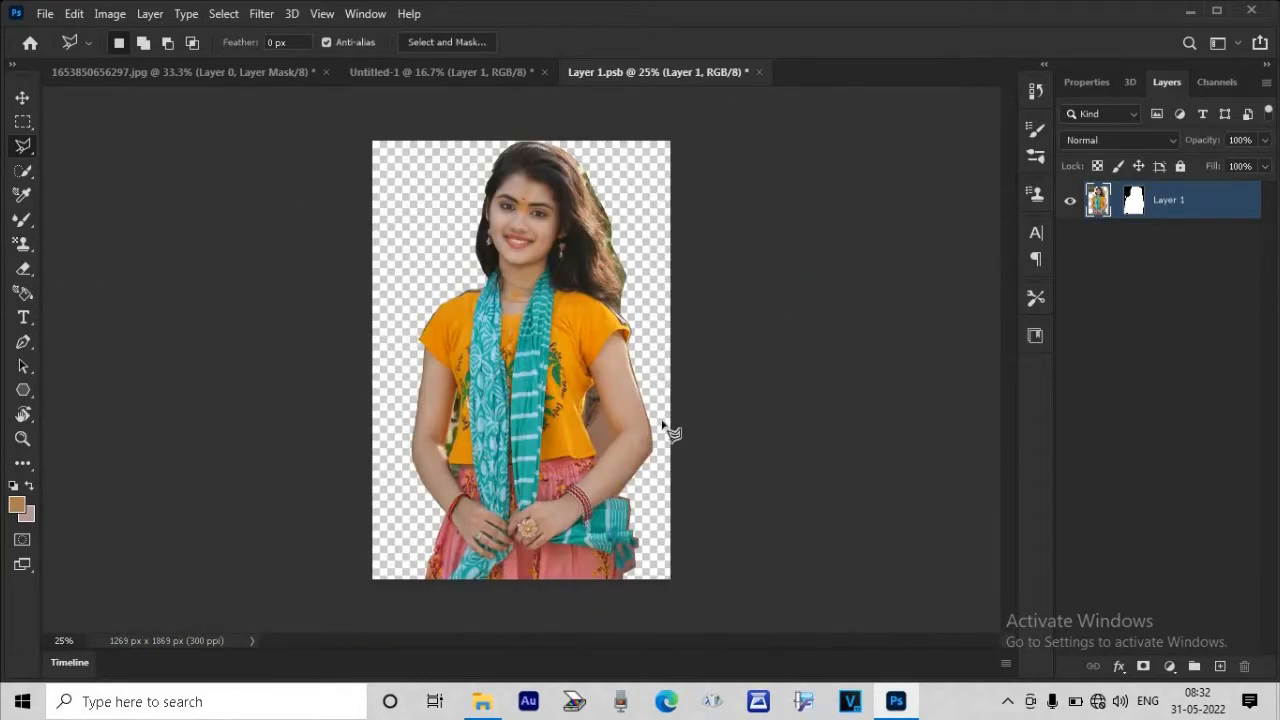
{"action": "key", "text": "ctrl+plus"}
{"action": "key", "text": "ctrl+plus"}
{"action": "key", "text": "ctrl+plus"}
{"action": "key", "text": "ctrl+plus"}
{"action": "left_click_drag", "start_coordinate": [1010, 363], "coordinate": [1010, 425]}
{"action": "left_click_drag", "start_coordinate": [616, 643], "coordinate": [668, 643]}
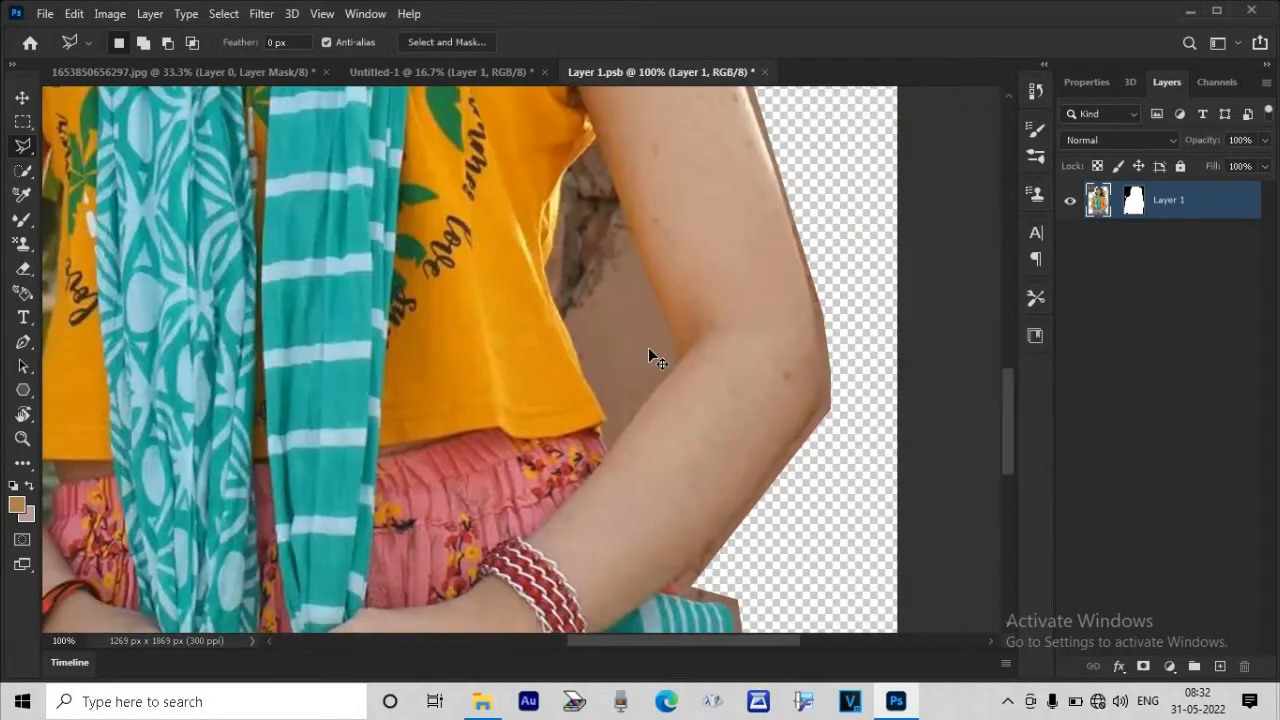
{"action": "key", "text": "ctrl+plus"}
{"action": "left_click", "coordinate": [837, 360]}
{"action": "left_click", "coordinate": [695, 541]}
{"action": "left_click", "coordinate": [683, 498]}
{"action": "left_click", "coordinate": [694, 479]}
{"action": "left_click", "coordinate": [694, 469]}
{"action": "left_click", "coordinate": [637, 366]}
{"action": "left_click", "coordinate": [569, 176]}
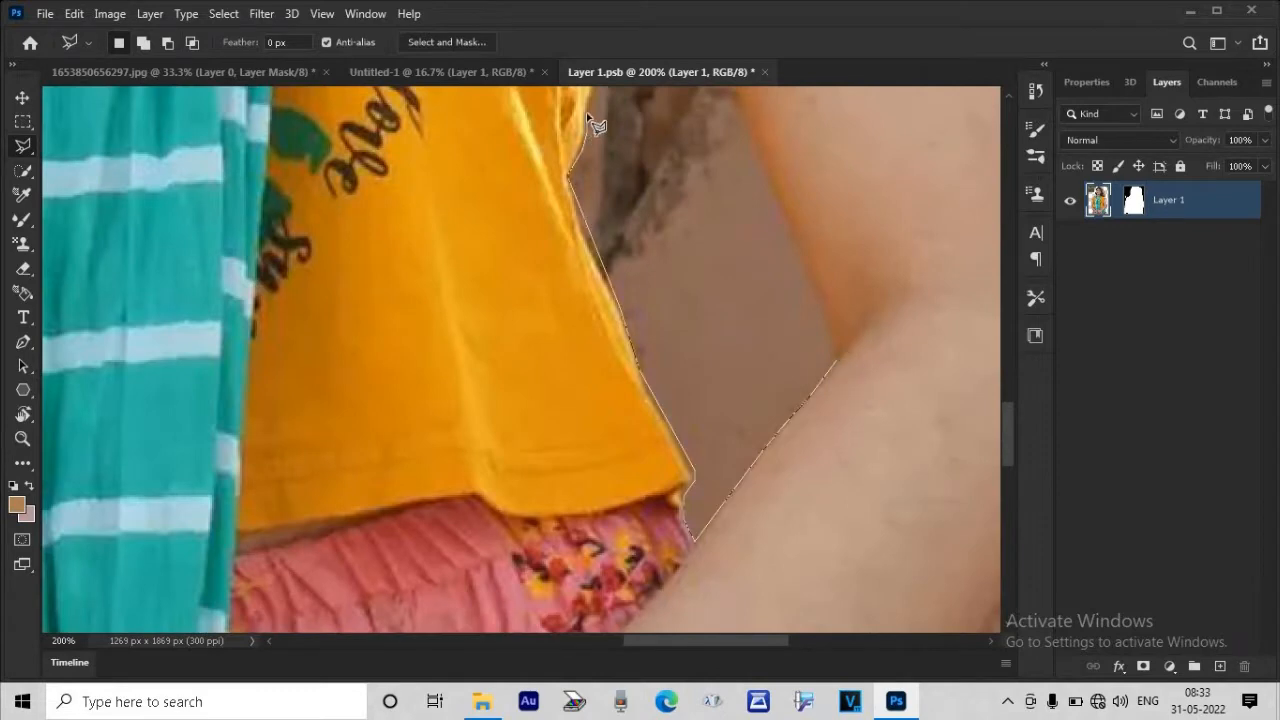
{"action": "scroll", "coordinate": [598, 180], "scroll_direction": "up", "scroll_amount": 3}
{"action": "left_click", "coordinate": [604, 228]}
{"action": "left_click", "coordinate": [672, 150]}
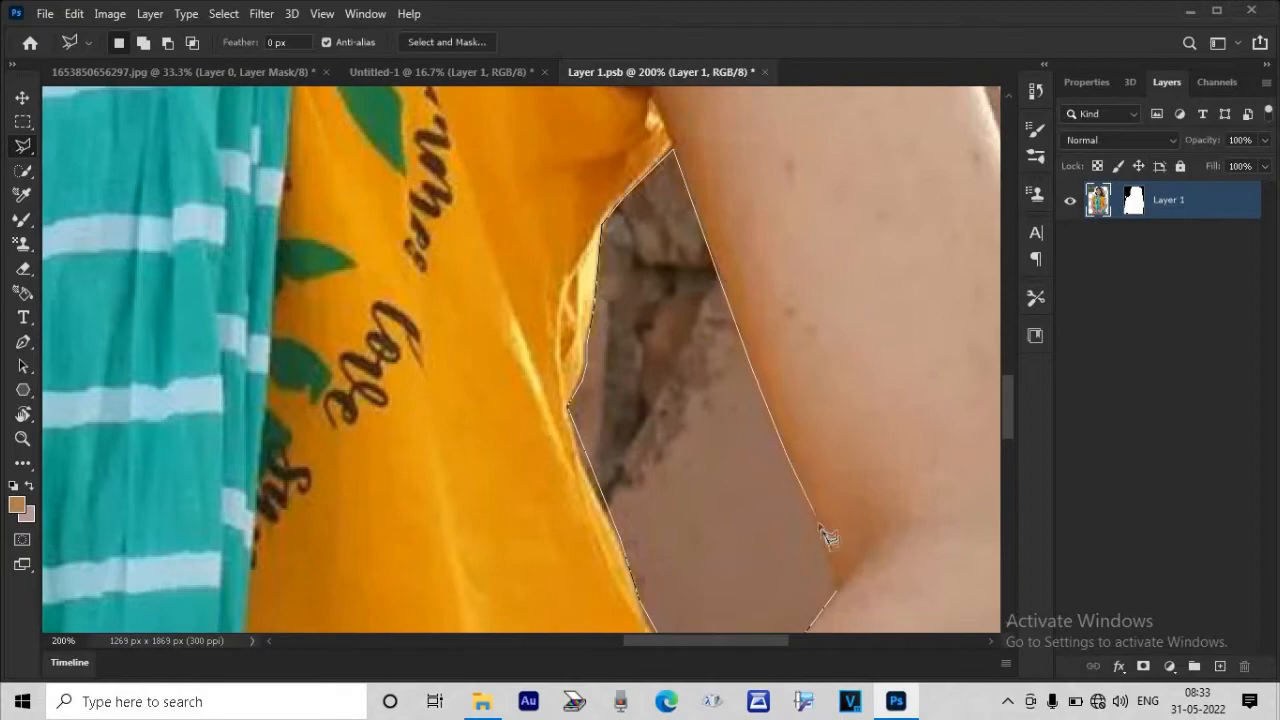
{"action": "left_click", "coordinate": [838, 594]}
{"action": "key", "text": "Delete"}
{"action": "key", "text": "ctrl+d"}
- Outline the foliage gap between the left-hand arm and the orange top with the Polygonal Lasso, delete it and deselect
{"action": "key", "text": "ctrl+minus"}
{"action": "key", "text": "ctrl+minus"}
{"action": "key", "text": "ctrl+minus"}
{"action": "key", "text": "ctrl+minus"}
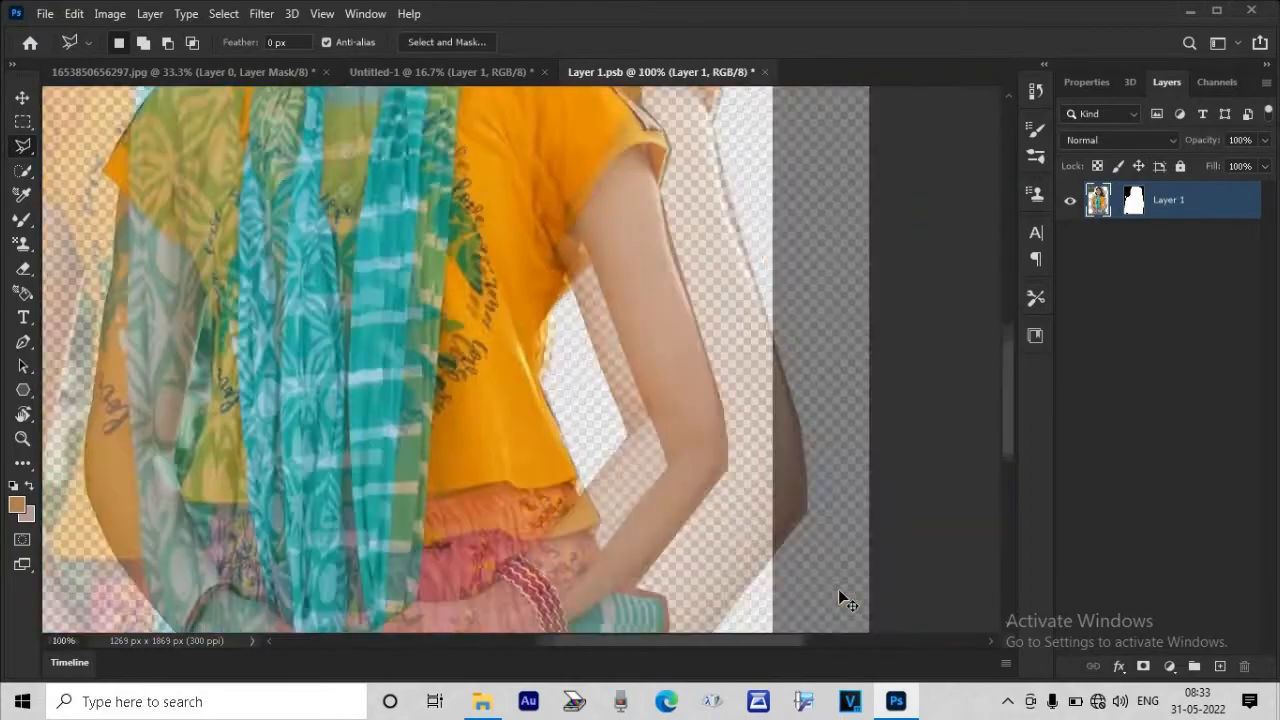
{"action": "key", "text": "ctrl+plus"}
{"action": "key", "text": "ctrl+plus"}
{"action": "key", "text": "ctrl+plus"}
{"action": "left_click_drag", "start_coordinate": [720, 640], "coordinate": [576, 640]}
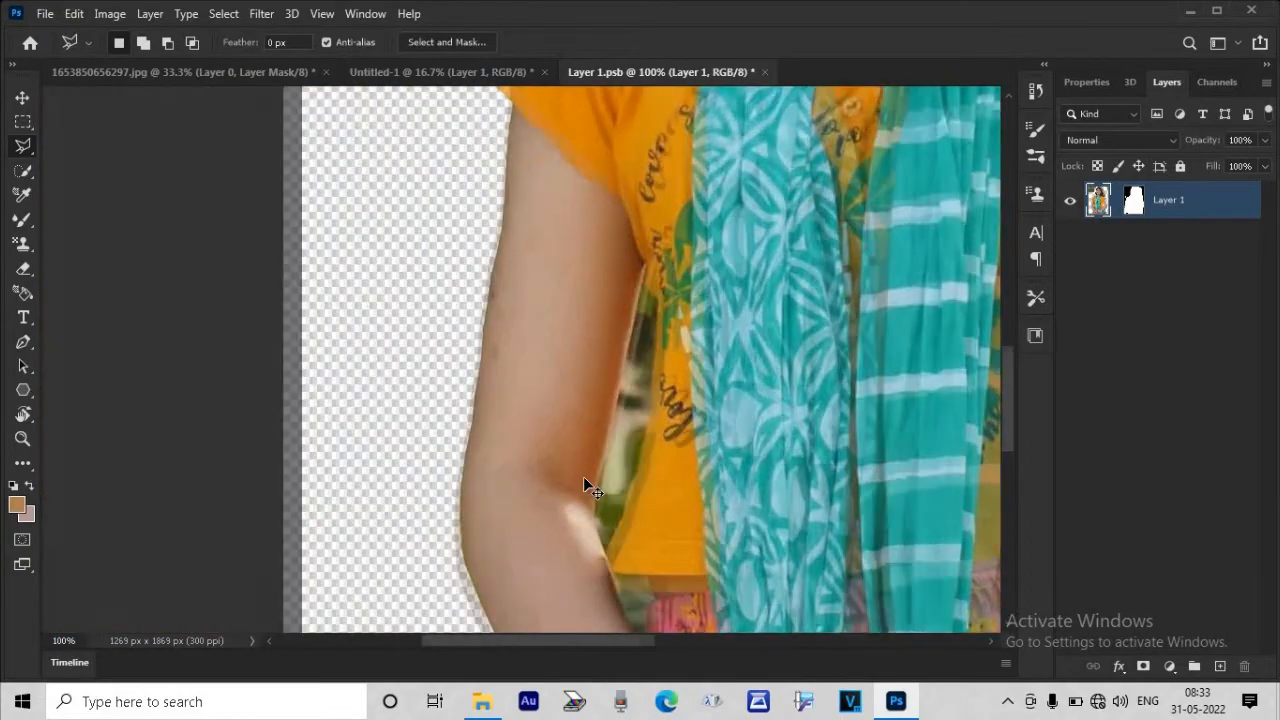
{"action": "key", "text": "ctrl+plus"}
{"action": "left_click", "coordinate": [771, 174]}
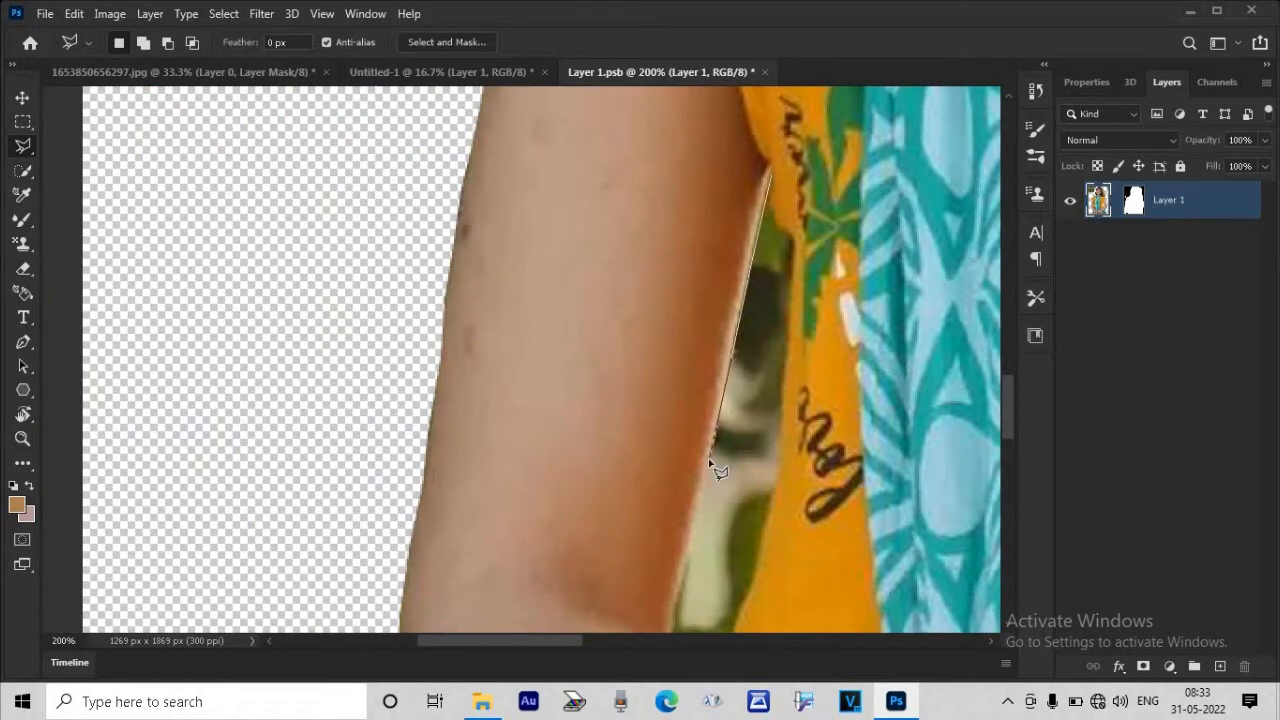
{"action": "scroll", "coordinate": [678, 602], "scroll_direction": "down", "scroll_amount": 3}
{"action": "left_click", "coordinate": [672, 490]}
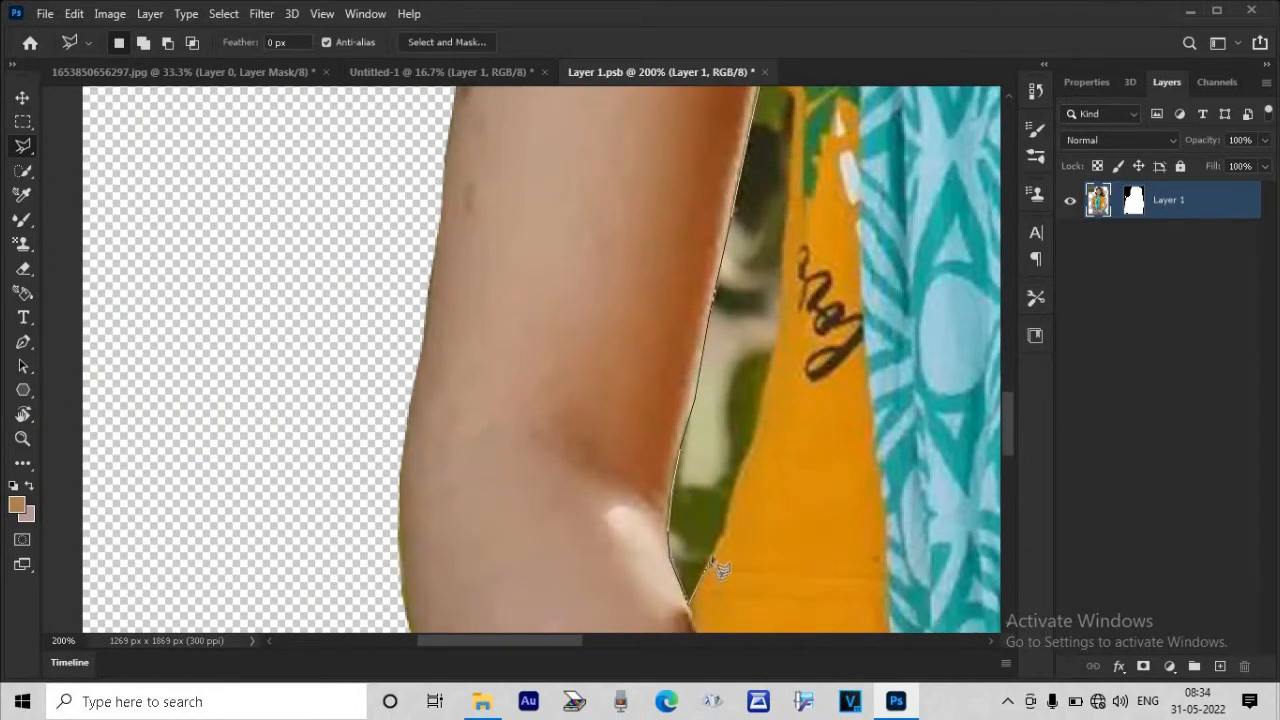
{"action": "left_click", "coordinate": [737, 482]}
{"action": "scroll", "coordinate": [800, 105], "scroll_direction": "up", "scroll_amount": 2}
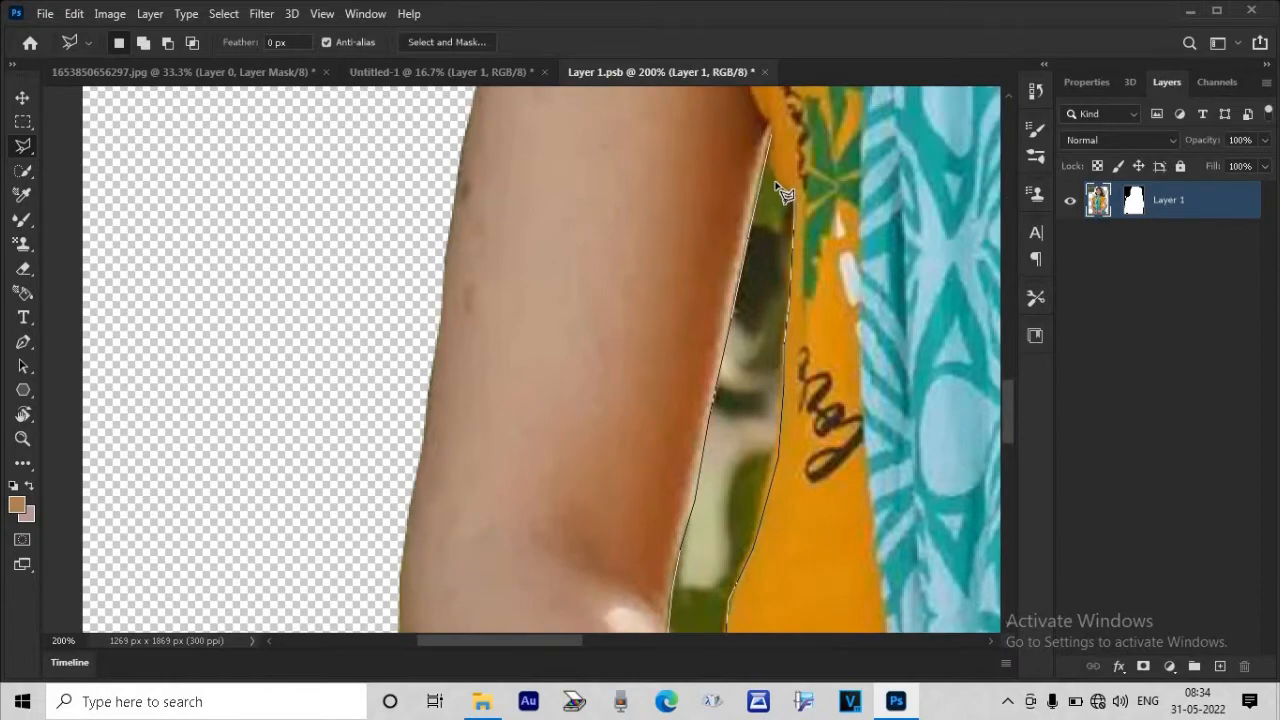
{"action": "left_click", "coordinate": [774, 136]}
{"action": "key", "text": "Delete"}
{"action": "key", "text": "ctrl+d"}
- Erase the leftover foliage along the right-hand side of the hair with the Eraser, reducing its size to 32 px
{"action": "scroll", "coordinate": [735, 278], "scroll_direction": "down", "scroll_amount": 5}
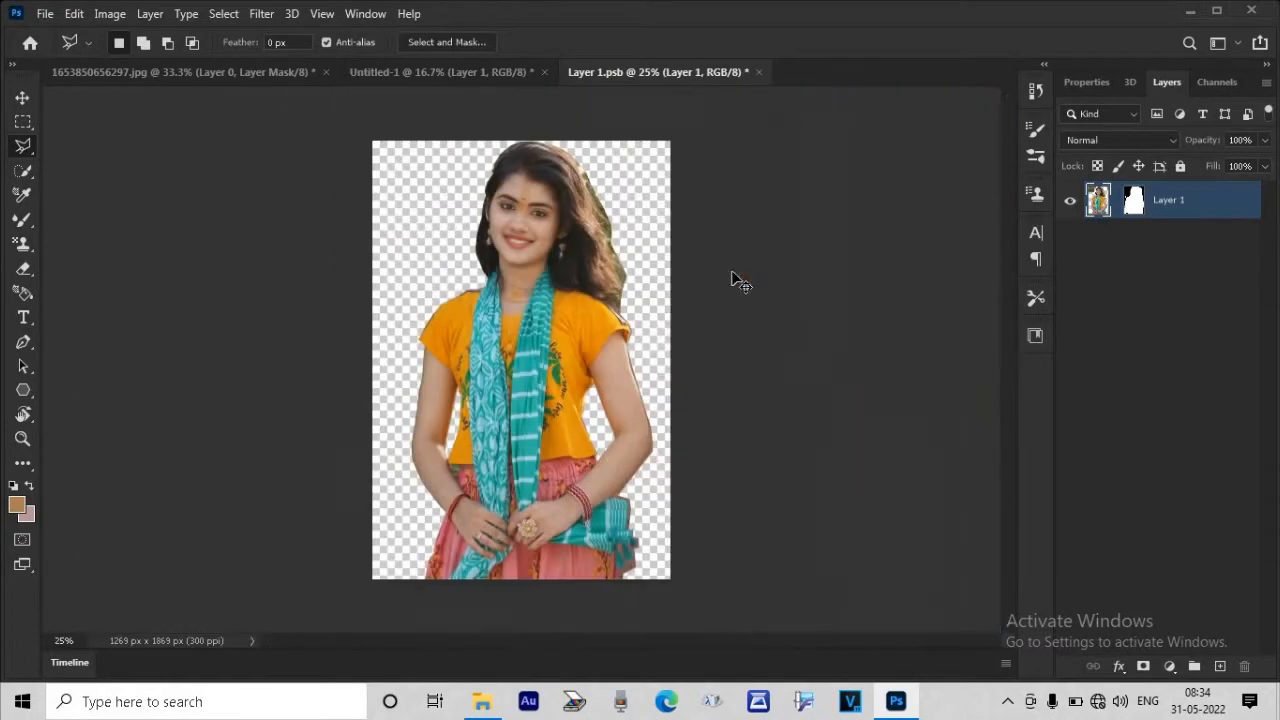
{"action": "scroll", "coordinate": [626, 180], "scroll_direction": "up", "scroll_amount": 4}
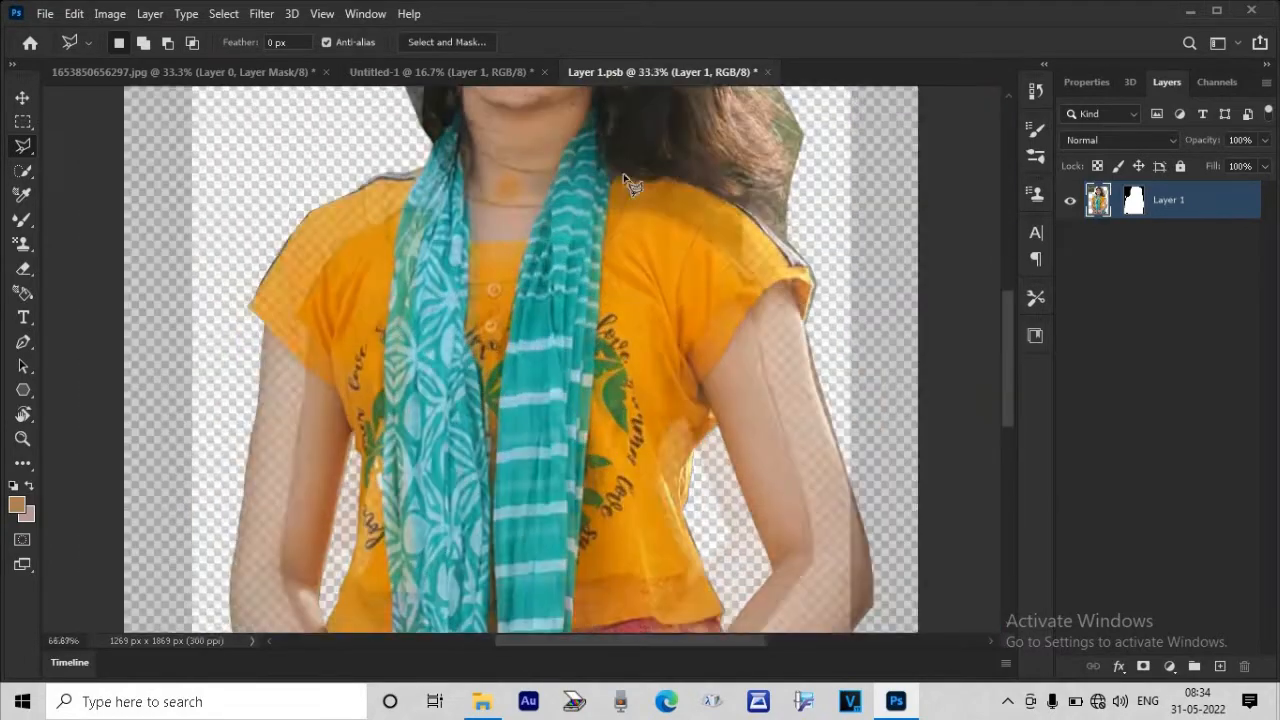
{"action": "key", "text": "e"}
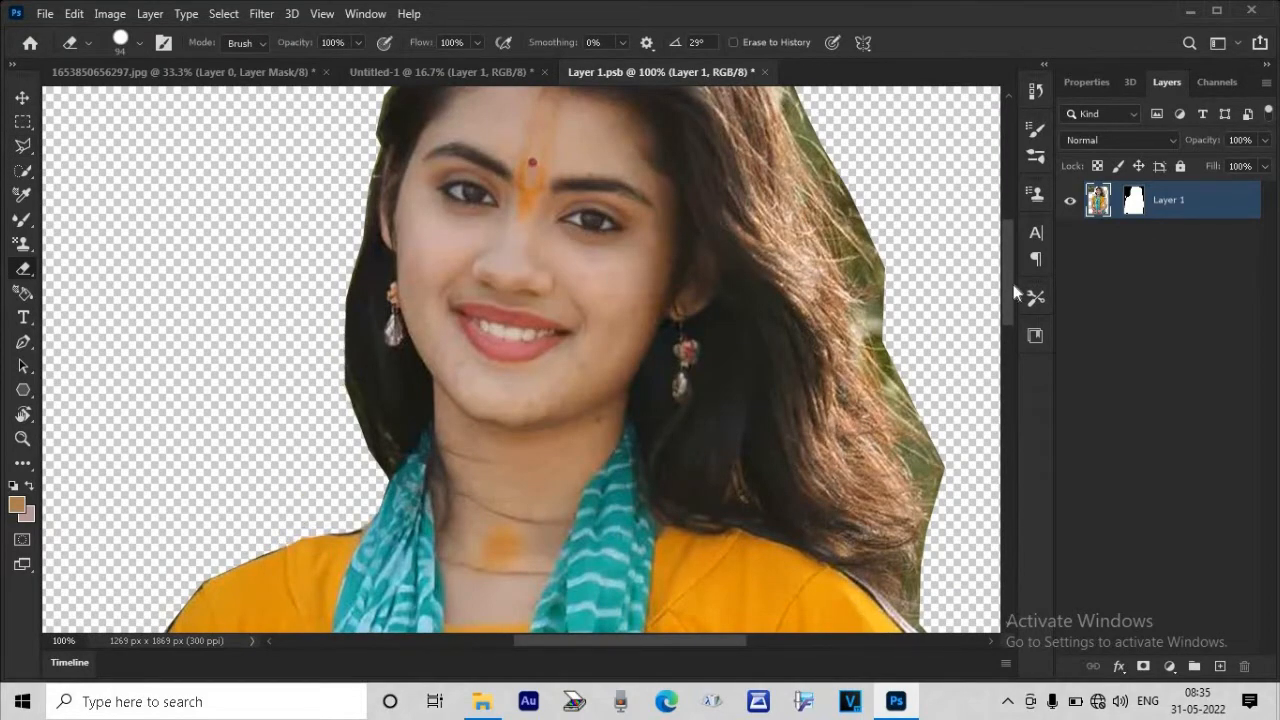
{"action": "scroll", "coordinate": [1013, 284], "scroll_direction": "up", "scroll_amount": 5}
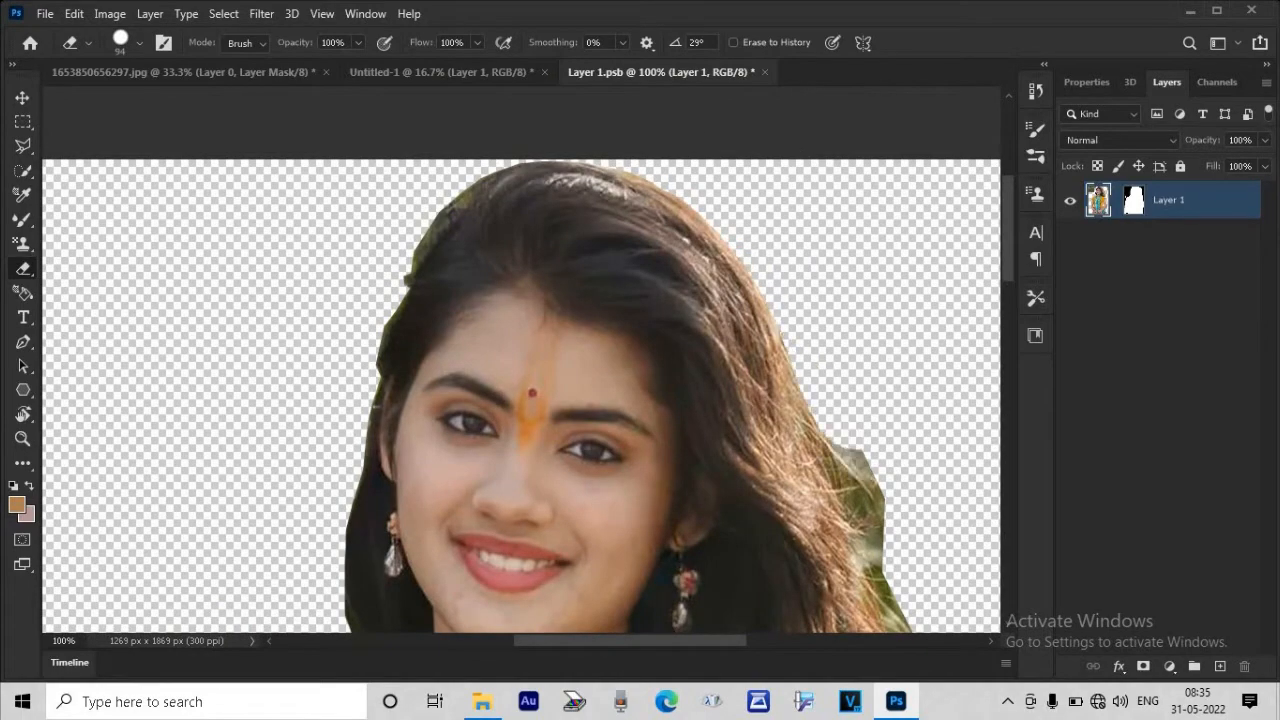
{"action": "scroll", "coordinate": [840, 450], "scroll_direction": "down", "scroll_amount": 6}
{"action": "mouse_move", "coordinate": [852, 245]}
{"action": "left_mouse_down"}
{"action": "mouse_move", "coordinate": [885, 345]}
{"action": "mouse_move", "coordinate": [930, 410]}
{"action": "mouse_move", "coordinate": [925, 480]}
{"action": "left_mouse_up"}
{"action": "right_click", "coordinate": [925, 480]}
{"action": "mouse_move", "coordinate": [933, 432]}
{"action": "left_mouse_down"}
{"action": "mouse_move", "coordinate": [936, 505]}
{"action": "mouse_move", "coordinate": [925, 538]}
{"action": "mouse_move", "coordinate": [908, 532]}
{"action": "mouse_move", "coordinate": [928, 572]}
{"action": "mouse_move", "coordinate": [897, 544]}
{"action": "mouse_move", "coordinate": [966, 617]}
{"action": "mouse_move", "coordinate": [932, 491]}
{"action": "mouse_move", "coordinate": [887, 527]}
{"action": "left_mouse_up"}
{"action": "left_click_drag", "start_coordinate": [1008, 306], "coordinate": [1007, 331]}
{"action": "mouse_move", "coordinate": [886, 216]}
{"action": "left_mouse_down"}
{"action": "mouse_move", "coordinate": [915, 323]}
{"action": "mouse_move", "coordinate": [904, 273]}
{"action": "mouse_move", "coordinate": [892, 391]}
{"action": "left_mouse_up"}
- Try erasing the fringe along the right-hand shoulder and arm, and undo the strokes
{"action": "key", "text": "ctrl+minus"}
{"action": "key", "text": "ctrl+minus"}
{"action": "key", "text": "ctrl+minus"}
{"action": "key", "text": "ctrl+minus"}
{"action": "key", "text": "ctrl+plus"}
{"action": "key", "text": "ctrl+plus"}
{"action": "key", "text": "ctrl+plus"}
{"action": "left_click_drag", "start_coordinate": [760, 210], "coordinate": [822, 279]}
{"action": "mouse_move", "coordinate": [821, 367]}
{"action": "left_mouse_down"}
{"action": "mouse_move", "coordinate": [872, 525]}
{"action": "mouse_move", "coordinate": [858, 453]}
{"action": "mouse_move", "coordinate": [882, 585]}
{"action": "left_mouse_up"}
{"action": "key", "text": "ctrl+z"}
{"action": "key", "text": "ctrl+z"}
{"action": "left_click_drag", "start_coordinate": [1005, 321], "coordinate": [1005, 352]}
{"action": "key", "text": "ctrl+z"}
{"action": "mouse_move", "coordinate": [866, 377]}
{"action": "left_mouse_down"}
{"action": "mouse_move", "coordinate": [878, 484]}
{"action": "mouse_move", "coordinate": [880, 449]}
{"action": "mouse_move", "coordinate": [863, 511]}
{"action": "left_mouse_up"}
{"action": "key", "text": "ctrl+z"}
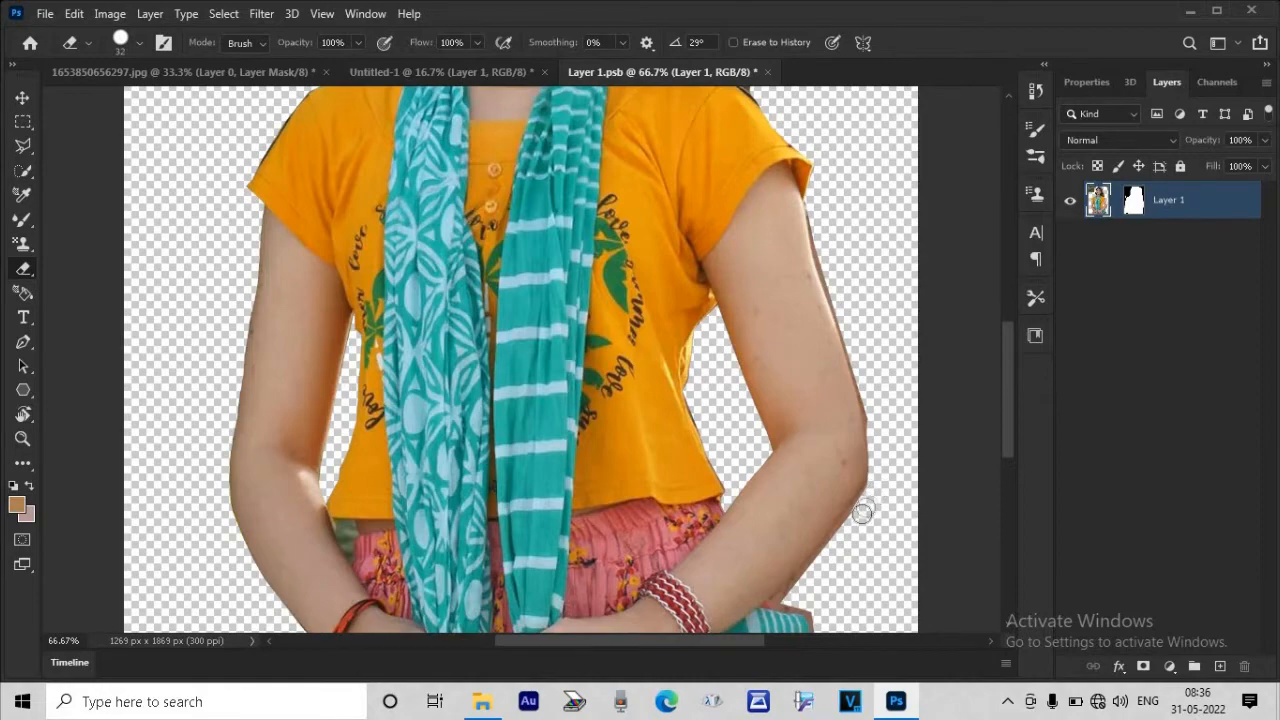
- Erase the wall remnants around the scarf end, its tassels and the skirt edge below the right-hand forearm
{"action": "left_click_drag", "start_coordinate": [1004, 367], "coordinate": [1004, 422]}
{"action": "key", "text": "ctrl+plus"}
{"action": "key", "text": "ctrl+plus"}
{"action": "left_click_drag", "start_coordinate": [673, 643], "coordinate": [790, 643]}
{"action": "mouse_move", "coordinate": [624, 412]}
{"action": "left_mouse_down"}
{"action": "mouse_move", "coordinate": [724, 442]}
{"action": "mouse_move", "coordinate": [733, 534]}
{"action": "left_mouse_up"}
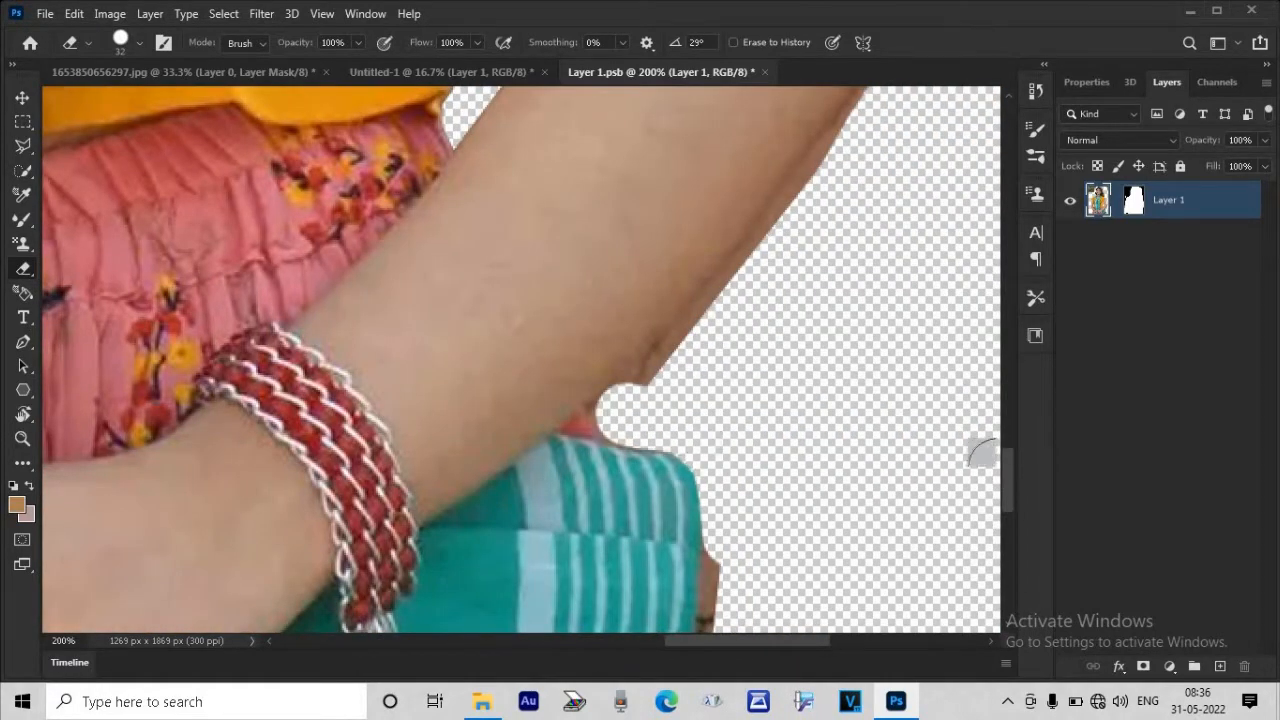
{"action": "left_click_drag", "start_coordinate": [1007, 474], "coordinate": [1007, 508]}
{"action": "mouse_move", "coordinate": [718, 225]}
{"action": "left_mouse_down"}
{"action": "mouse_move", "coordinate": [708, 368]}
{"action": "mouse_move", "coordinate": [744, 391]}
{"action": "mouse_move", "coordinate": [752, 430]}
{"action": "mouse_move", "coordinate": [784, 468]}
{"action": "mouse_move", "coordinate": [758, 615]}
{"action": "left_mouse_up"}
{"action": "left_click_drag", "start_coordinate": [1007, 499], "coordinate": [1007, 531]}
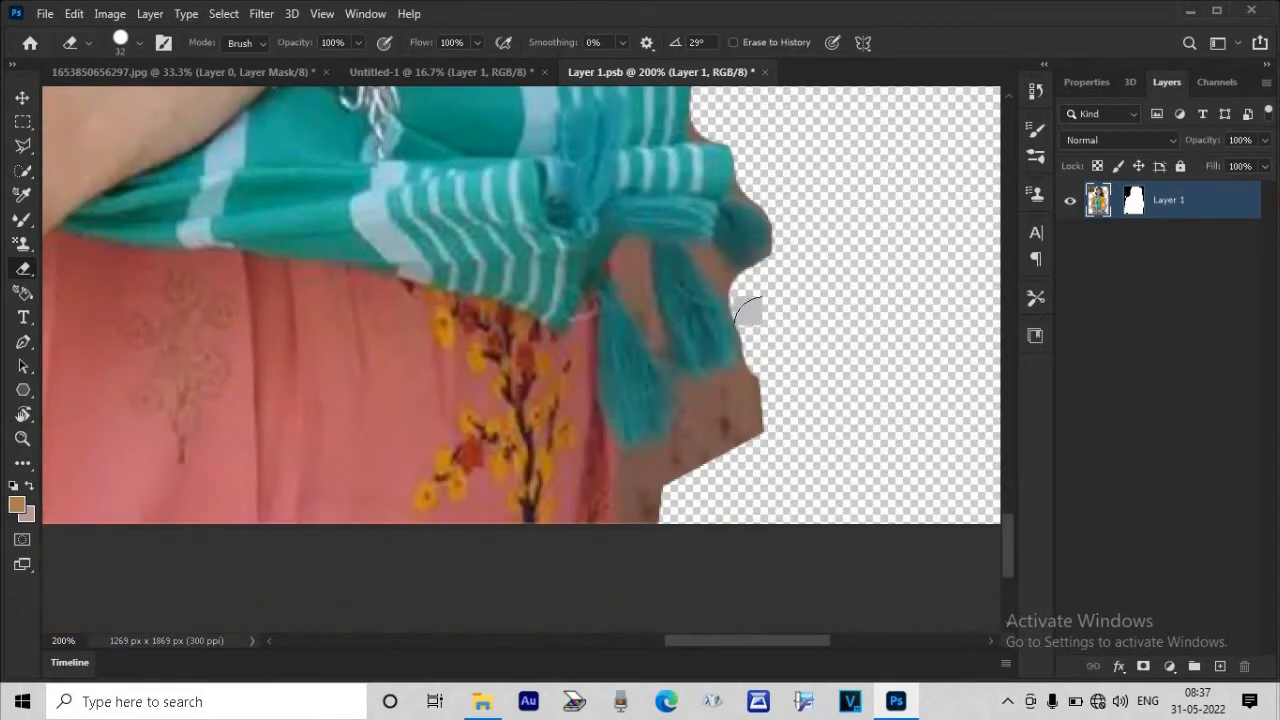
{"action": "mouse_move", "coordinate": [749, 300]}
{"action": "left_mouse_down"}
{"action": "mouse_move", "coordinate": [757, 366]}
{"action": "mouse_move", "coordinate": [735, 440]}
{"action": "left_mouse_up"}
{"action": "mouse_move", "coordinate": [737, 391]}
{"action": "left_mouse_down"}
{"action": "mouse_move", "coordinate": [695, 431]}
{"action": "mouse_move", "coordinate": [640, 458]}
{"action": "mouse_move", "coordinate": [634, 572]}
{"action": "left_mouse_up"}
- Erase the dark fringe along the outer edge of the right-hand arm from the sleeve to the elbow
{"action": "key", "text": "ctrl+minus"}
{"action": "key", "text": "ctrl+minus"}
{"action": "key", "text": "ctrl+minus"}
{"action": "key", "text": "ctrl+minus"}
{"action": "key", "text": "ctrl+minus"}
{"action": "key", "text": "ctrl+plus"}
{"action": "key", "text": "ctrl+plus"}
{"action": "key", "text": "ctrl+plus"}
{"action": "key", "text": "ctrl+plus"}
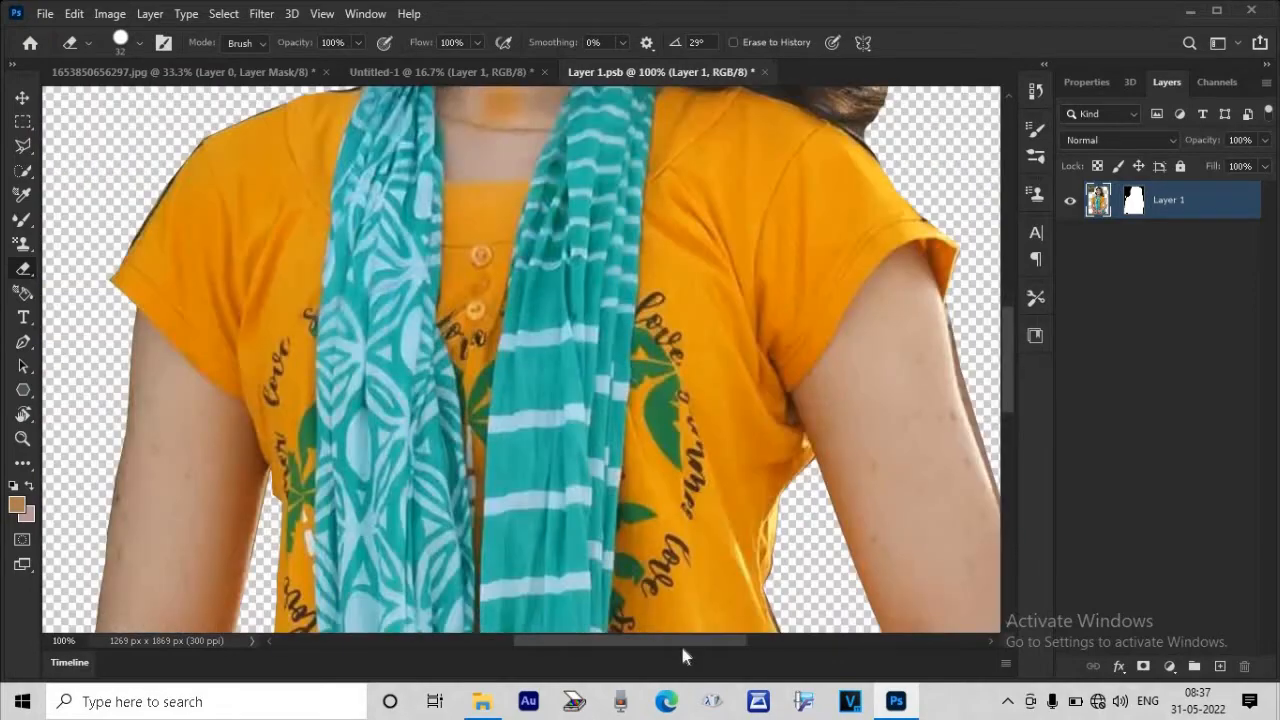
{"action": "left_click_drag", "start_coordinate": [680, 642], "coordinate": [762, 642]}
{"action": "left_click_drag", "start_coordinate": [617, 304], "coordinate": [664, 530]}
{"action": "left_click_drag", "start_coordinate": [1007, 337], "coordinate": [1007, 400]}
{"action": "mouse_move", "coordinate": [678, 212]}
{"action": "left_mouse_down"}
{"action": "mouse_move", "coordinate": [720, 409]}
{"action": "mouse_move", "coordinate": [711, 440]}
{"action": "mouse_move", "coordinate": [577, 584]}
{"action": "mouse_move", "coordinate": [660, 460]}
{"action": "left_mouse_up"}
- Save the cleaned cutout in the woman's smart object file
{"action": "key", "text": "ctrl+minus"}
{"action": "key", "text": "ctrl+minus"}
{"action": "key", "text": "ctrl+s"}
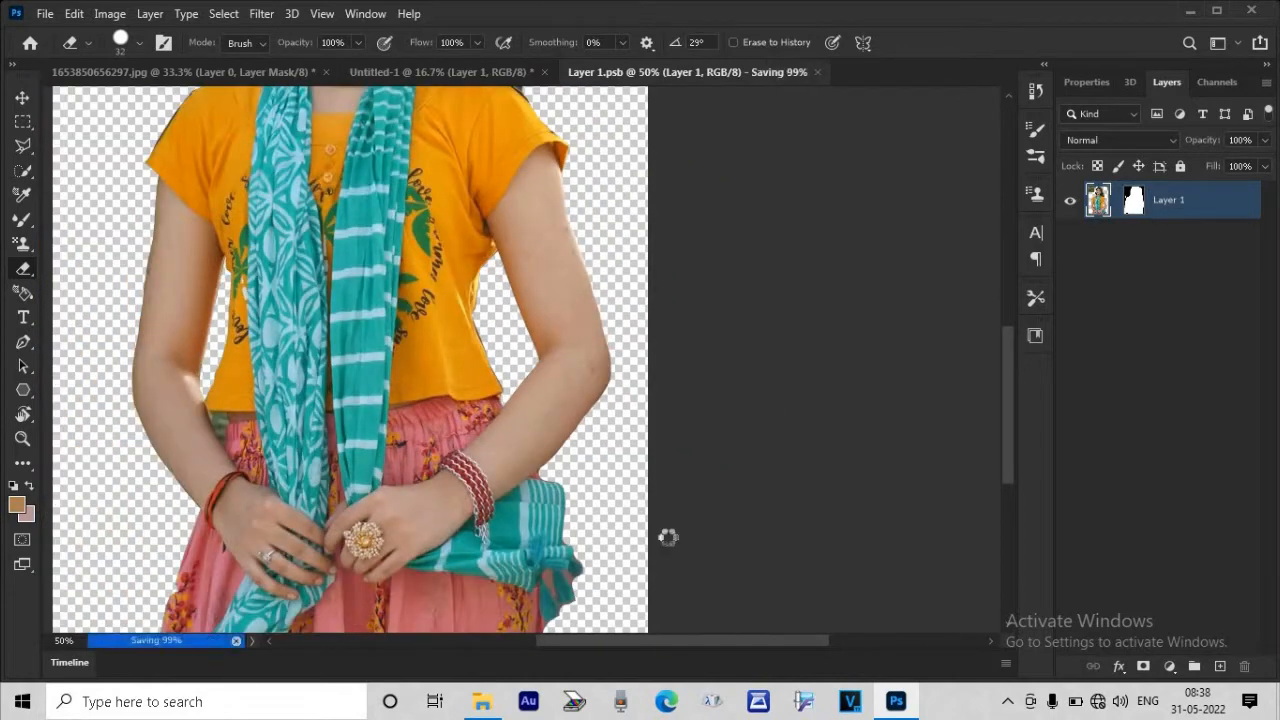
{"action": "left_click_drag", "start_coordinate": [1008, 428], "coordinate": [1005, 310]}
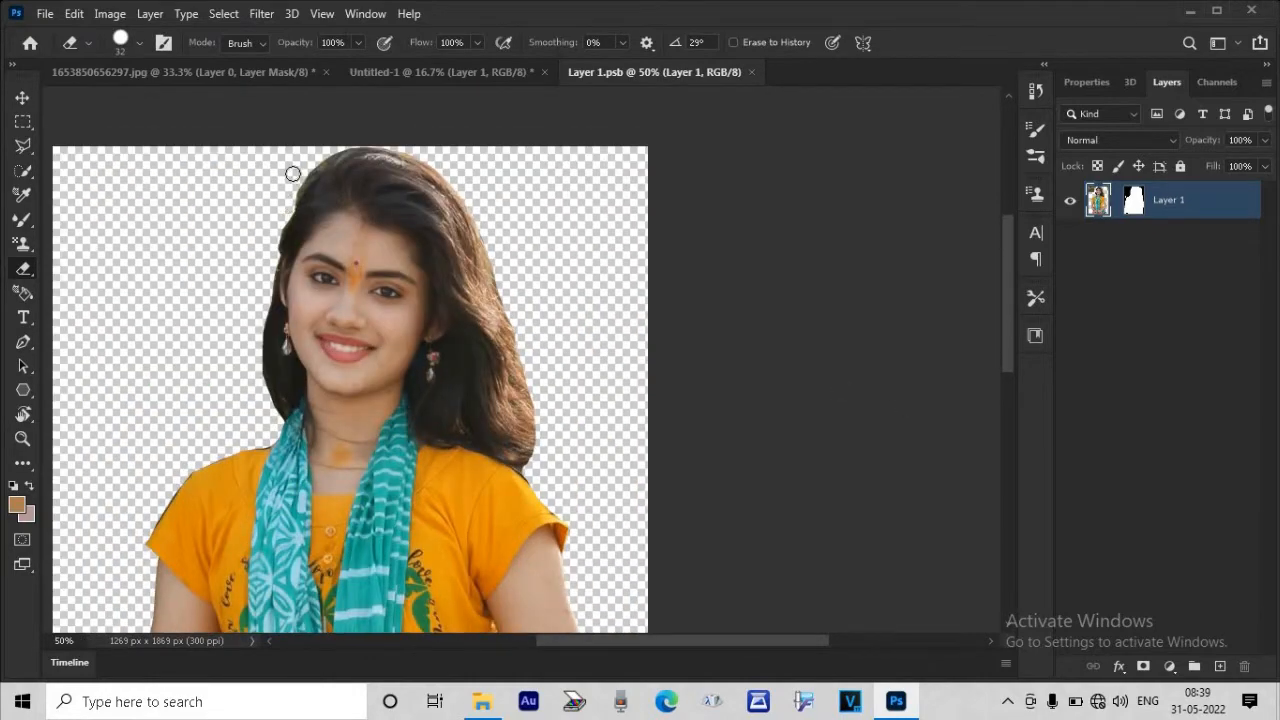
- Erase the dark fringe along the left-hand shoulder and outer sleeve edge of the woman's cutout
{"action": "key", "text": "ctrl+minus"}
{"action": "key", "text": "ctrl+plus"}
{"action": "key", "text": "ctrl+plus"}
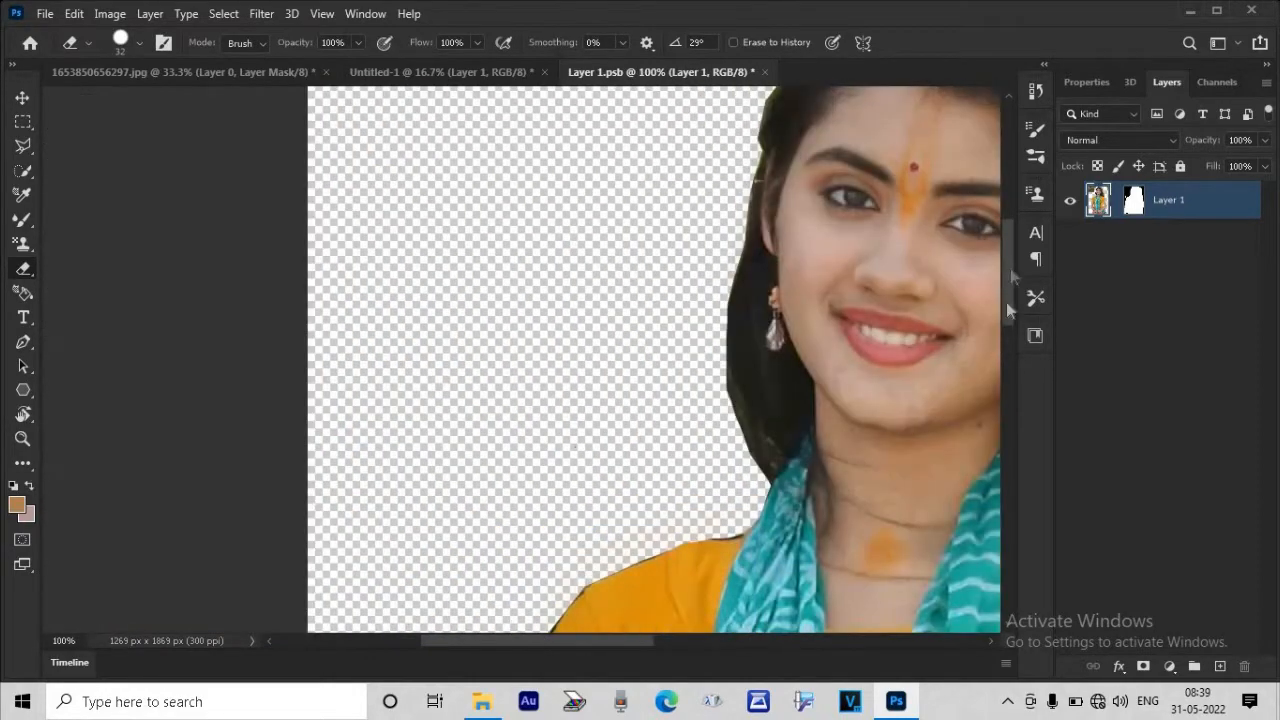
{"action": "left_click_drag", "start_coordinate": [1007, 304], "coordinate": [1007, 369]}
{"action": "mouse_move", "coordinate": [739, 190]}
{"action": "left_mouse_down"}
{"action": "mouse_move", "coordinate": [649, 207]}
{"action": "mouse_move", "coordinate": [565, 255]}
{"action": "mouse_move", "coordinate": [493, 384]}
{"action": "left_mouse_up"}
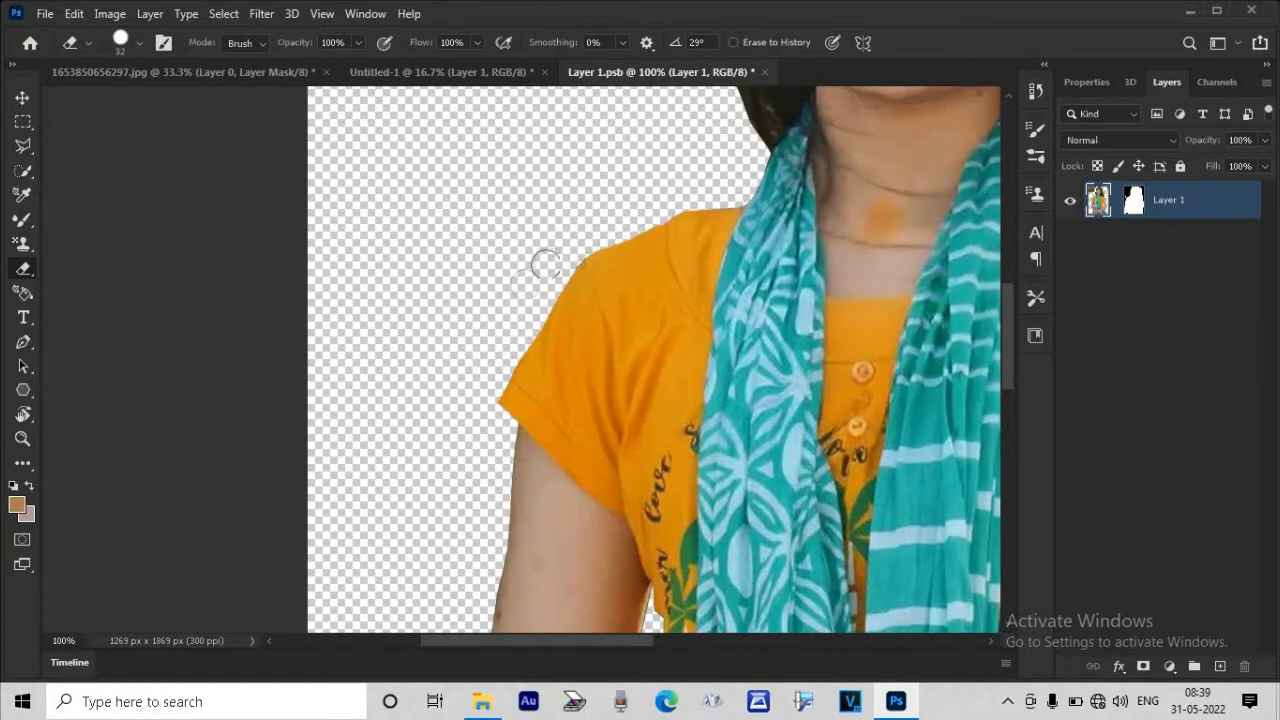
{"action": "key", "text": "ctrl+minus"}
{"action": "key", "text": "ctrl+minus"}
{"action": "key", "text": "ctrl+minus"}
{"action": "key", "text": "ctrl+minus"}
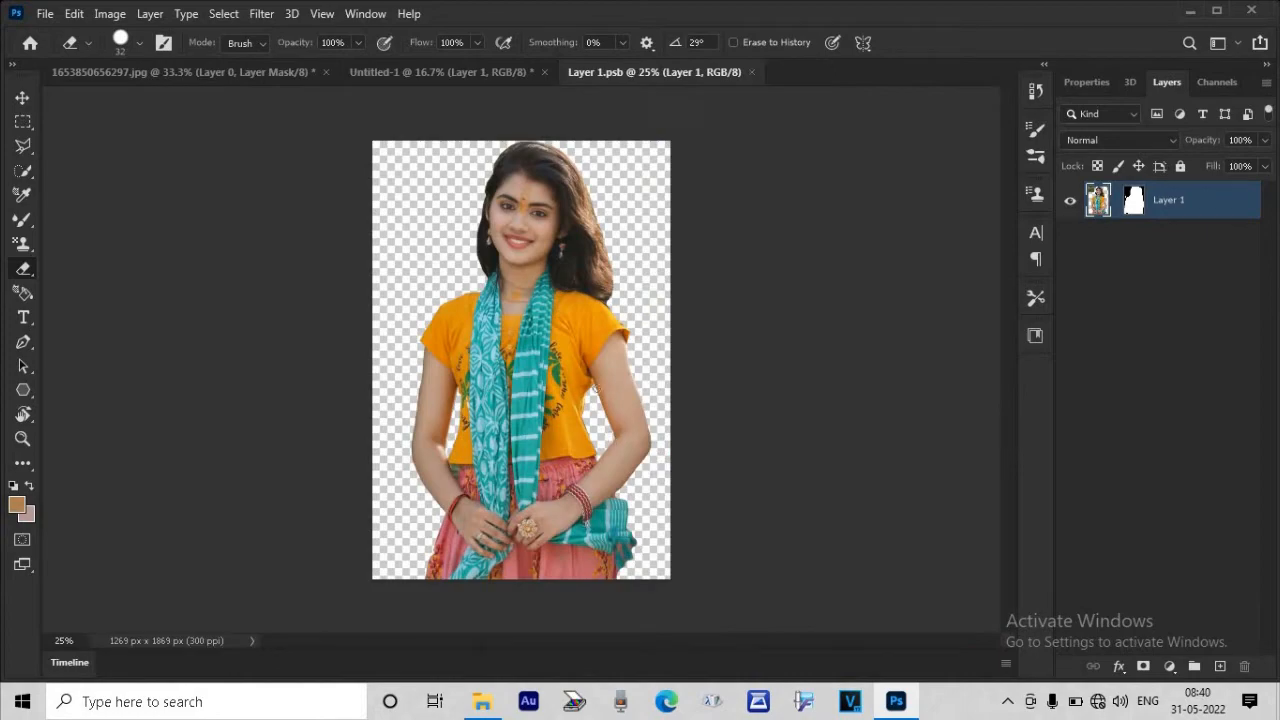
- Quick-select the woman's face, neck and hair and brighten them by lowering the Levels white input
{"action": "left_click", "coordinate": [22, 174]}
{"action": "scroll", "coordinate": [517, 195], "scroll_direction": "up", "scroll_amount": 4}
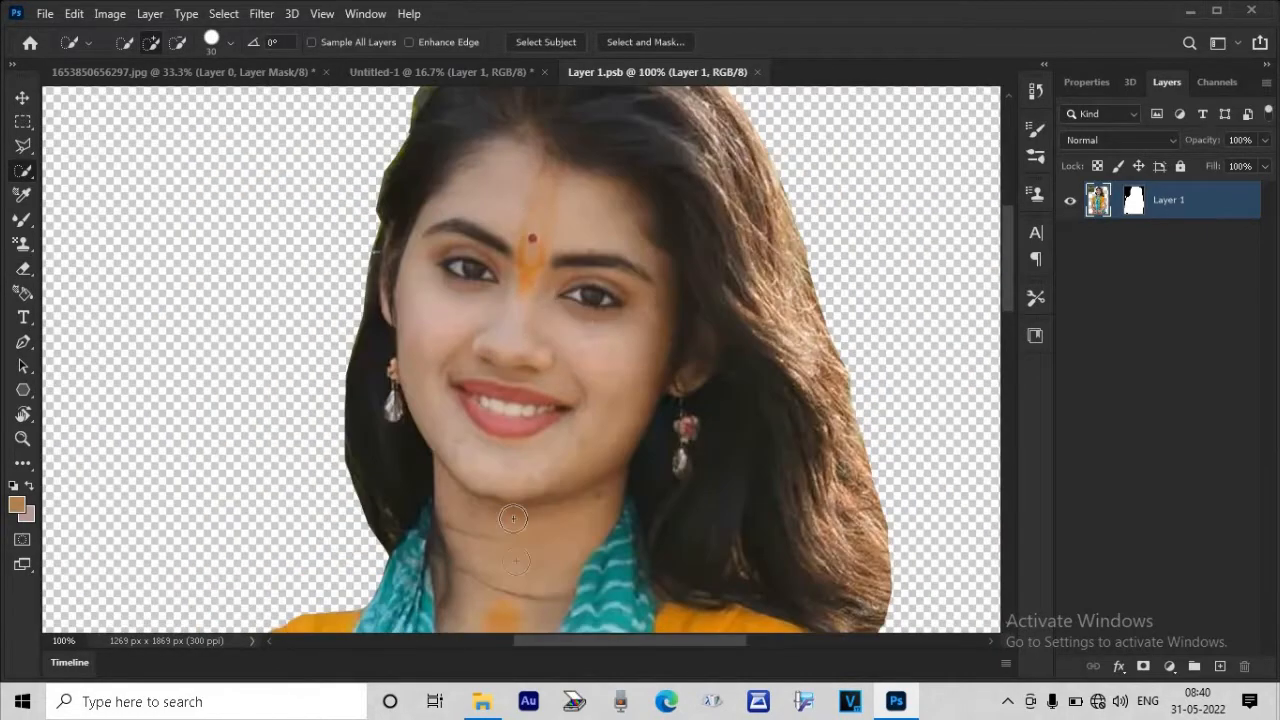
{"action": "mouse_move", "coordinate": [512, 257]}
{"action": "left_mouse_down"}
{"action": "mouse_move", "coordinate": [508, 320]}
{"action": "mouse_move", "coordinate": [466, 231]}
{"action": "mouse_move", "coordinate": [530, 198]}
{"action": "mouse_move", "coordinate": [573, 376]}
{"action": "mouse_move", "coordinate": [573, 465]}
{"action": "mouse_move", "coordinate": [554, 485]}
{"action": "mouse_move", "coordinate": [575, 462]}
{"action": "left_mouse_up"}
{"action": "scroll", "coordinate": [584, 447], "scroll_direction": "down", "scroll_amount": 1}
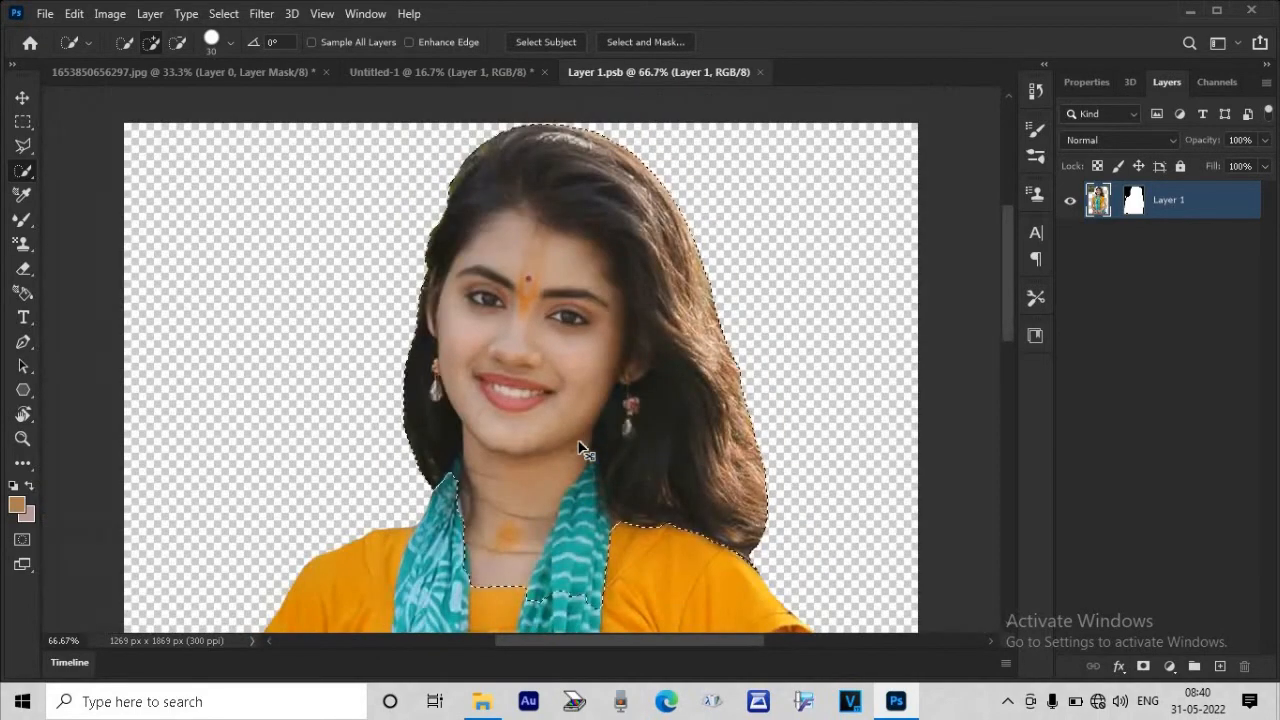
{"action": "key", "text": "ctrl+d"}
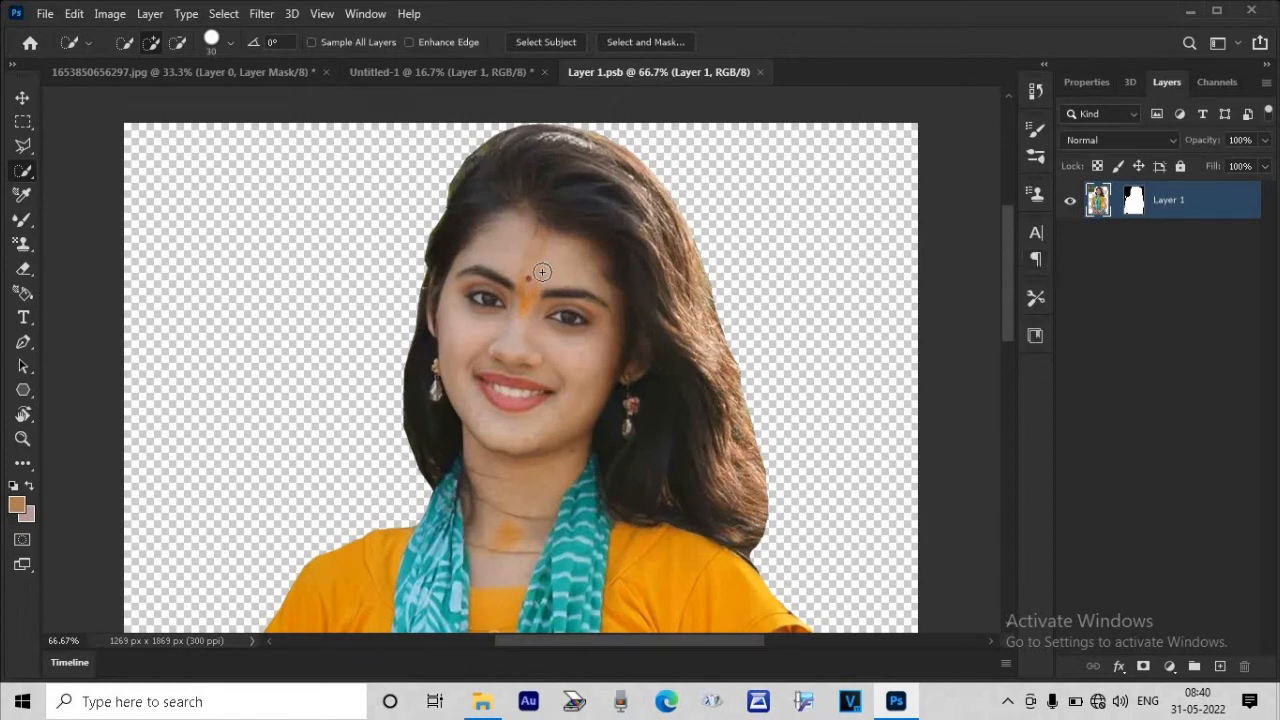
{"action": "left_click_drag", "start_coordinate": [533, 272], "coordinate": [528, 466]}
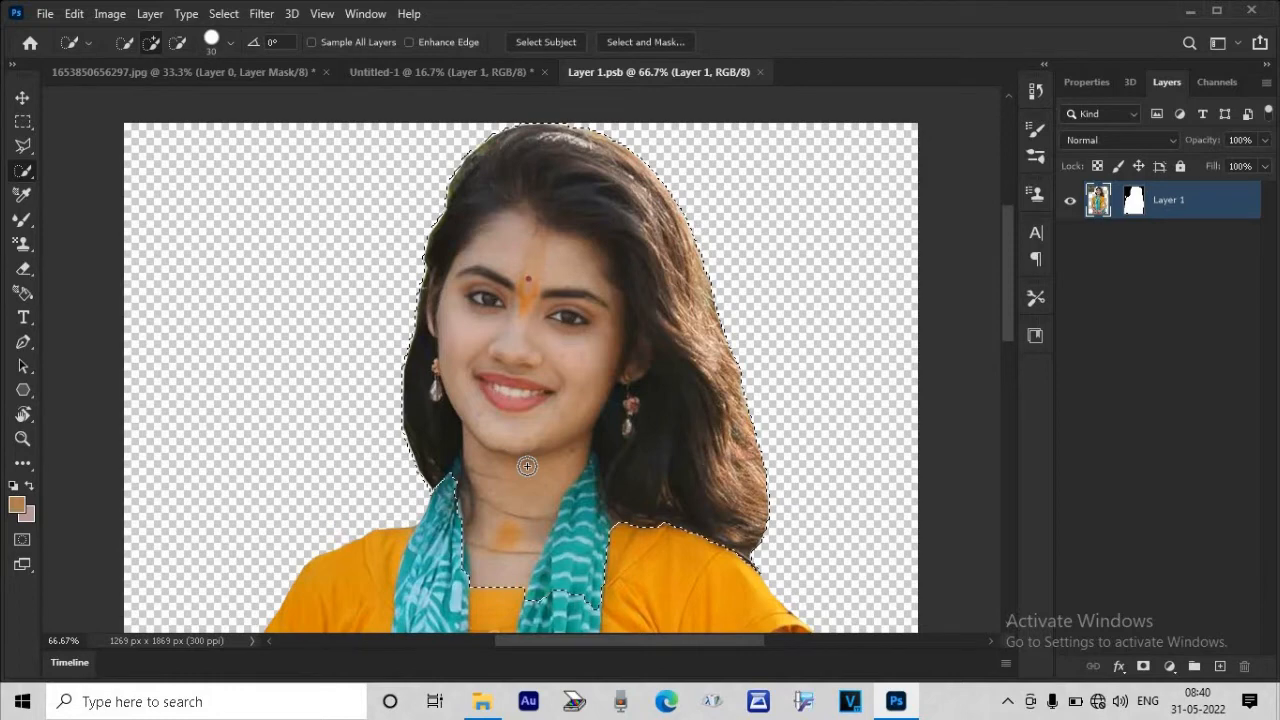
{"action": "key", "text": "ctrl+l"}
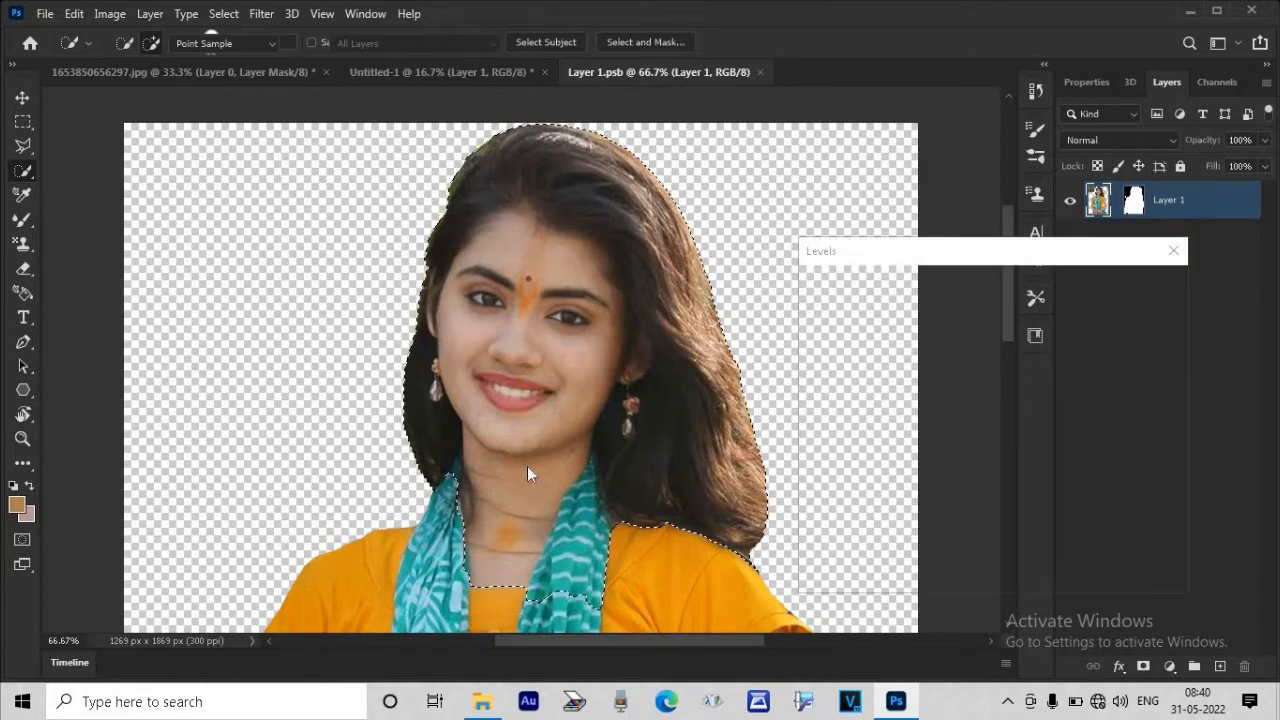
{"action": "left_click_drag", "start_coordinate": [1061, 463], "coordinate": [1021, 462]}
{"action": "left_click", "coordinate": [1136, 287]}
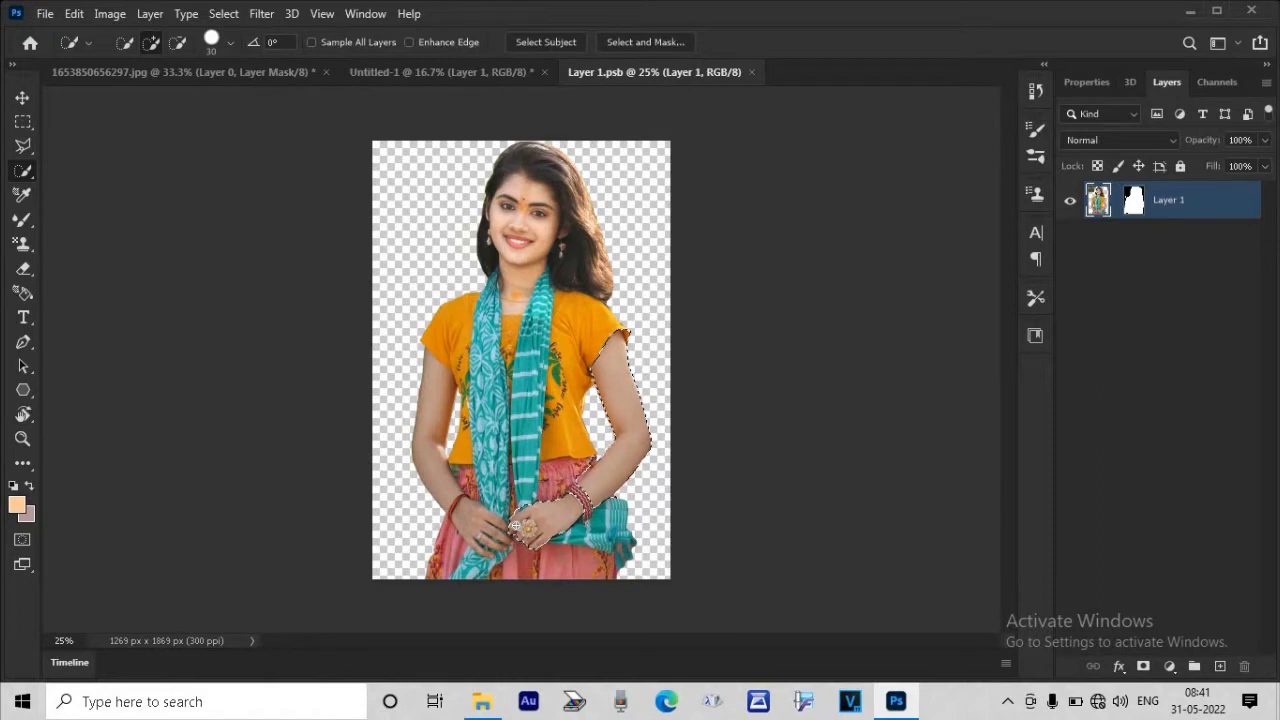
- Brighten the selected right-hand arm with a Levels white input of 207 and clear the selection
{"action": "key", "text": "ctrl+l"}
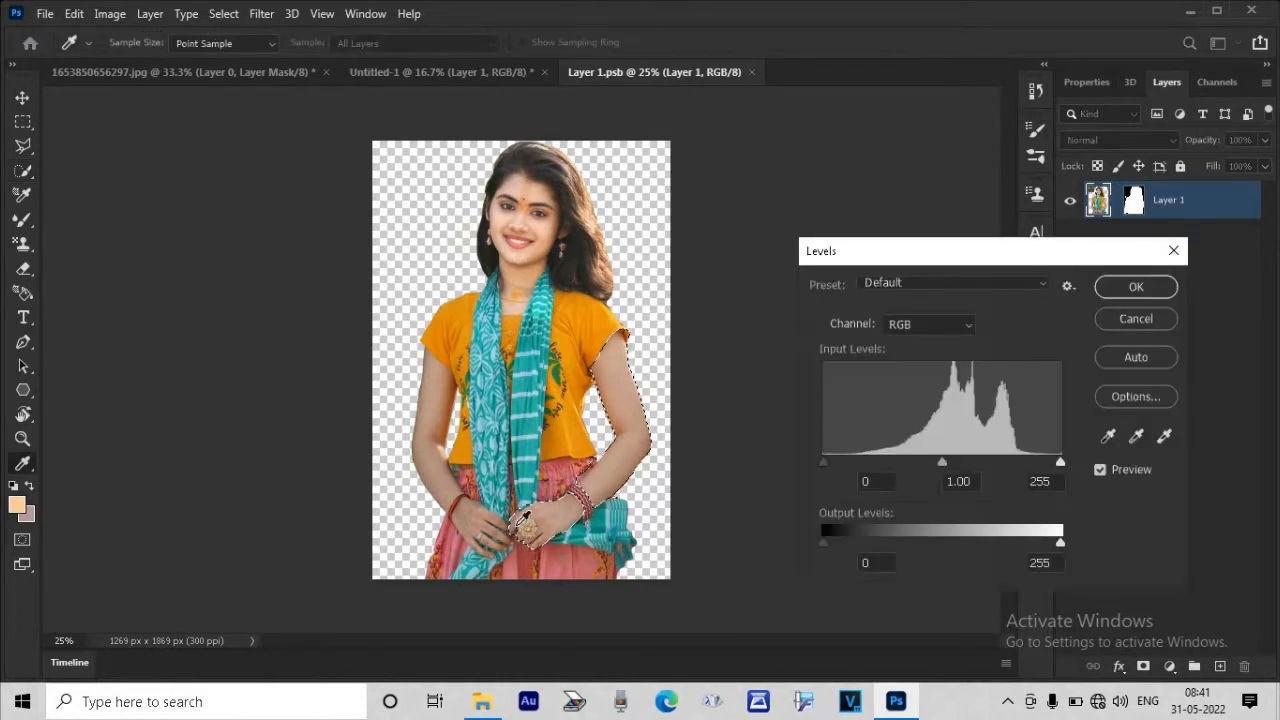
{"action": "left_click_drag", "start_coordinate": [1060, 462], "coordinate": [1023, 460]}
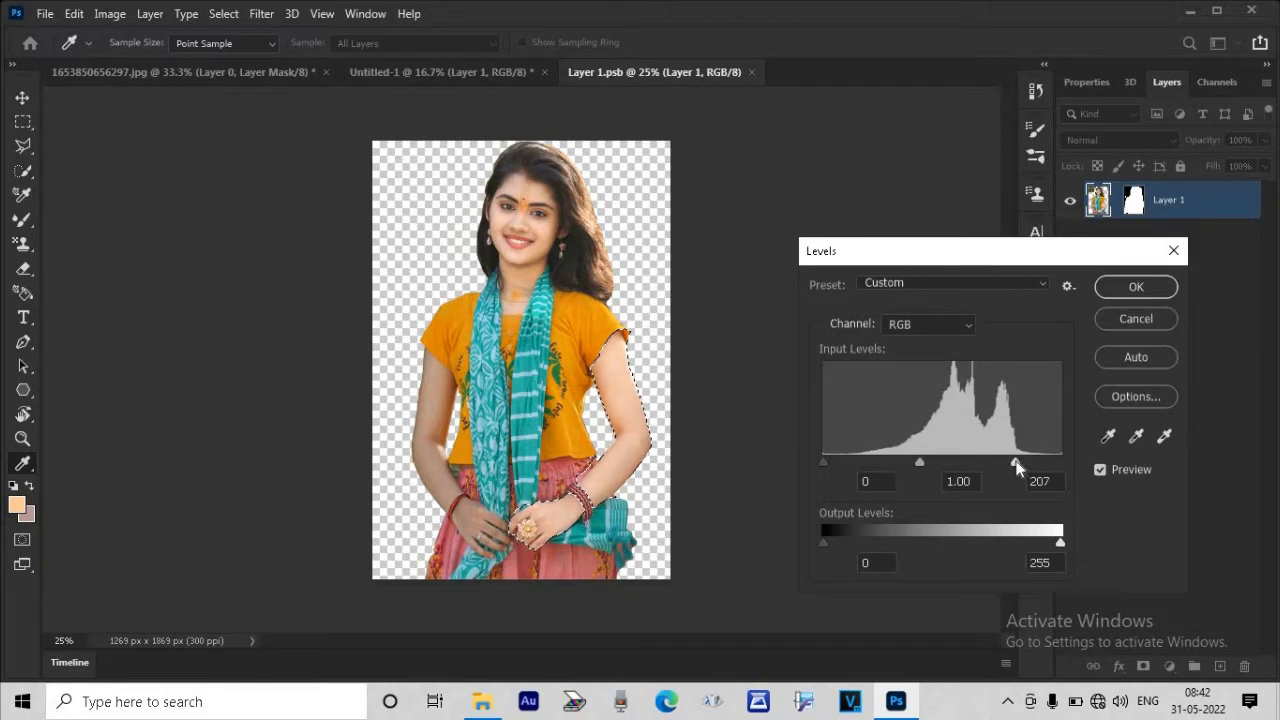
{"action": "left_click", "coordinate": [1137, 288]}
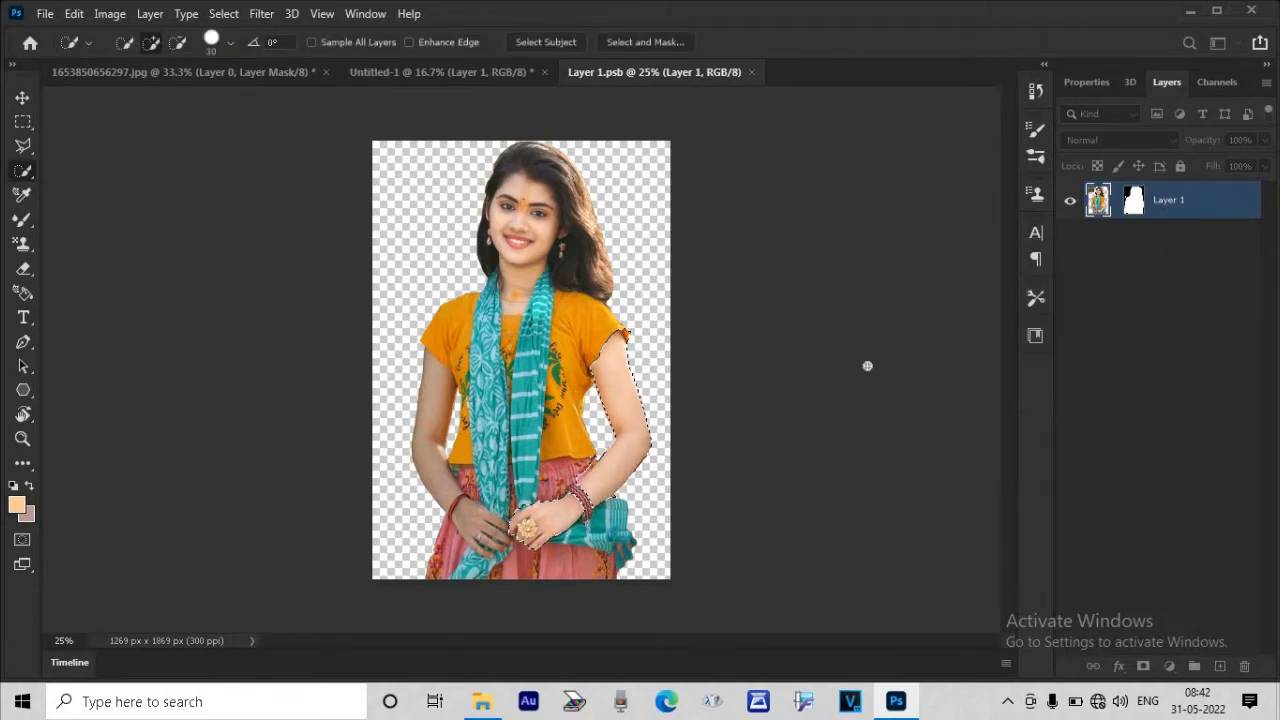
{"action": "key", "text": "ctrl+d"}
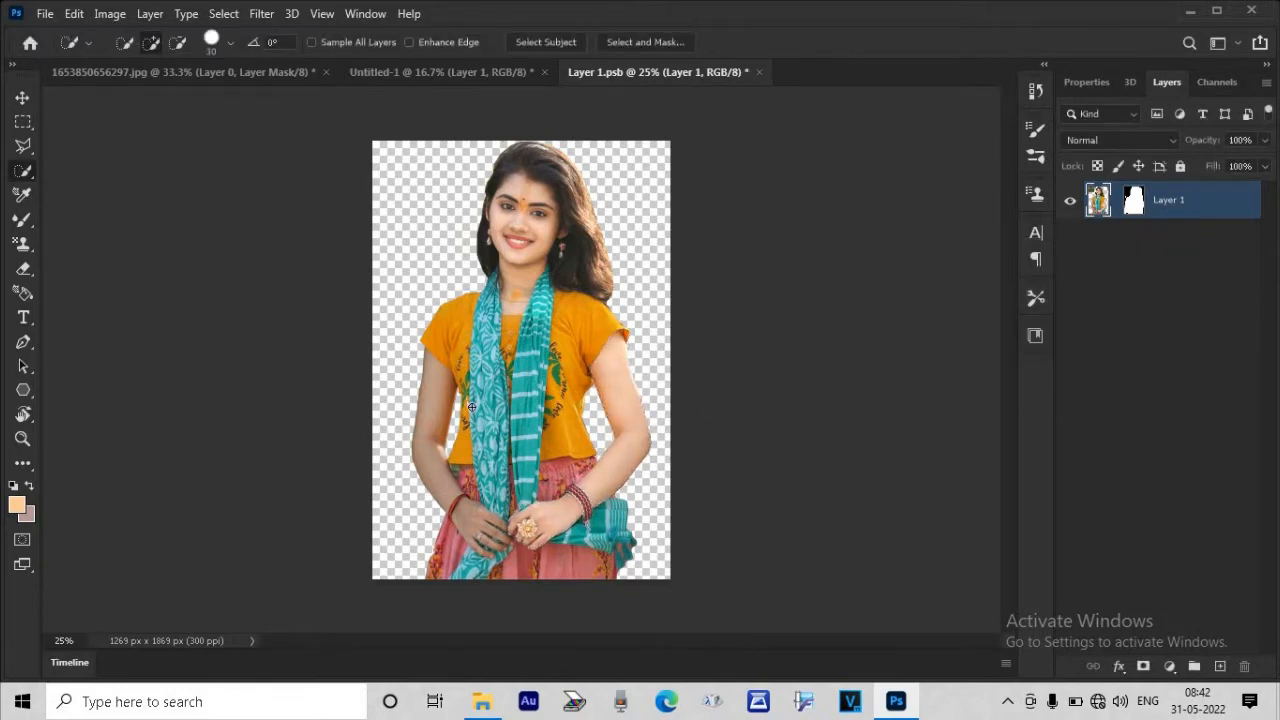
- Quick-select the left-hand arm down to the hand and skirt edge, brighten it with a Levels white input of 196, and deselect
{"action": "mouse_move", "coordinate": [432, 412]}
{"action": "left_mouse_down"}
{"action": "mouse_move", "coordinate": [430, 459]}
{"action": "mouse_move", "coordinate": [472, 529]}
{"action": "left_mouse_up"}
{"action": "key", "text": "ctrl+l"}
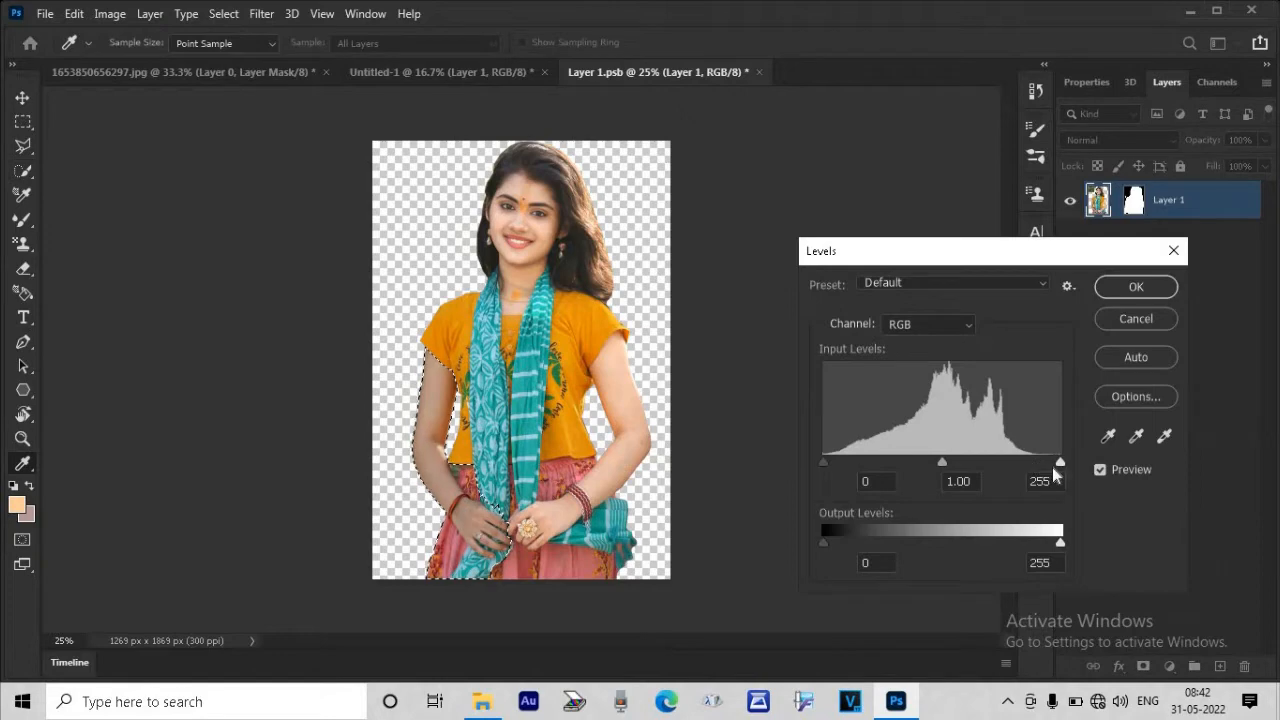
{"action": "left_click_drag", "start_coordinate": [1061, 466], "coordinate": [1003, 467]}
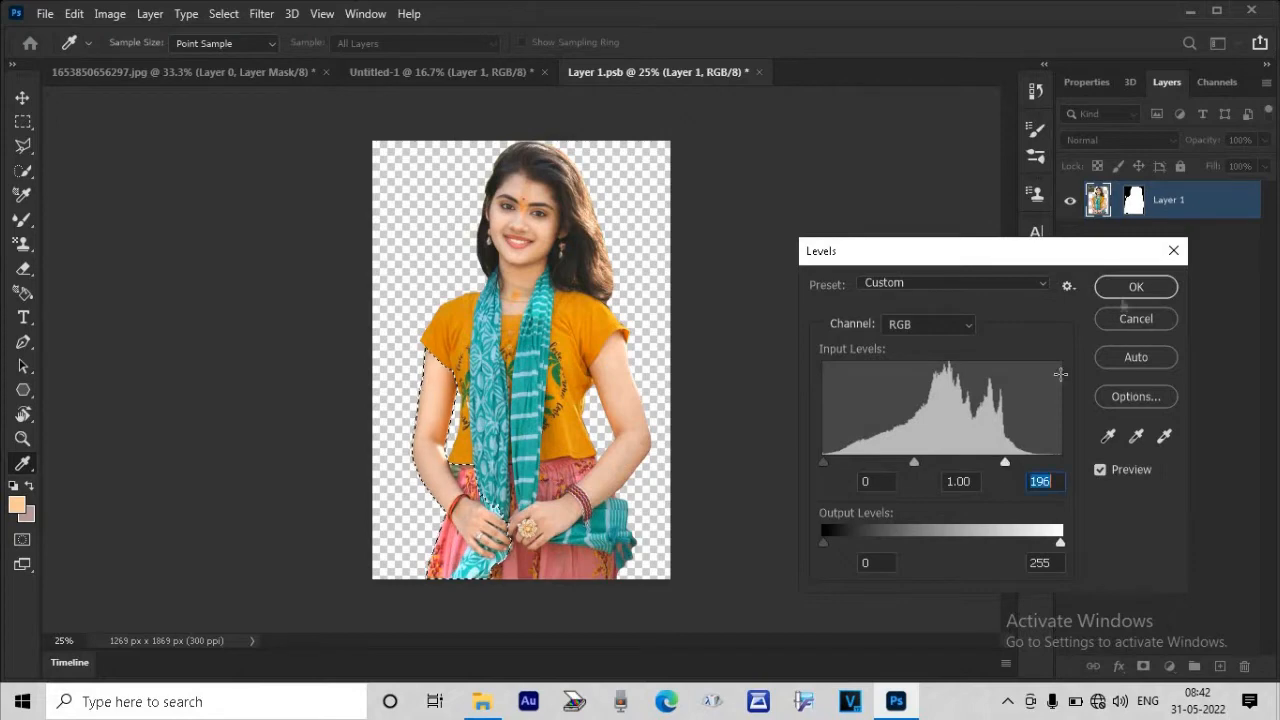
{"action": "left_click", "coordinate": [1136, 286]}
{"action": "key", "text": "w"}
{"action": "key", "text": "ctrl+d"}
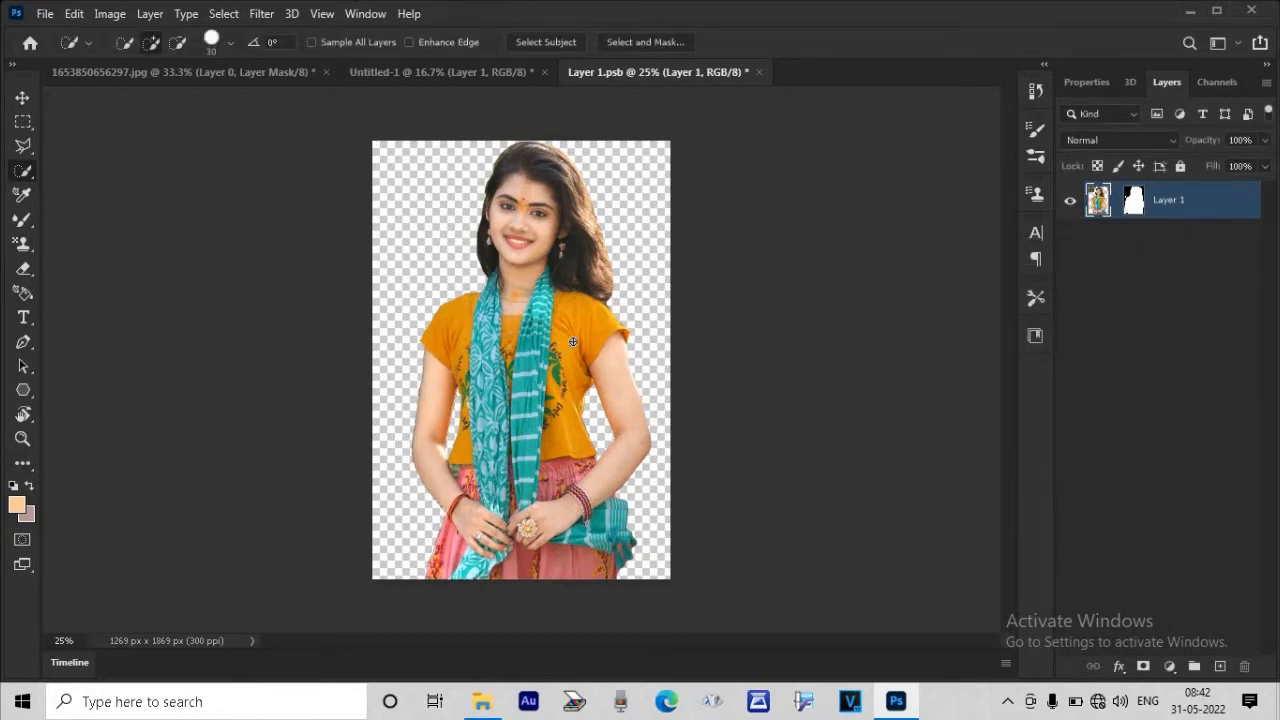
- Quick-select the whole orange blouse, brighten it with a Levels white input of 218, and deselect
{"action": "left_click", "coordinate": [511, 332]}
{"action": "left_click_drag", "start_coordinate": [451, 316], "coordinate": [464, 446]}
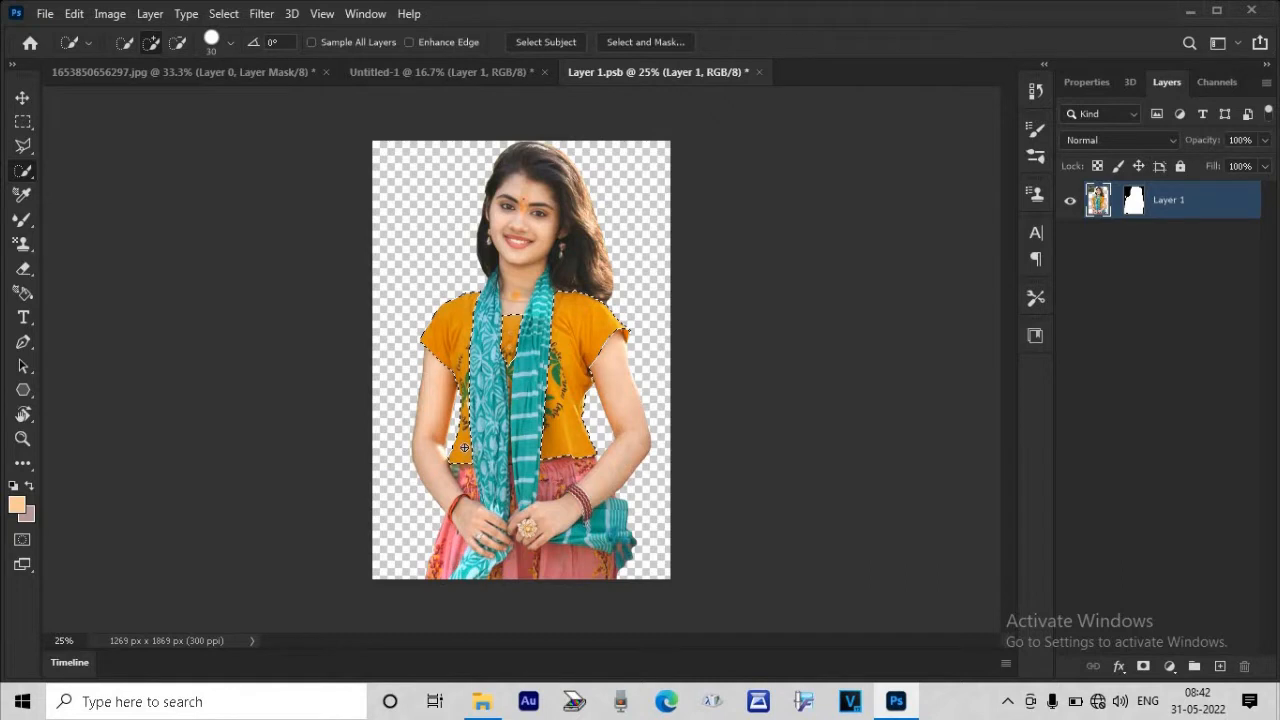
{"action": "key", "text": "ctrl+l"}
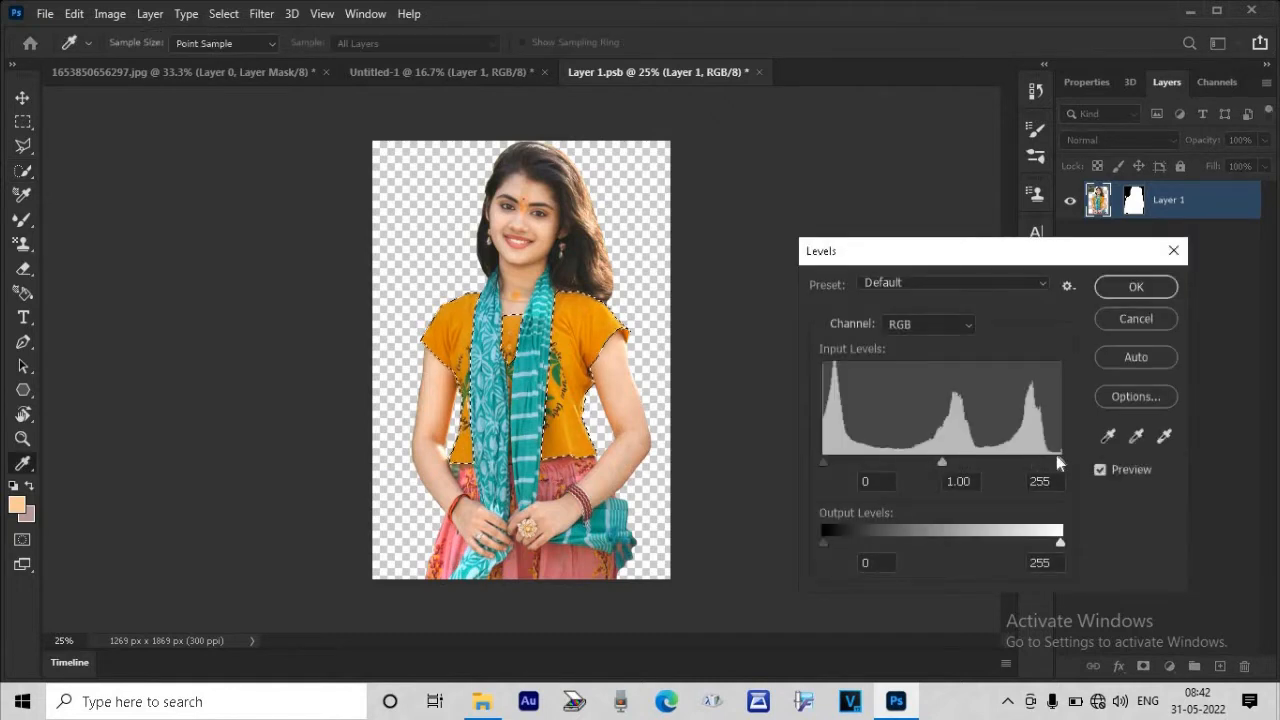
{"action": "left_click_drag", "start_coordinate": [1060, 463], "coordinate": [1026, 463]}
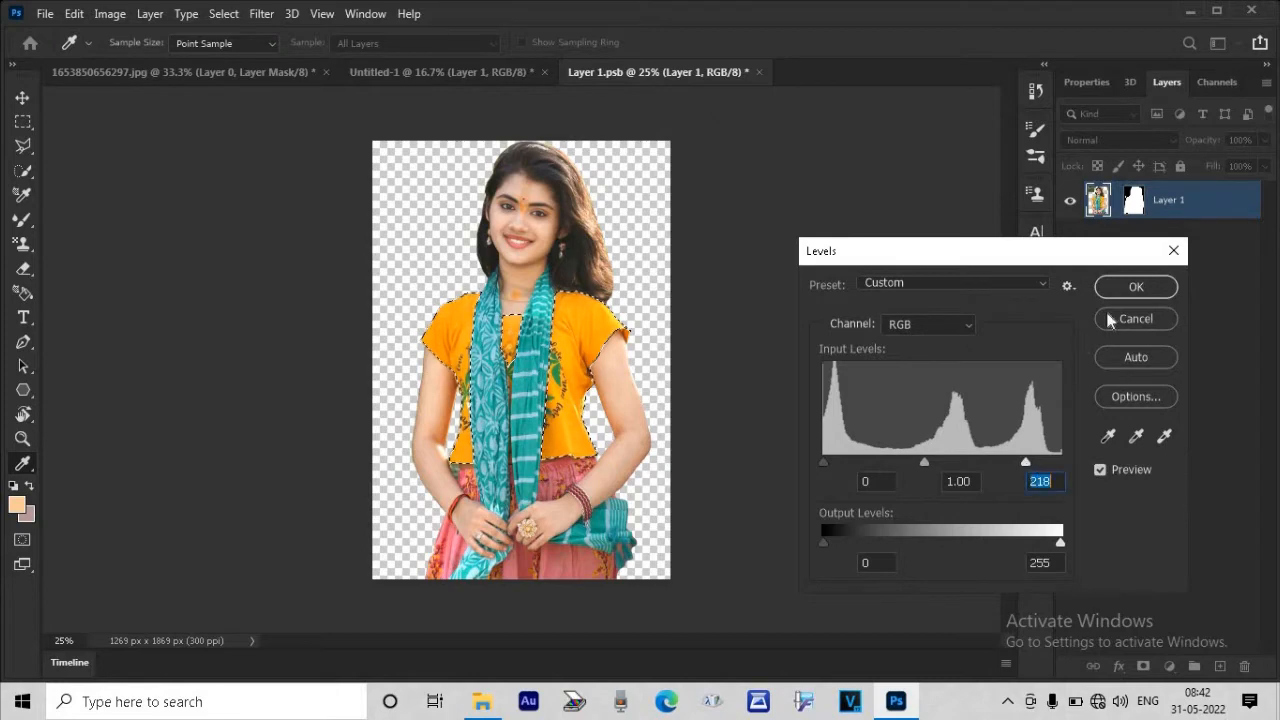
{"action": "left_click", "coordinate": [1136, 288]}
{"action": "key", "text": "ctrl+d"}
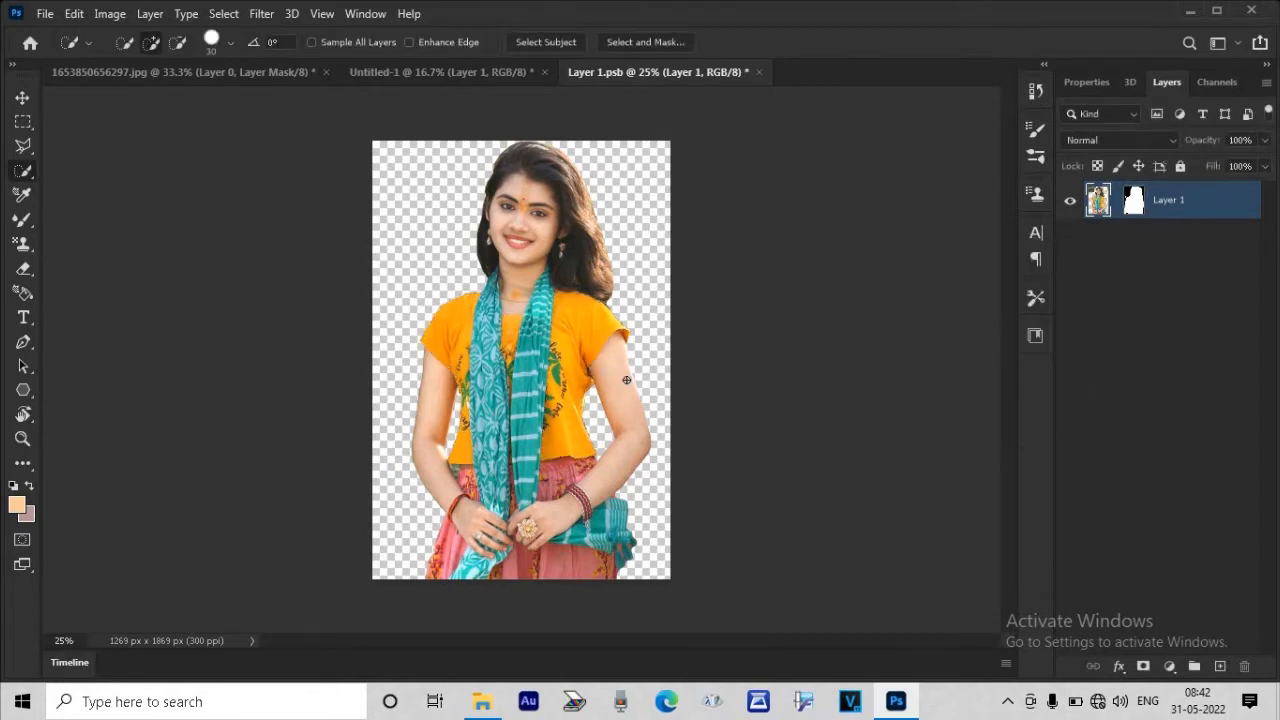
- Quick-select all visible parts of the pink skirt, brighten them with a Levels white input of 178, and deselect
{"action": "left_click_drag", "start_coordinate": [563, 557], "coordinate": [597, 567]}
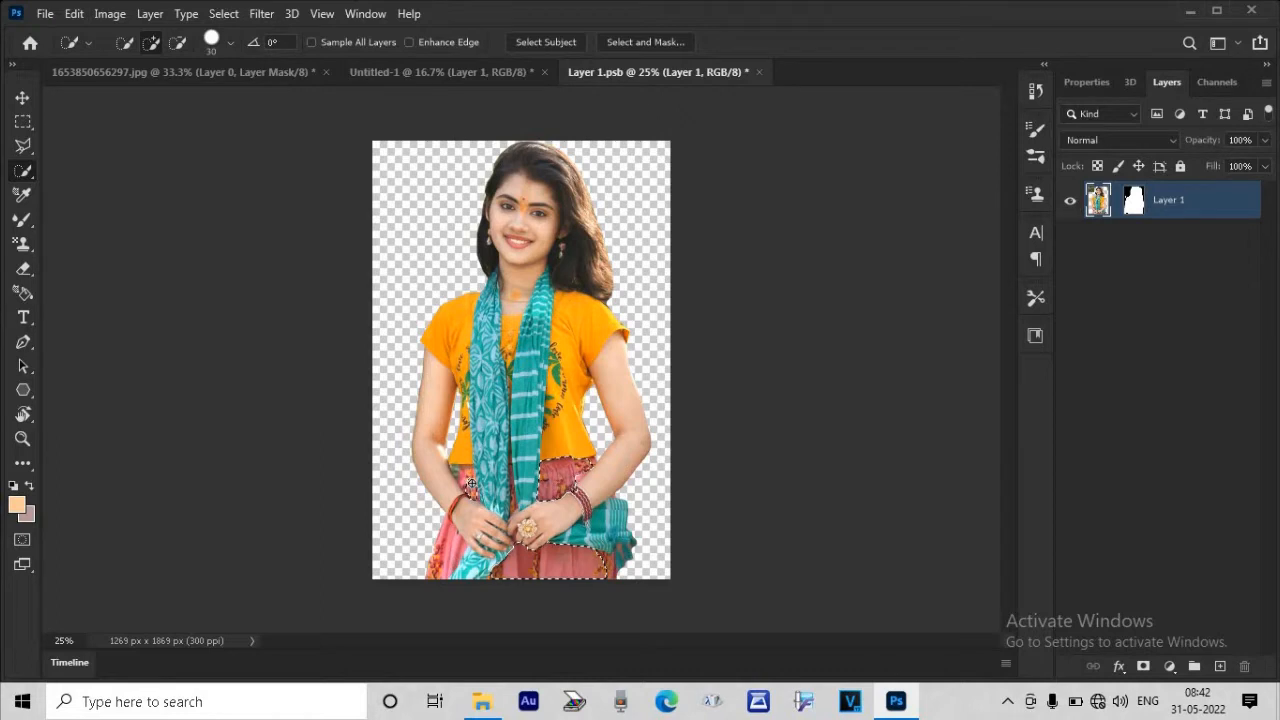
{"action": "left_click_drag", "start_coordinate": [468, 478], "coordinate": [441, 559]}
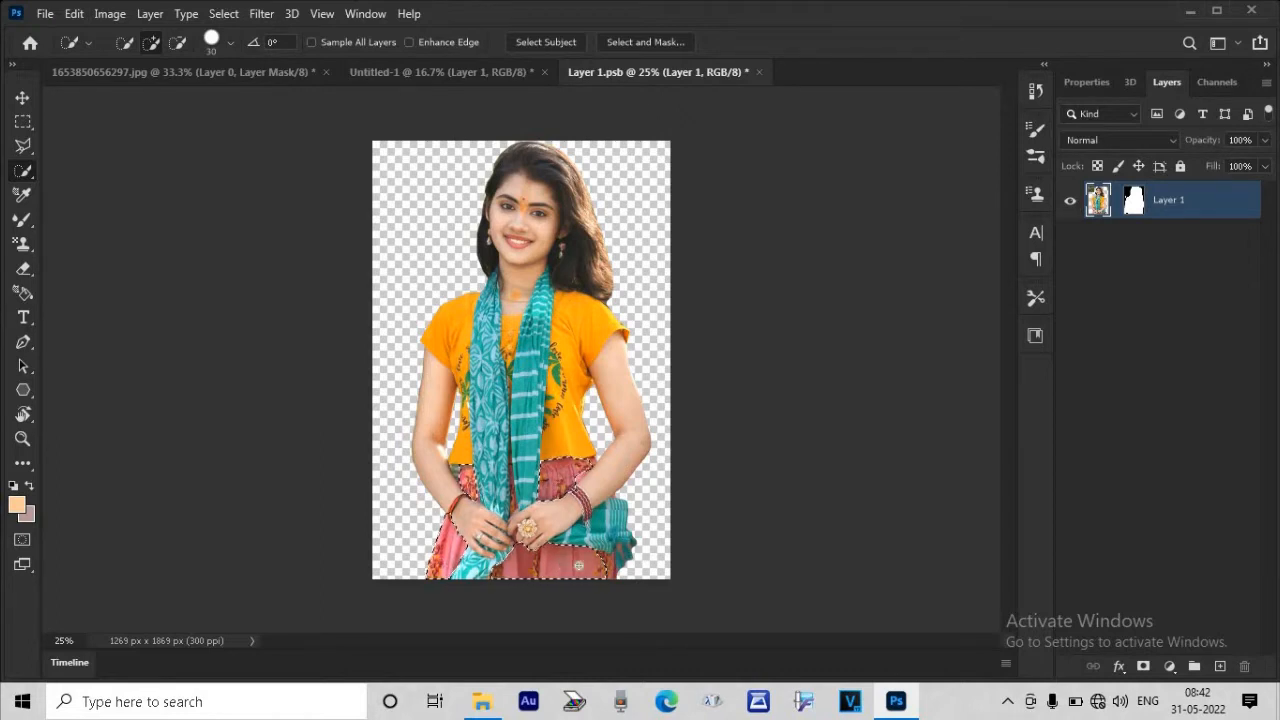
{"action": "left_click_drag", "start_coordinate": [589, 565], "coordinate": [608, 567]}
{"action": "key", "text": "ctrl+l"}
{"action": "left_click_drag", "start_coordinate": [1061, 463], "coordinate": [989, 463]}
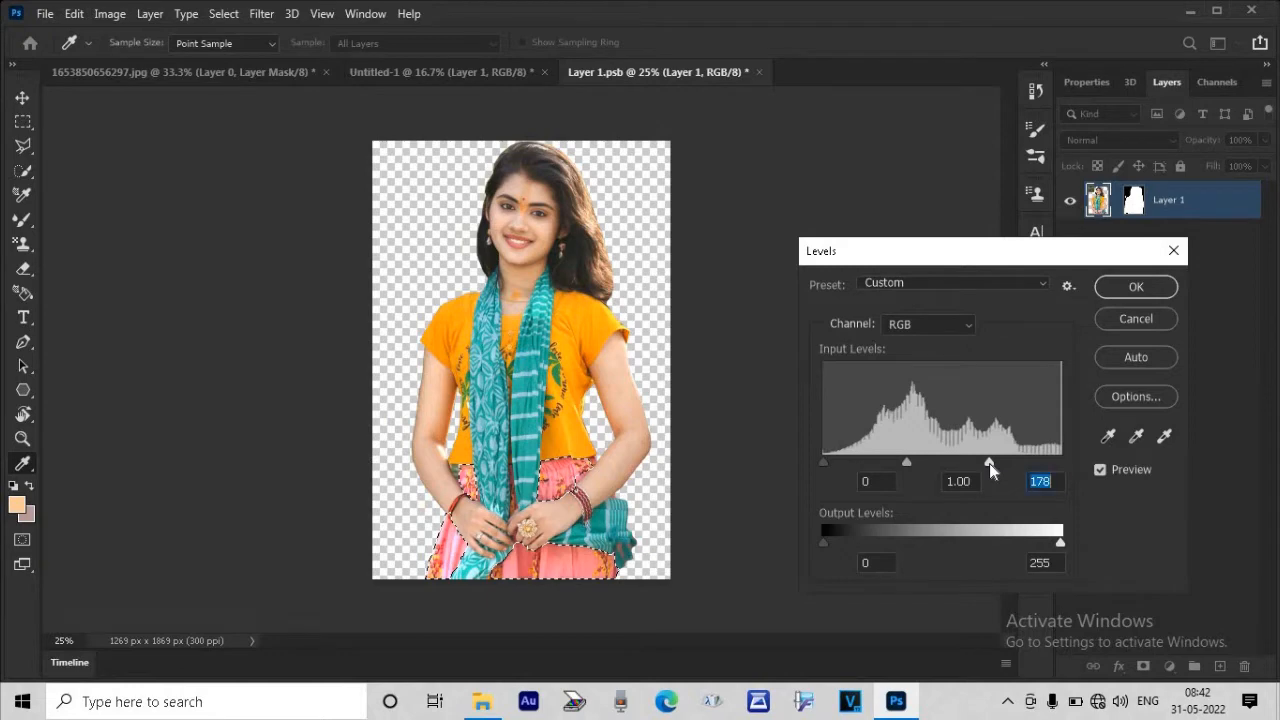
{"action": "left_click", "coordinate": [1122, 288]}
{"action": "key", "text": "w"}
{"action": "key", "text": "ctrl+d"}
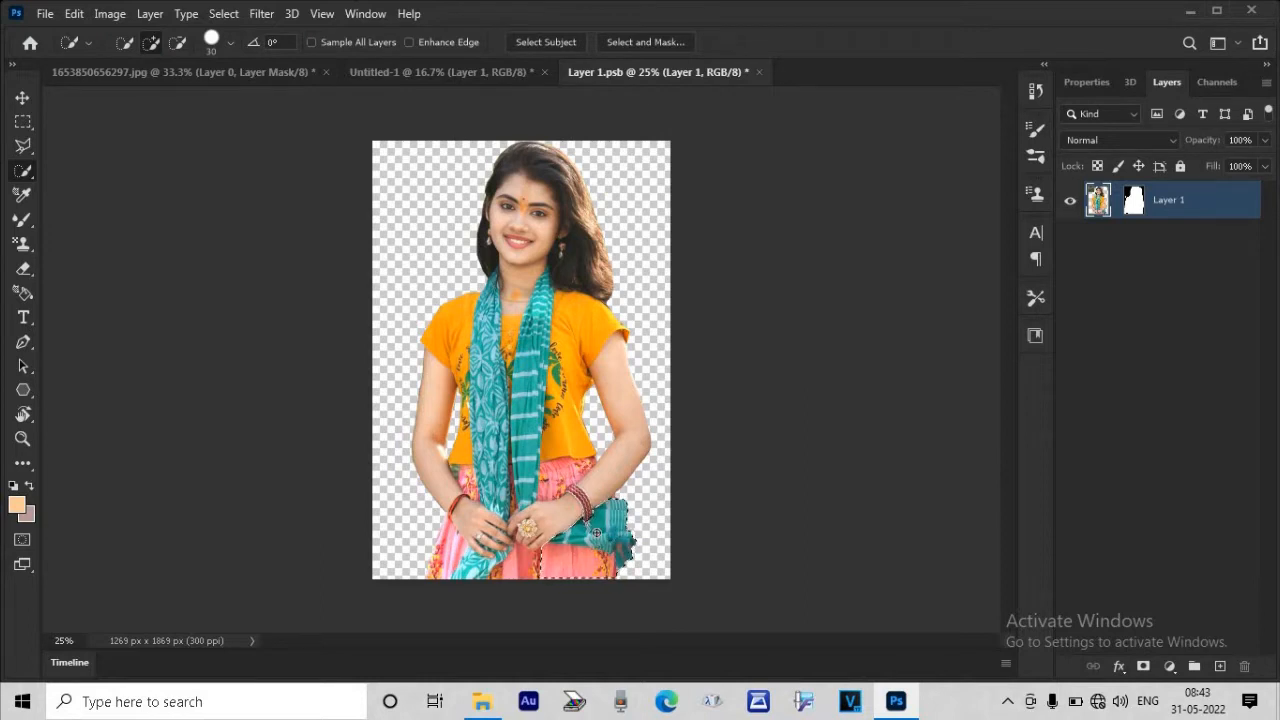
- Quick-select both hanging lengths of the teal scarf, brighten them with a Levels white input of 217, and deselect
{"action": "key", "text": "ctrl+d"}
{"action": "left_click_drag", "start_coordinate": [535, 428], "coordinate": [530, 454]}
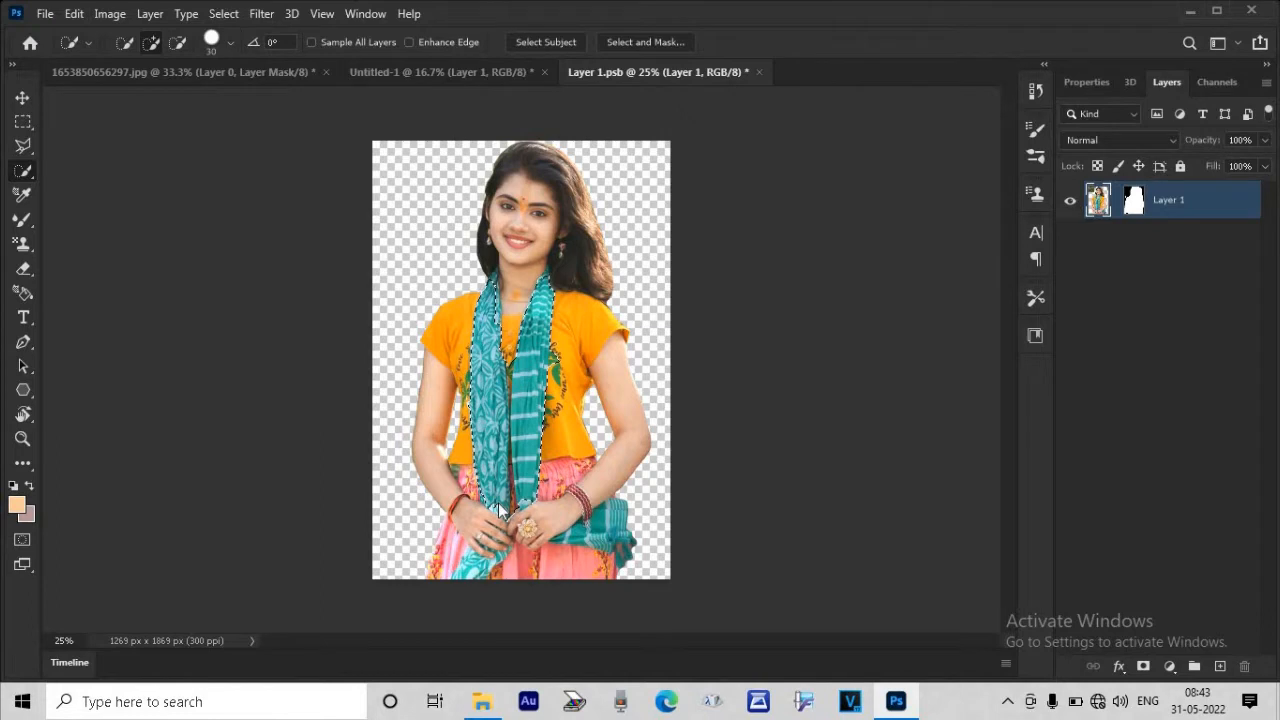
{"action": "key", "text": "ctrl+l"}
{"action": "left_click_drag", "start_coordinate": [1060, 466], "coordinate": [1027, 470]}
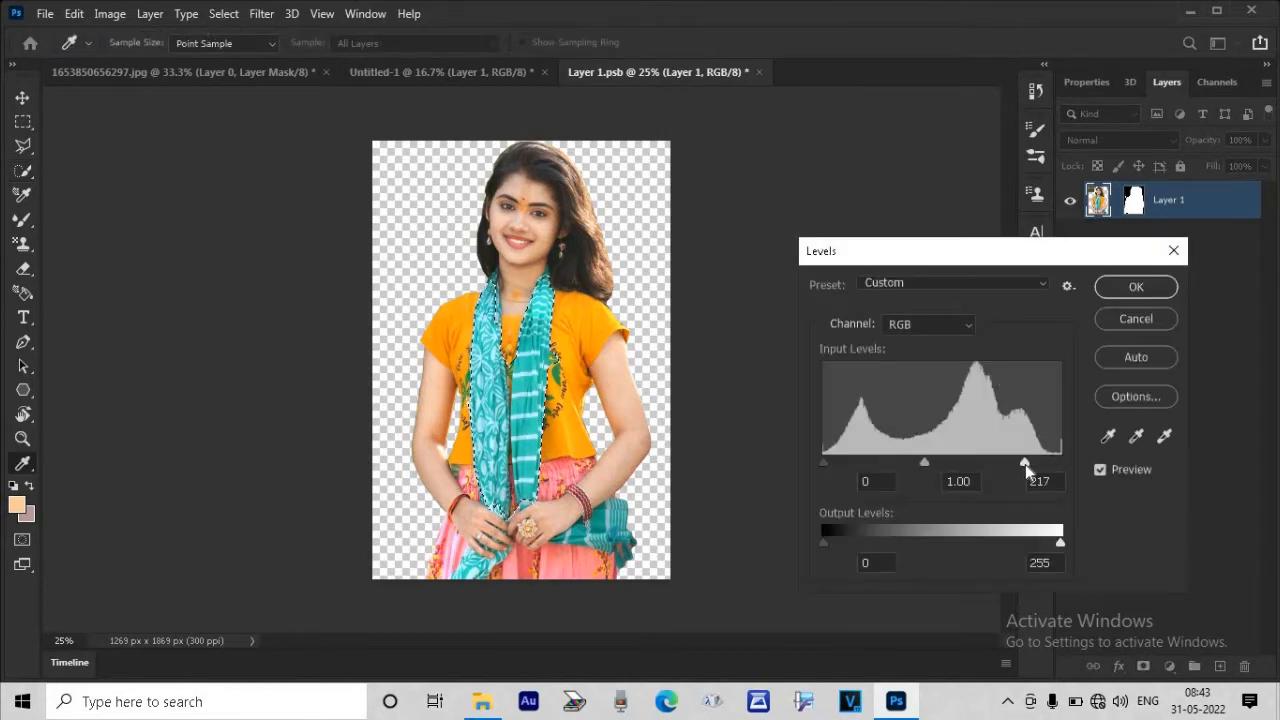
{"action": "left_click", "coordinate": [1129, 289]}
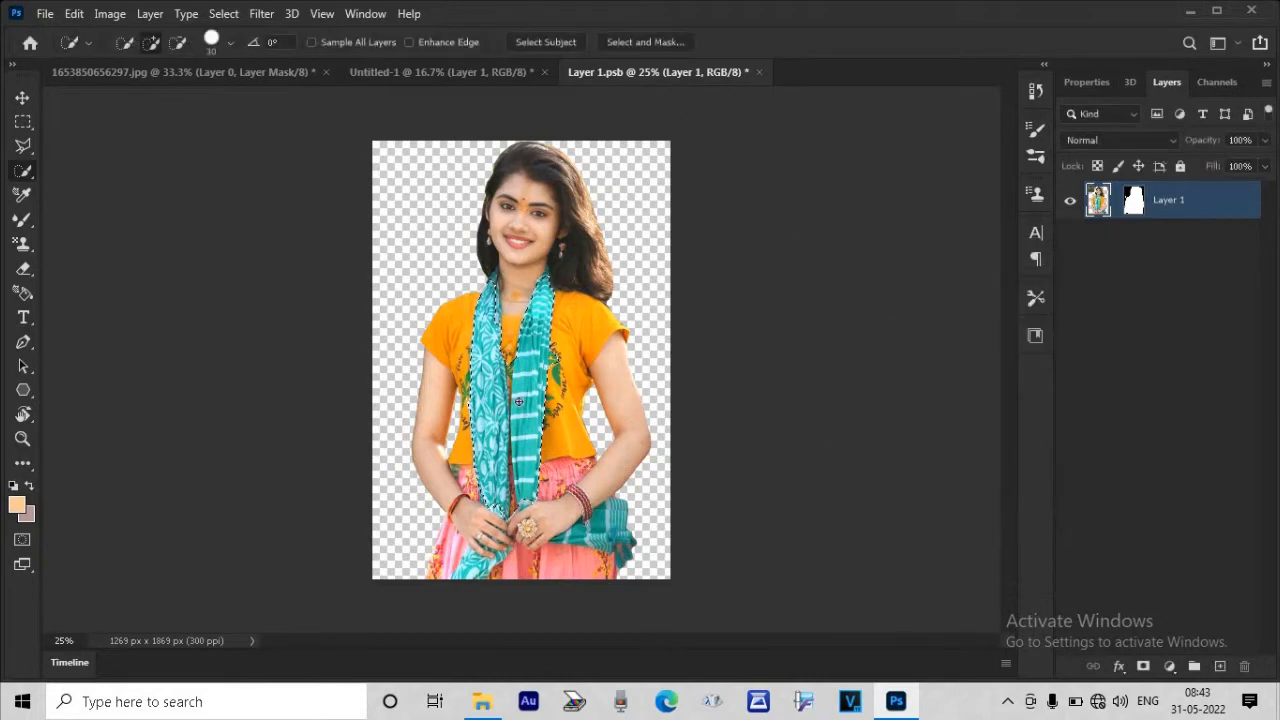
{"action": "key", "text": "ctrl+d"}
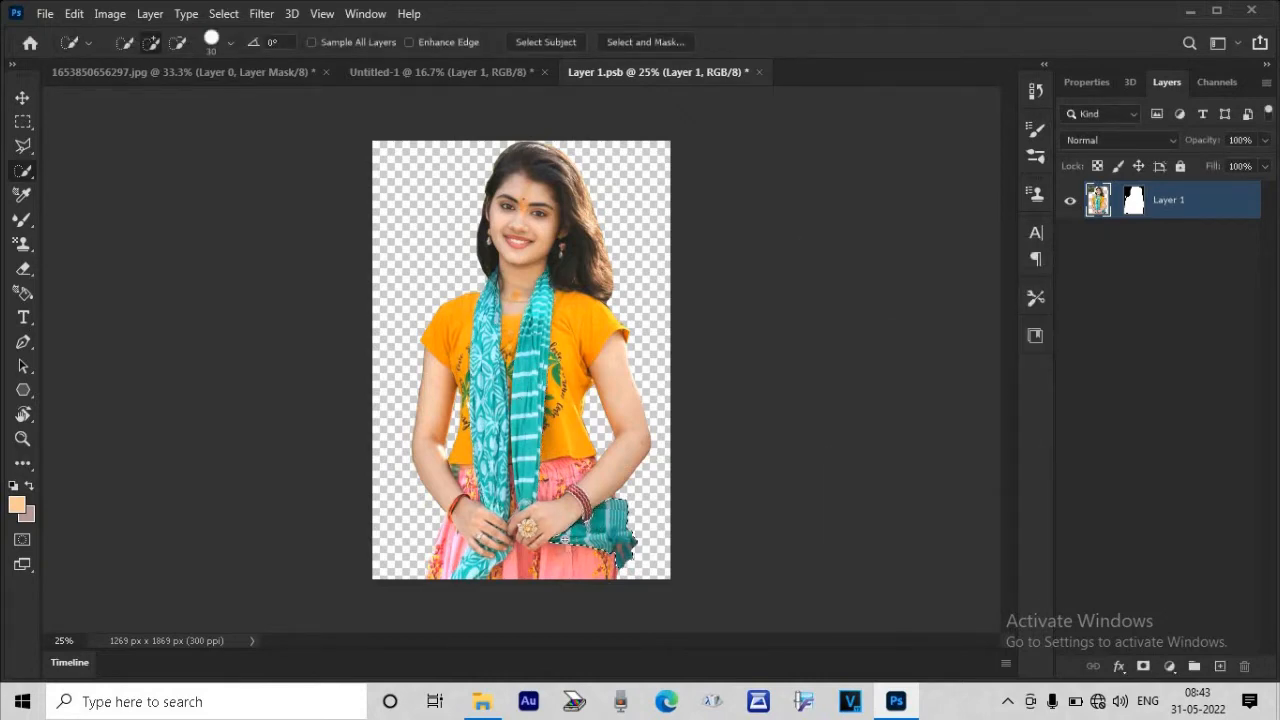
- Brighten the selected scarf end below the right-hand forearm with a Levels white input of 193 and save the smart object file
{"action": "key", "text": "ctrl+l"}
{"action": "left_click_drag", "start_coordinate": [1062, 464], "coordinate": [1004, 466]}
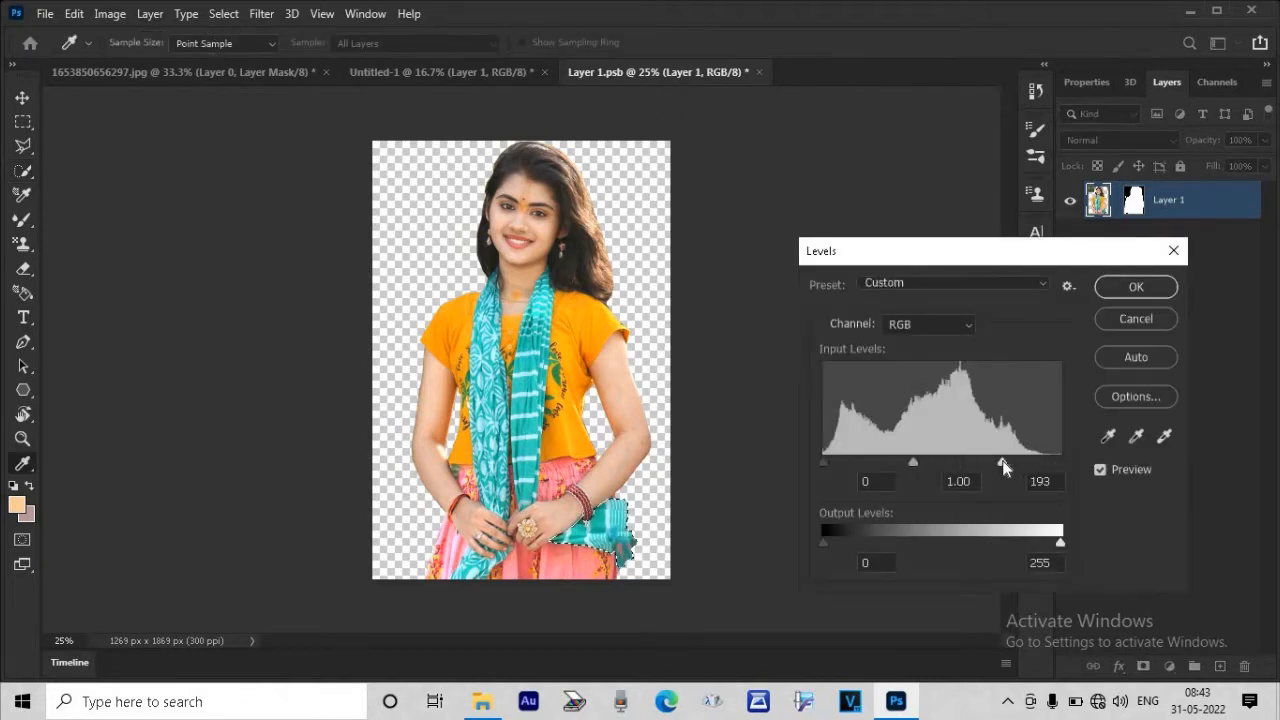
{"action": "left_click", "coordinate": [1136, 287]}
{"action": "key", "text": "ctrl+d"}
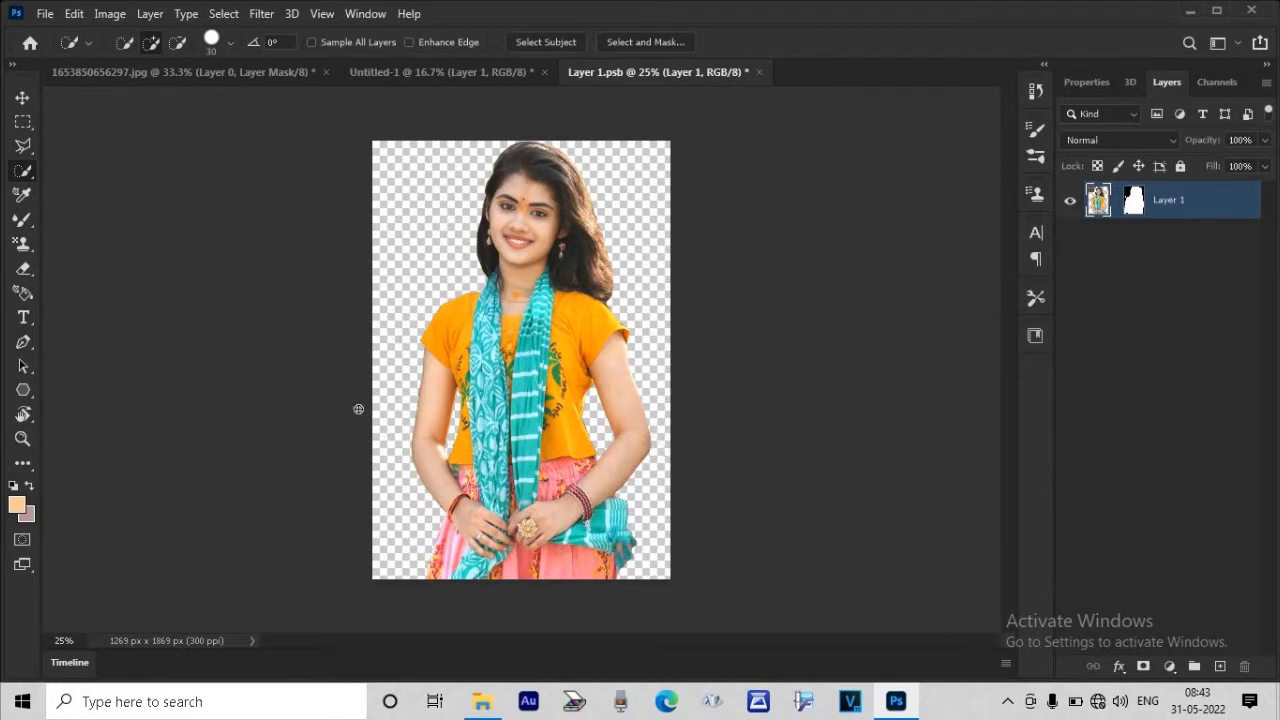
{"action": "key", "text": "ctrl+s"}
{"action": "left_click", "coordinate": [492, 70]}
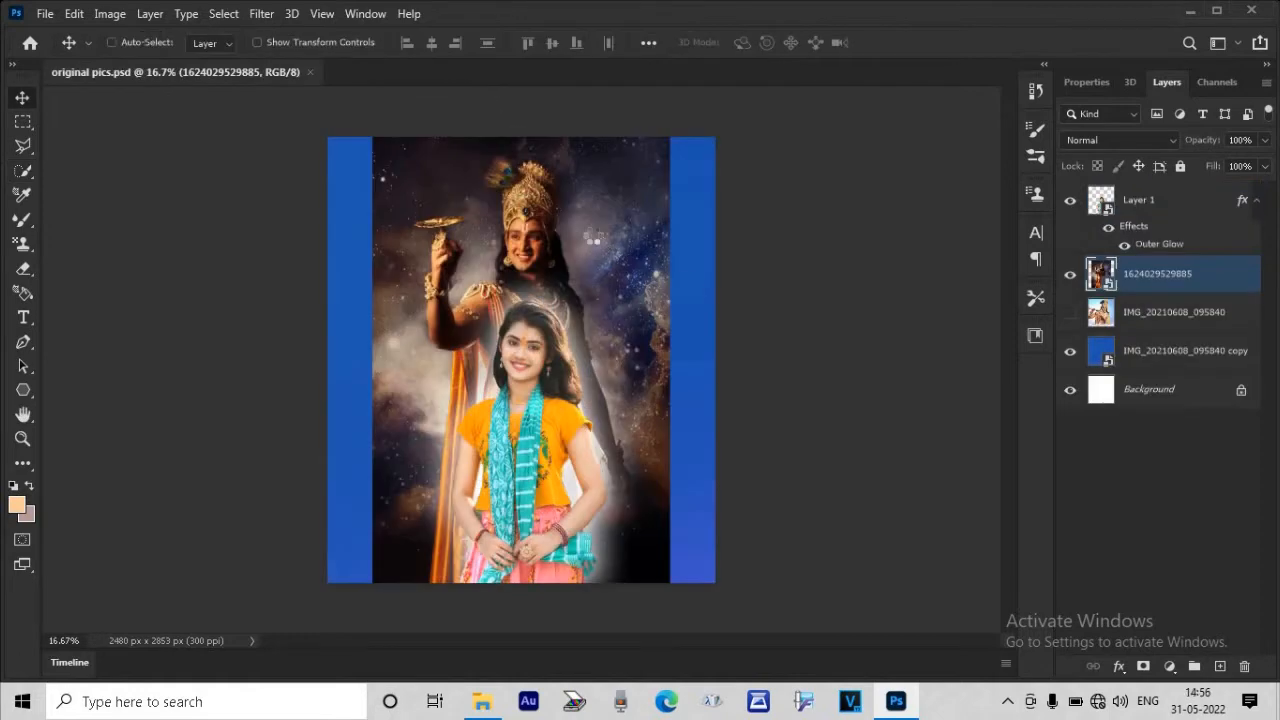
{"action": "key", "text": "ctrl+t"}
{"action": "left_click_drag", "start_coordinate": [669, 363], "coordinate": [716, 362]}
{"action": "left_click_drag", "start_coordinate": [371, 360], "coordinate": [320, 363]}
{"action": "left_click_drag", "start_coordinate": [597, 276], "coordinate": [594, 330]}
{"action": "key", "text": "Return"}
{"action": "left_click", "coordinate": [526, 421]}
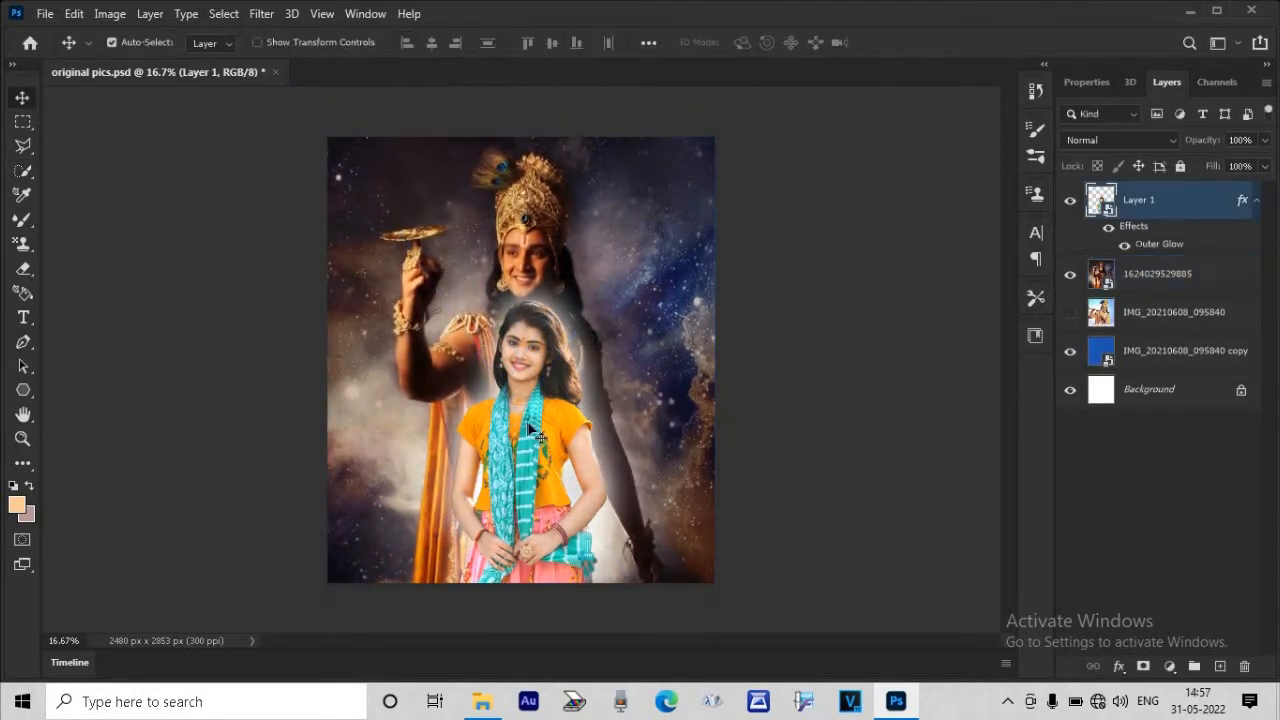
{"action": "left_click", "coordinate": [1070, 201]}
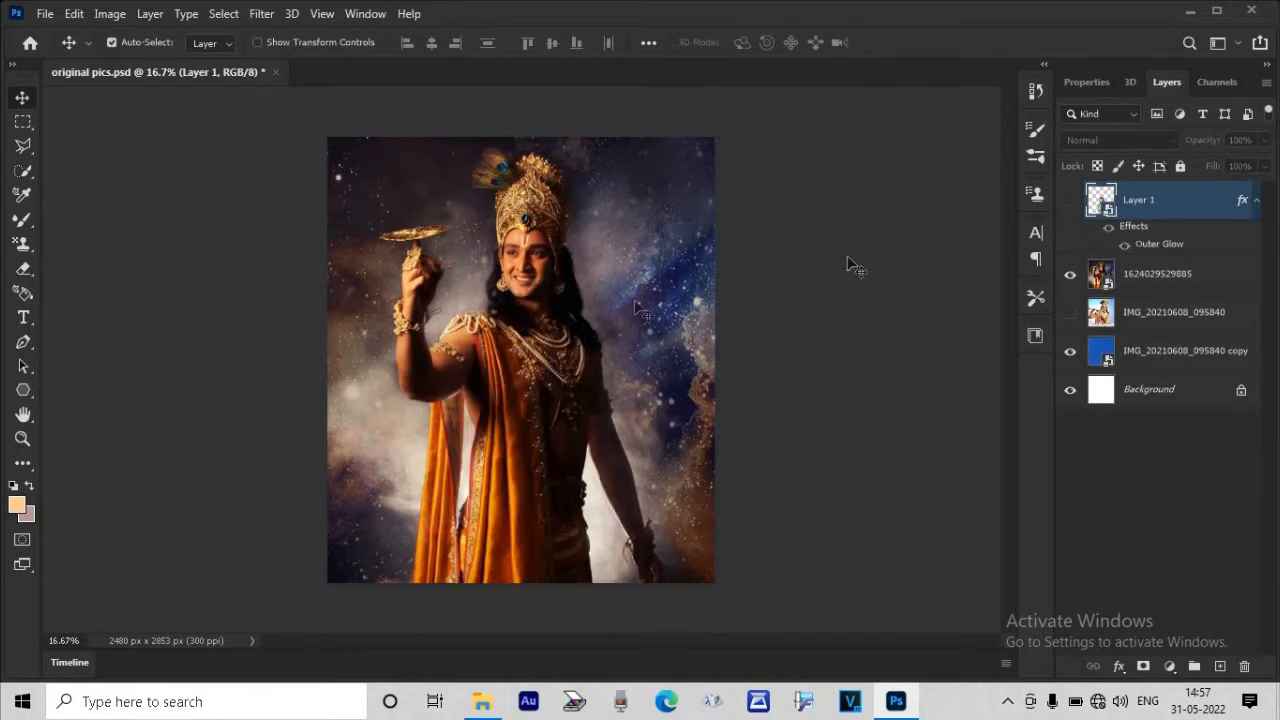
{"action": "left_click", "coordinate": [1071, 275]}
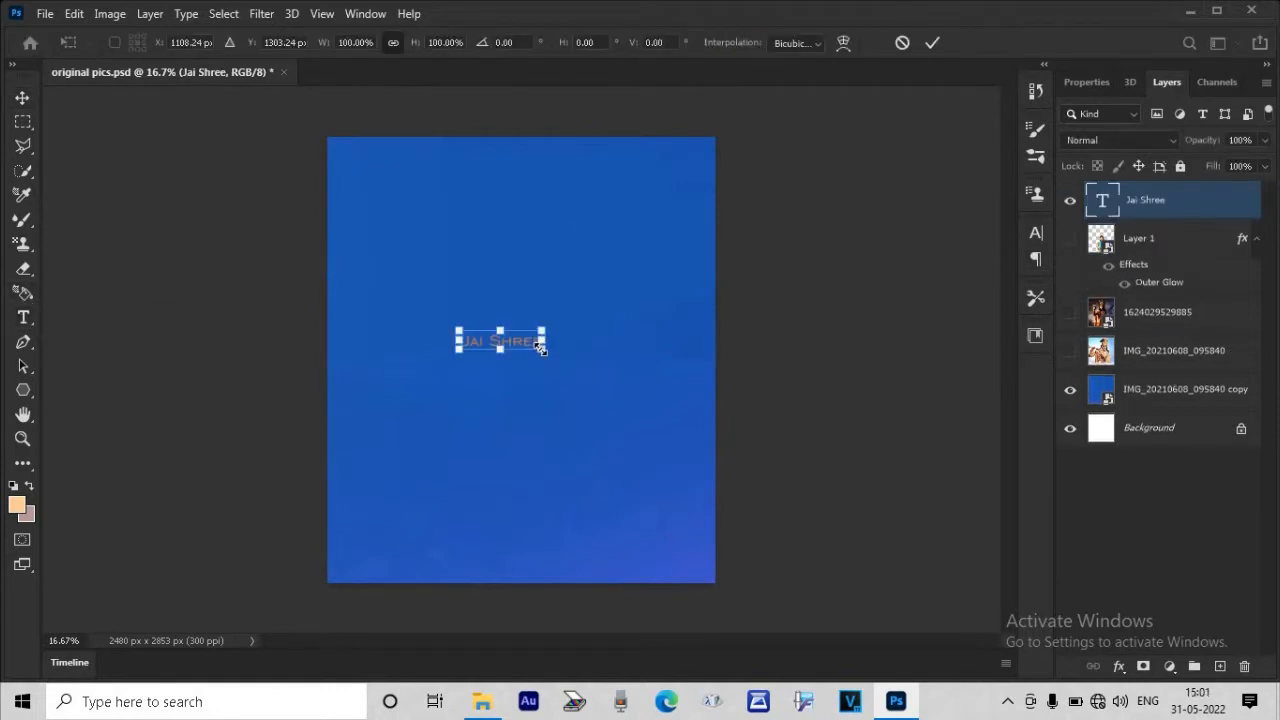
- Enlarge the Jai Shree text to about 387%, skew it vertically so it rises about 7° to the right, and nudge it down-left
{"action": "left_click_drag", "start_coordinate": [541, 347], "coordinate": [690, 400]}
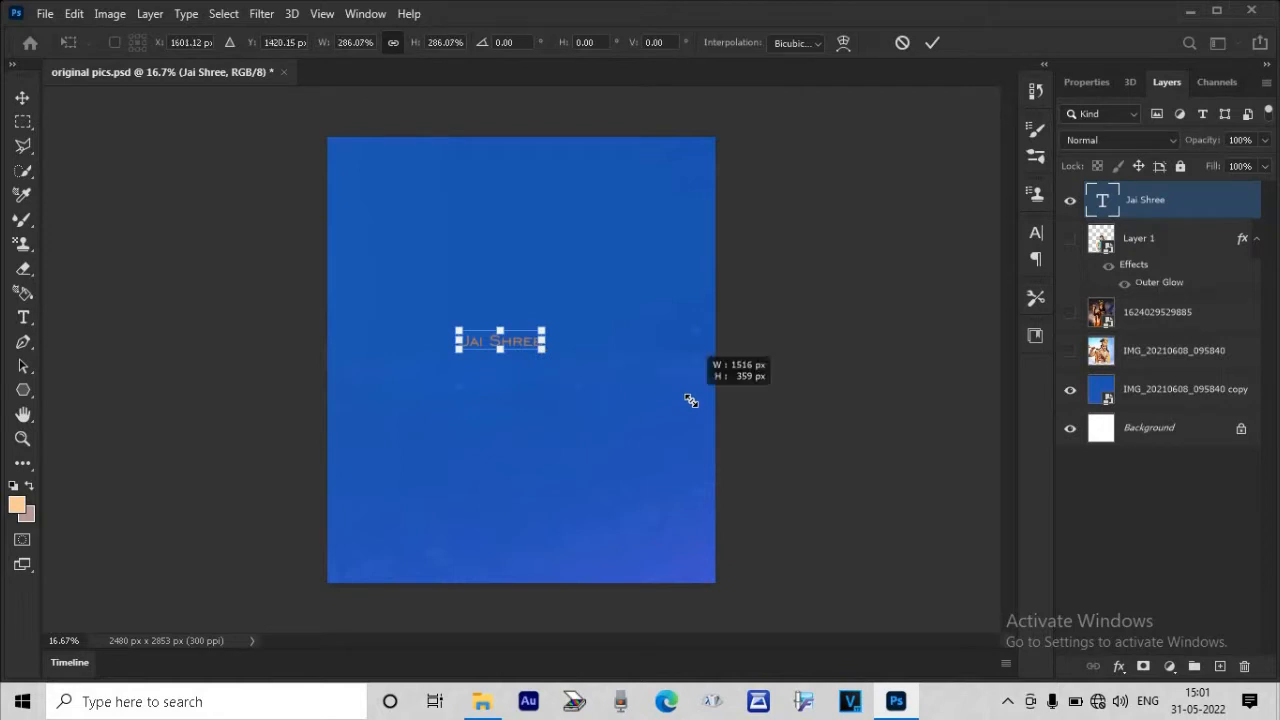
{"action": "left_click_drag", "start_coordinate": [457, 358], "coordinate": [376, 365]}
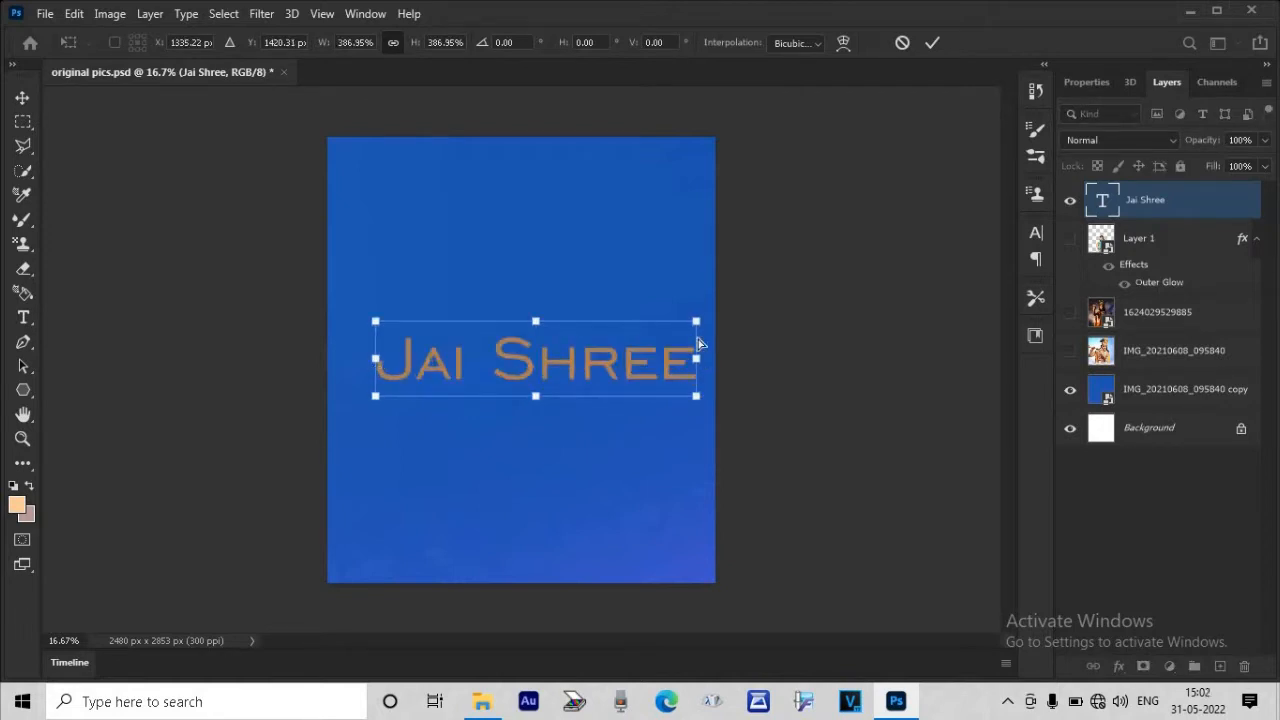
{"action": "left_click_drag", "start_coordinate": [696, 356], "coordinate": [699, 327]}
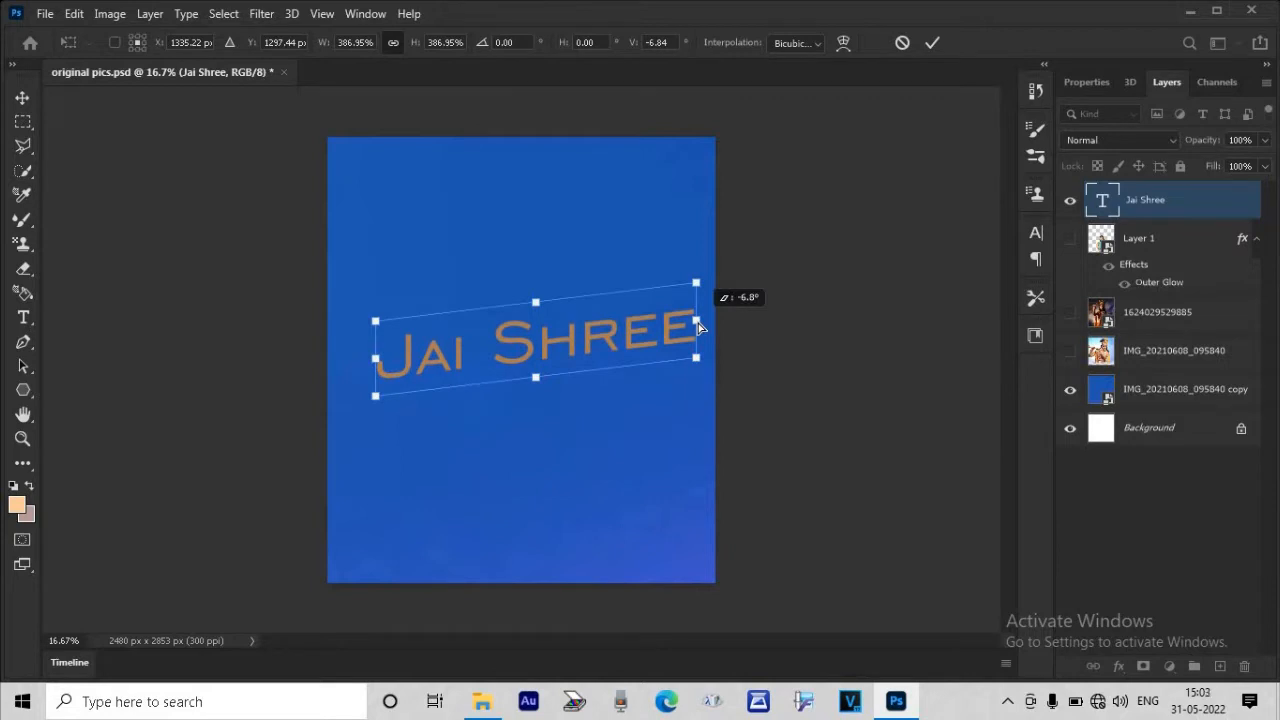
{"action": "key", "text": "Return"}
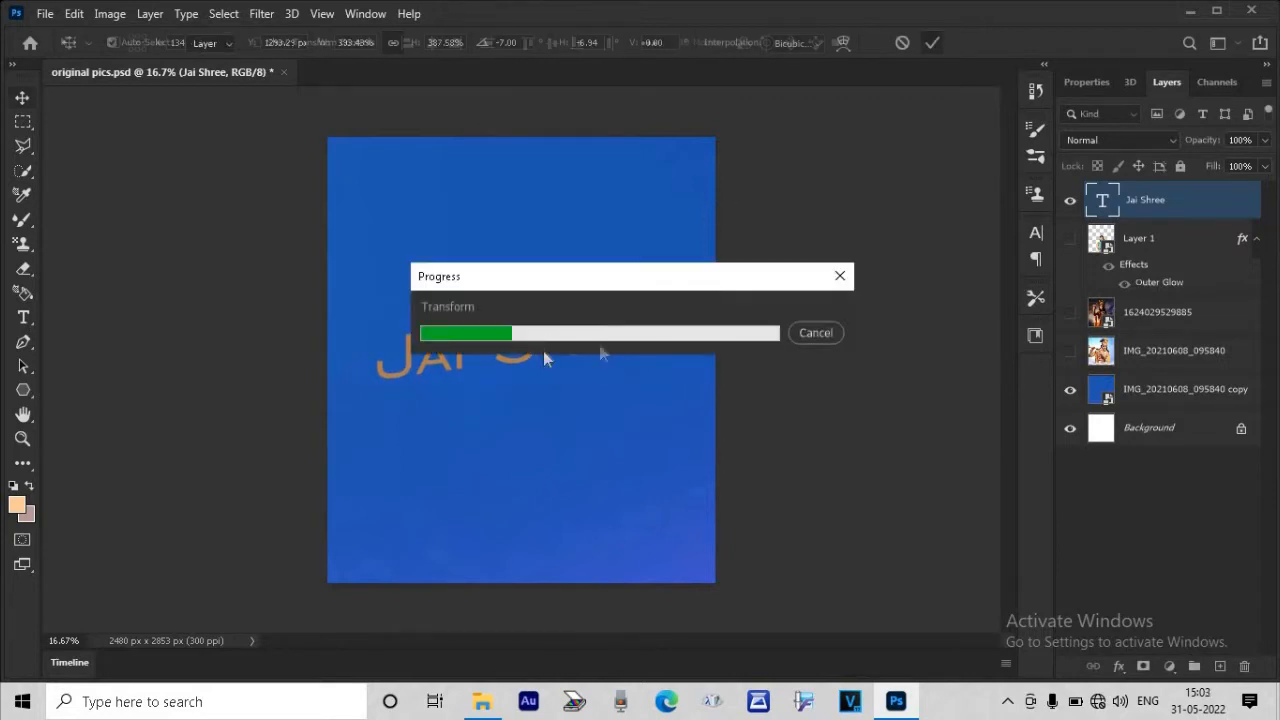
{"action": "left_click_drag", "start_coordinate": [628, 348], "coordinate": [589, 370]}
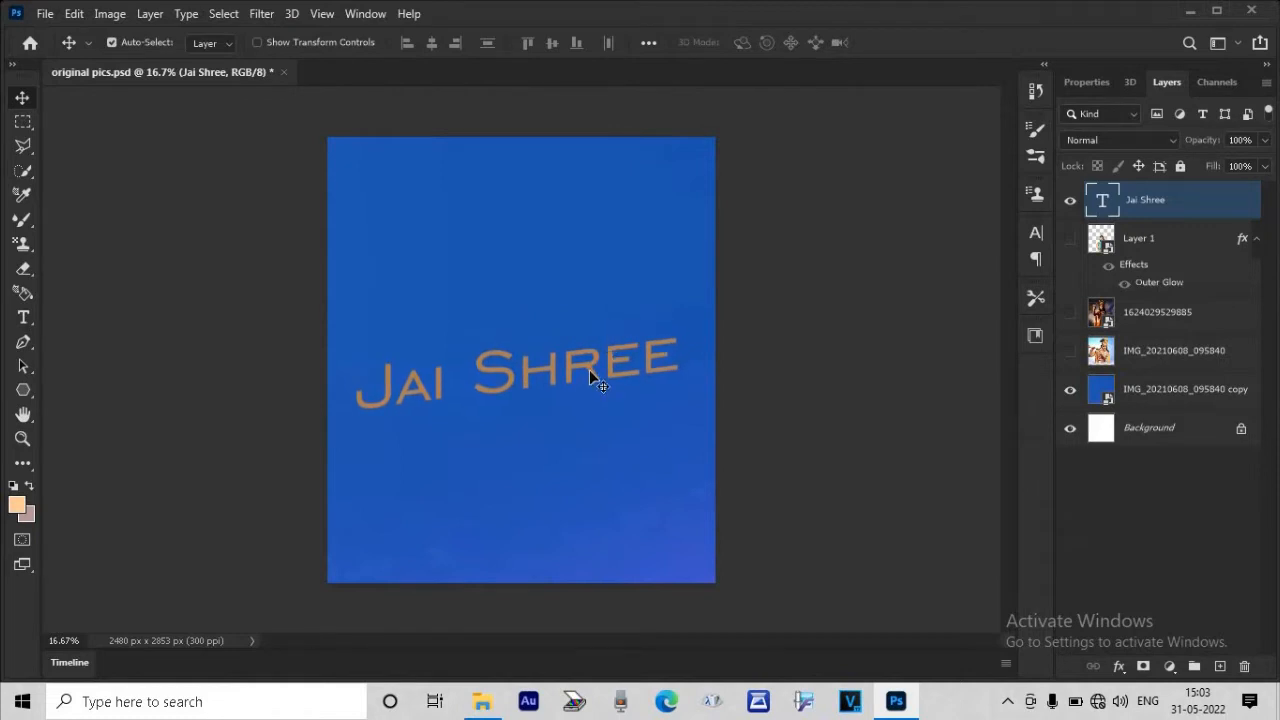
- Duplicate the slanted Jai Shree text directly below the original and replace the copy's wording with "KRISHNA"
{"action": "left_click_drag", "start_coordinate": [589, 370], "coordinate": [588, 414]}
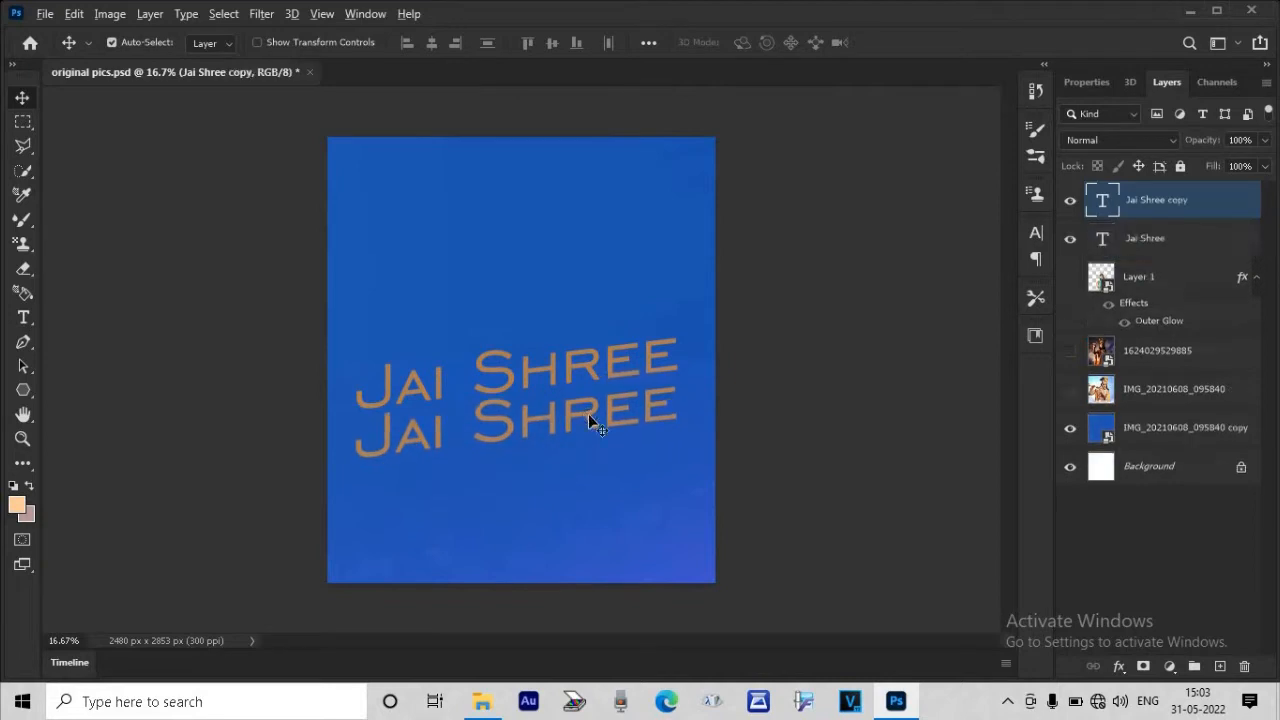
{"action": "left_click", "coordinate": [25, 318]}
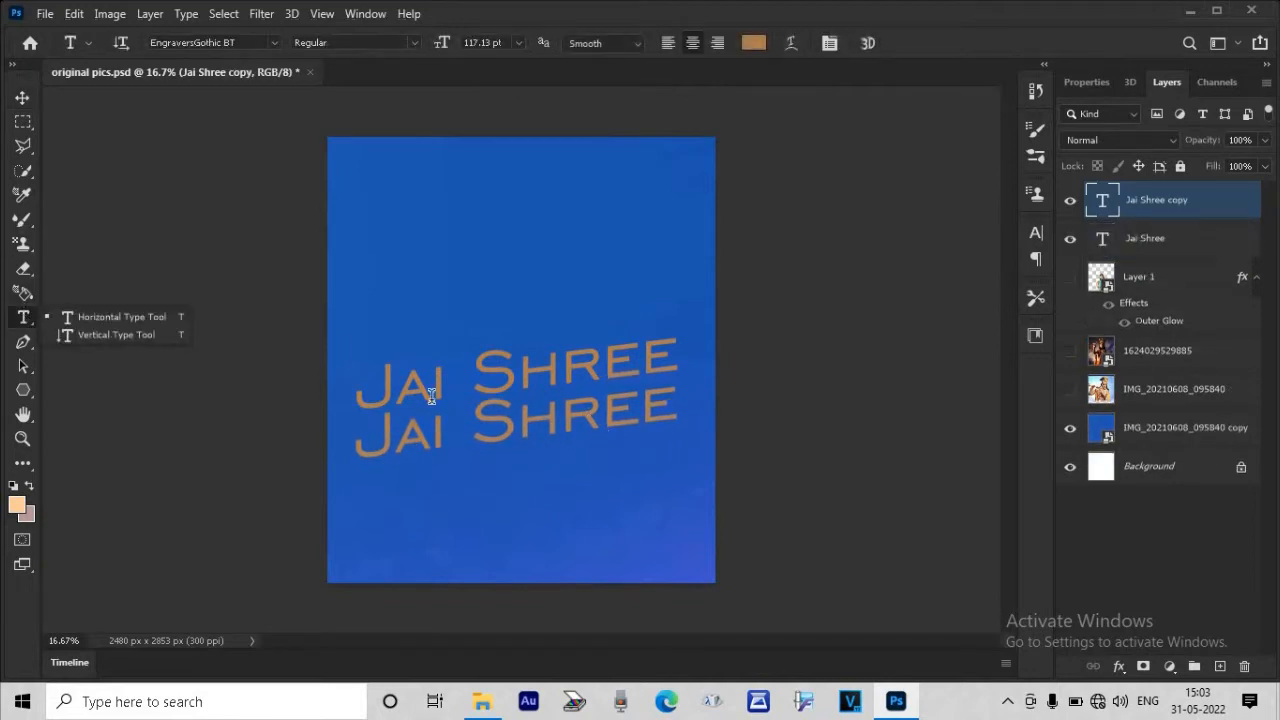
{"action": "left_click", "coordinate": [521, 428]}
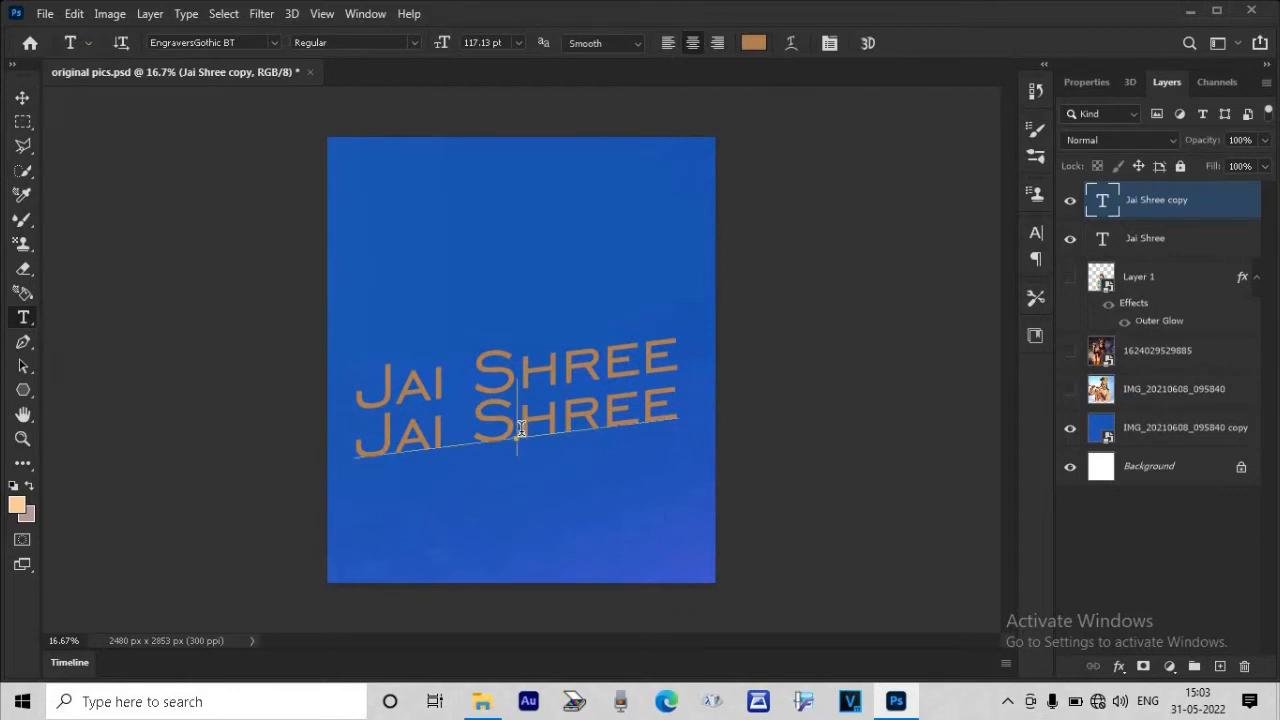
{"action": "key", "text": "ctrl+a"}
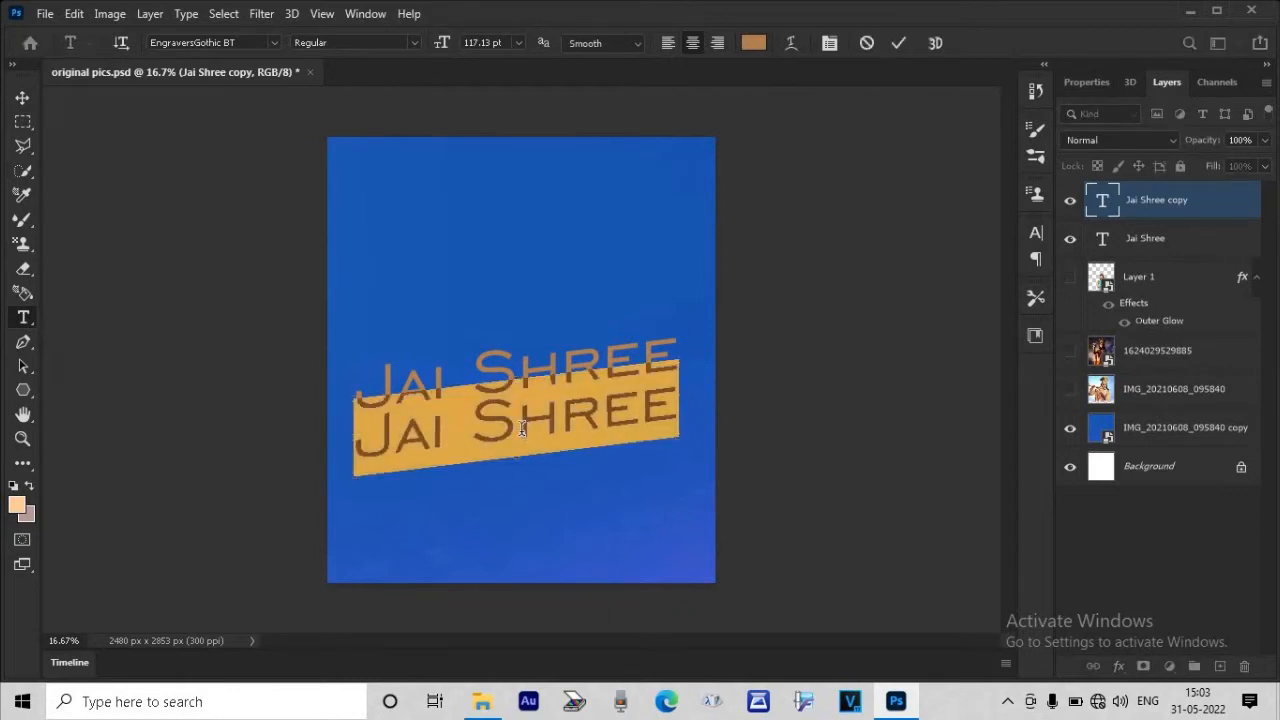
{"action": "type", "text": "KRISHN"}
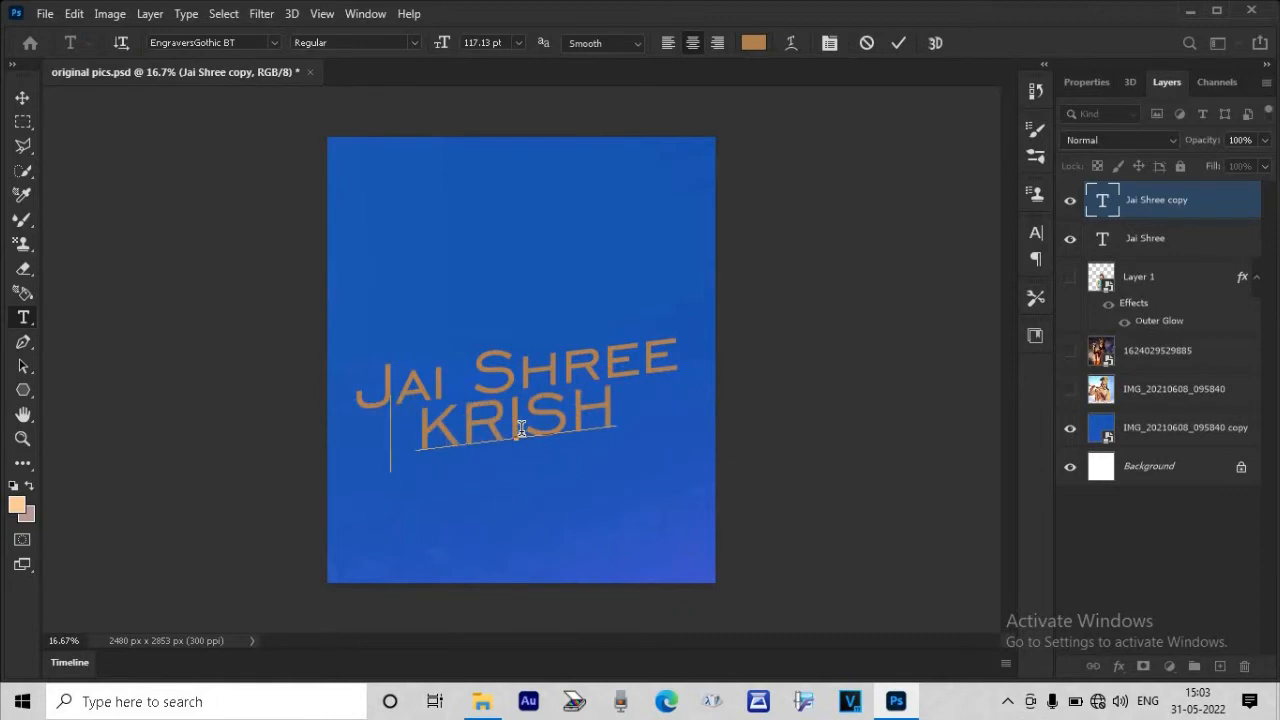
{"action": "type", "text": "A"}
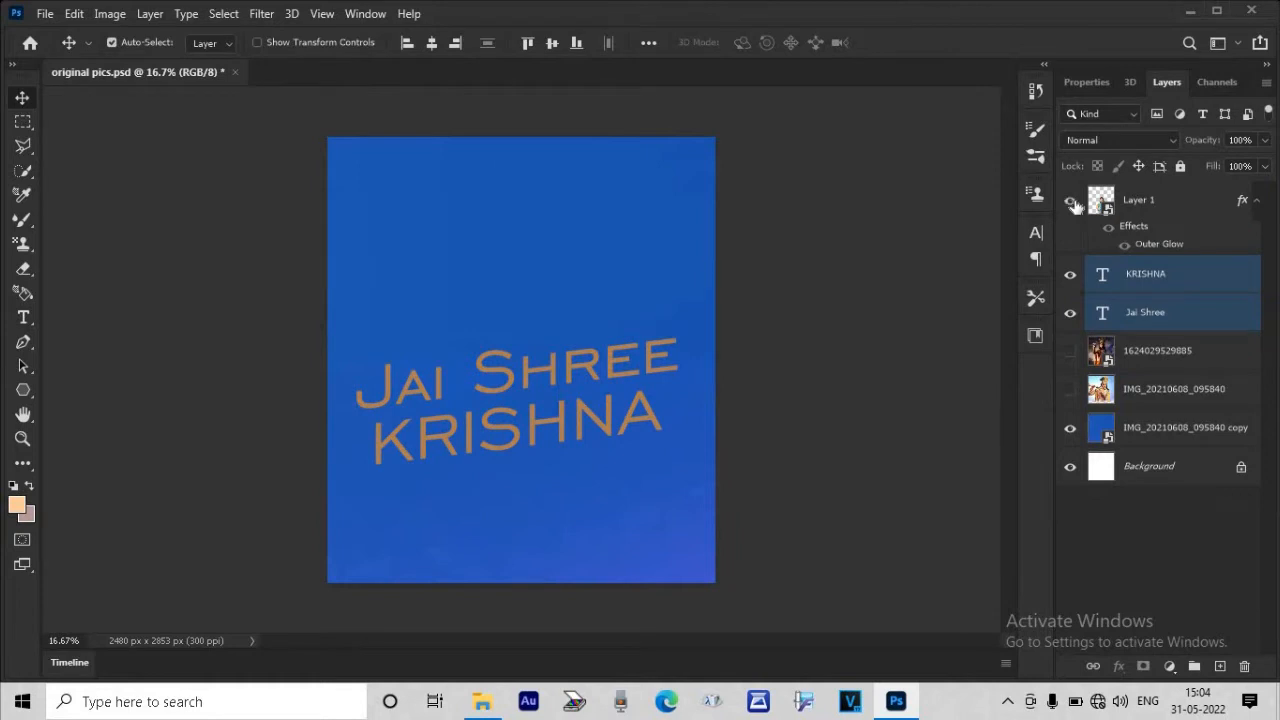
{"action": "left_click", "coordinate": [1071, 202]}
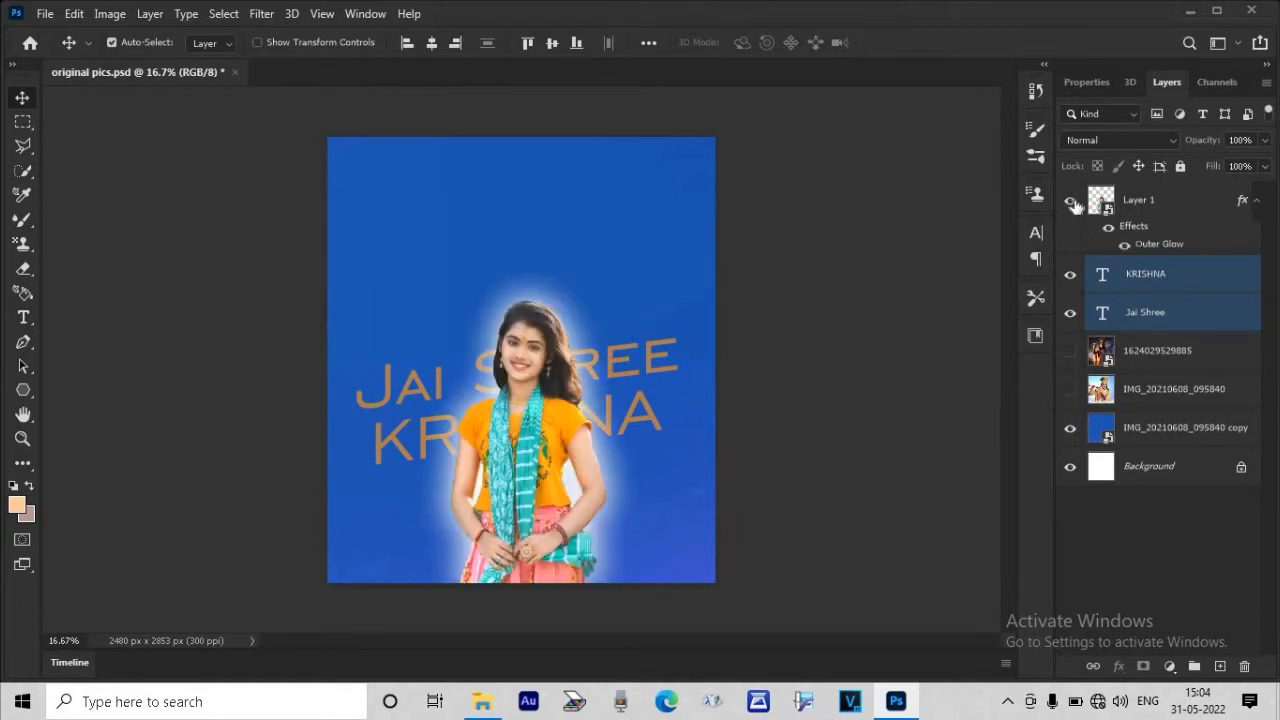
{"action": "left_click", "coordinate": [1071, 390]}
{"action": "left_click", "coordinate": [1071, 351]}
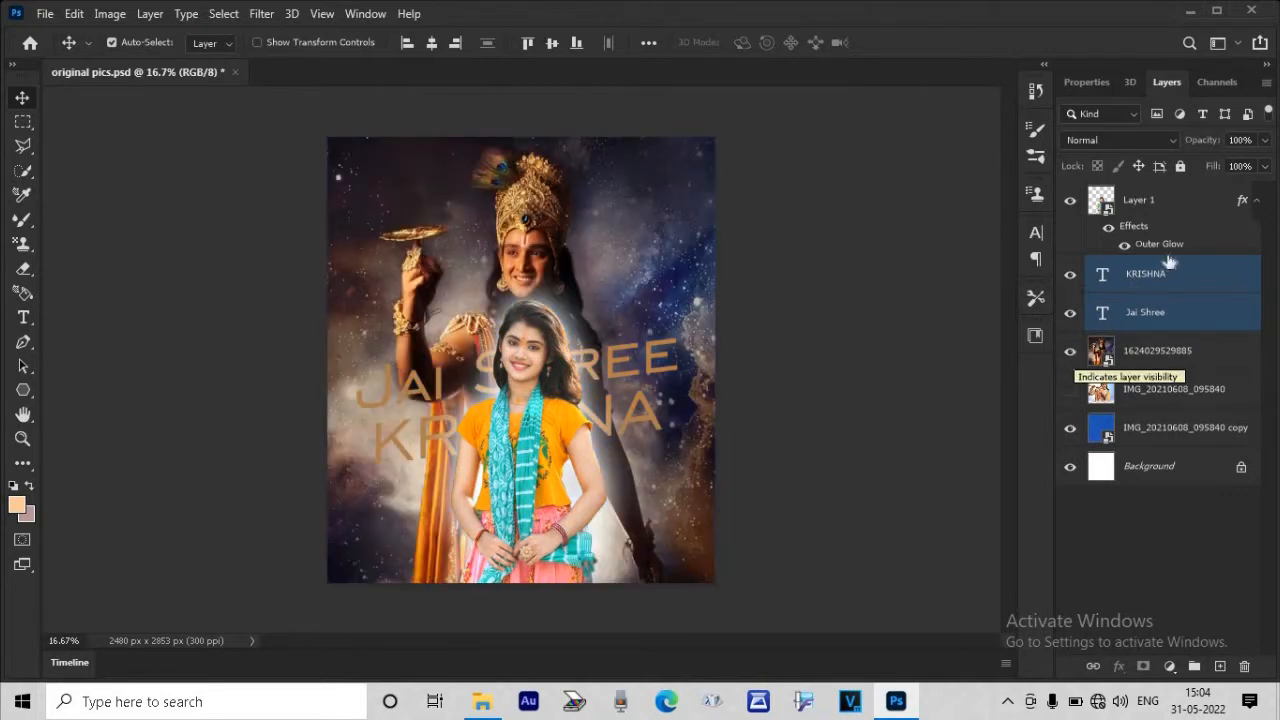
- Add a Stroke layer style to the KRISHNA text layer and set its color to white (ffffff)
{"action": "left_click", "coordinate": [1182, 277]}
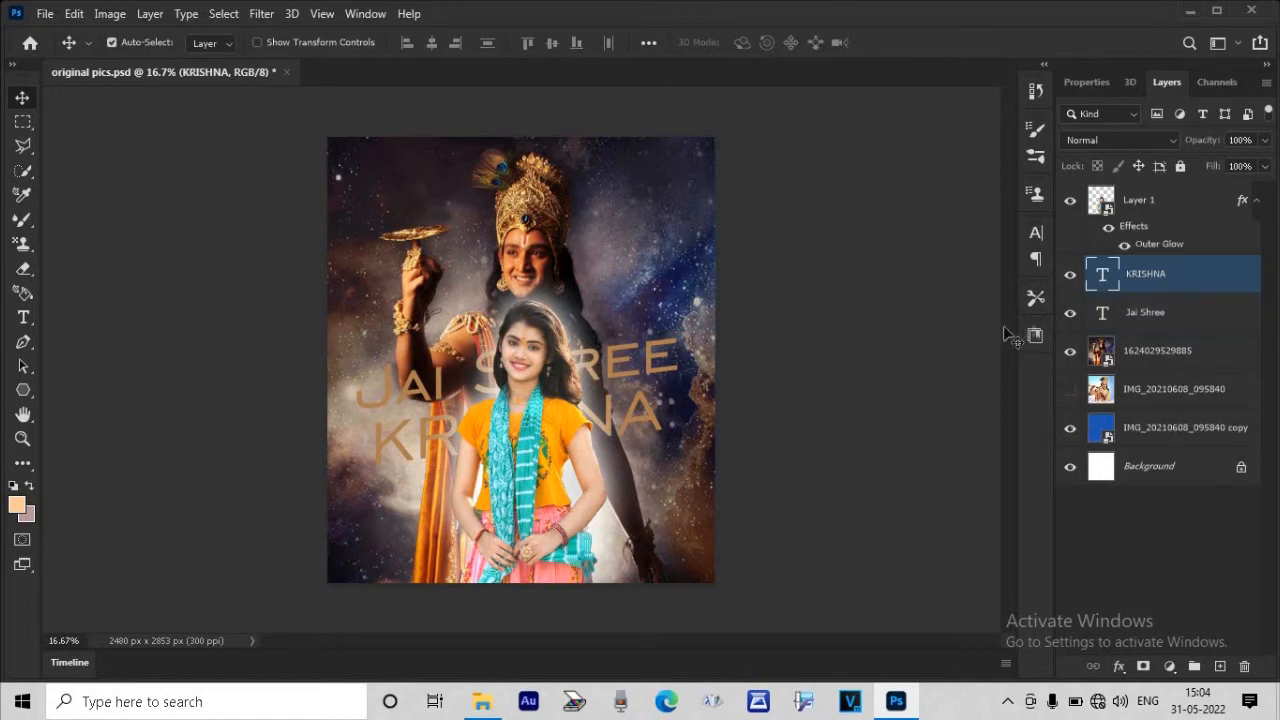
{"action": "right_click", "coordinate": [1141, 272]}
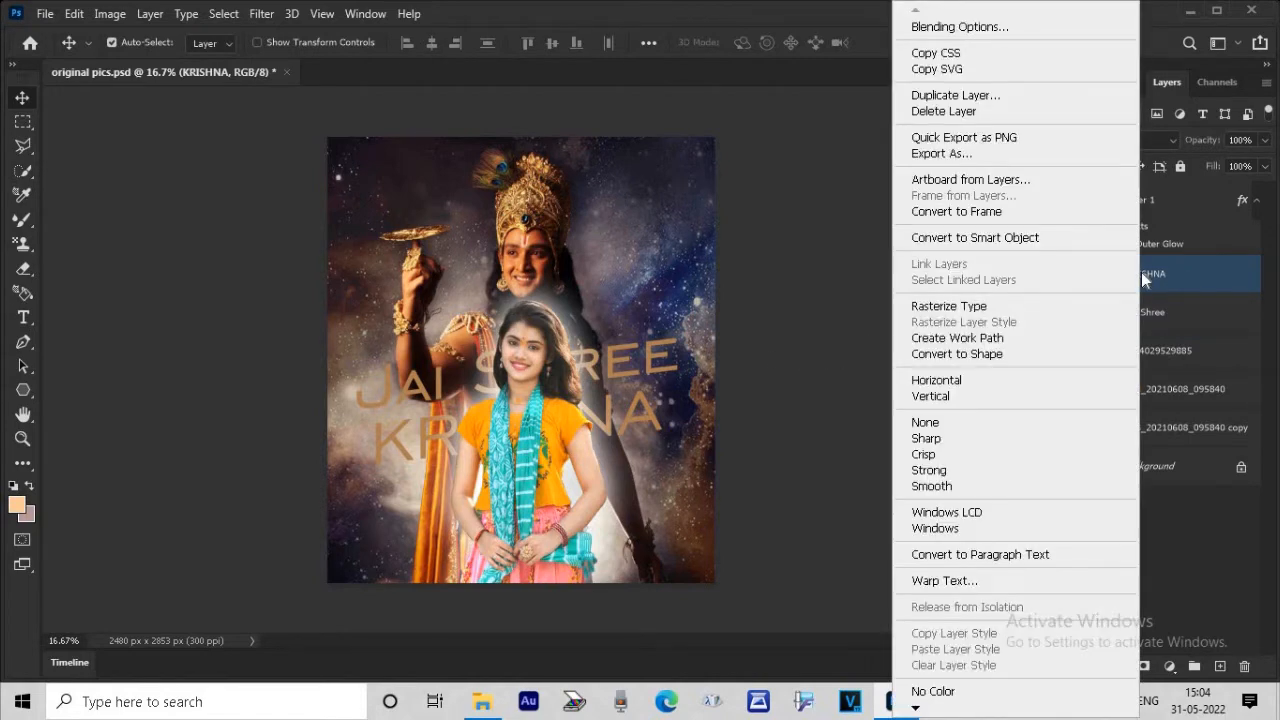
{"action": "left_click", "coordinate": [968, 20]}
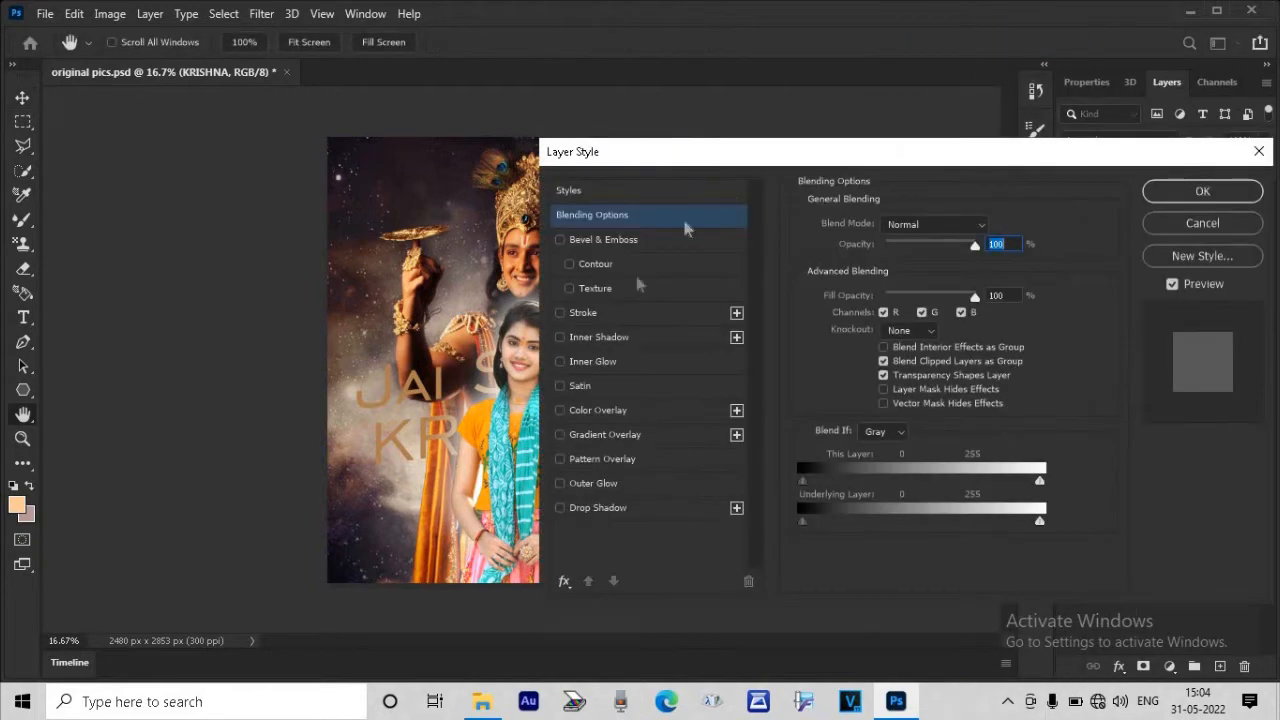
{"action": "left_click", "coordinate": [562, 315]}
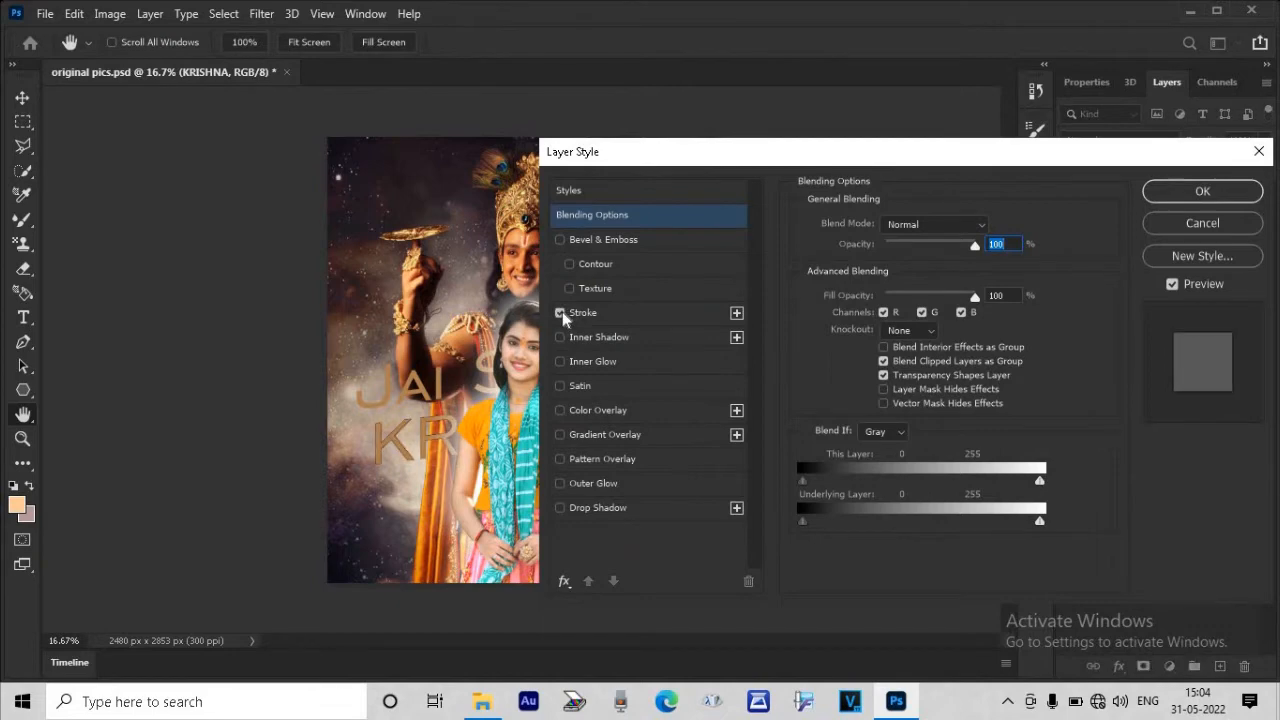
{"action": "left_click", "coordinate": [618, 317]}
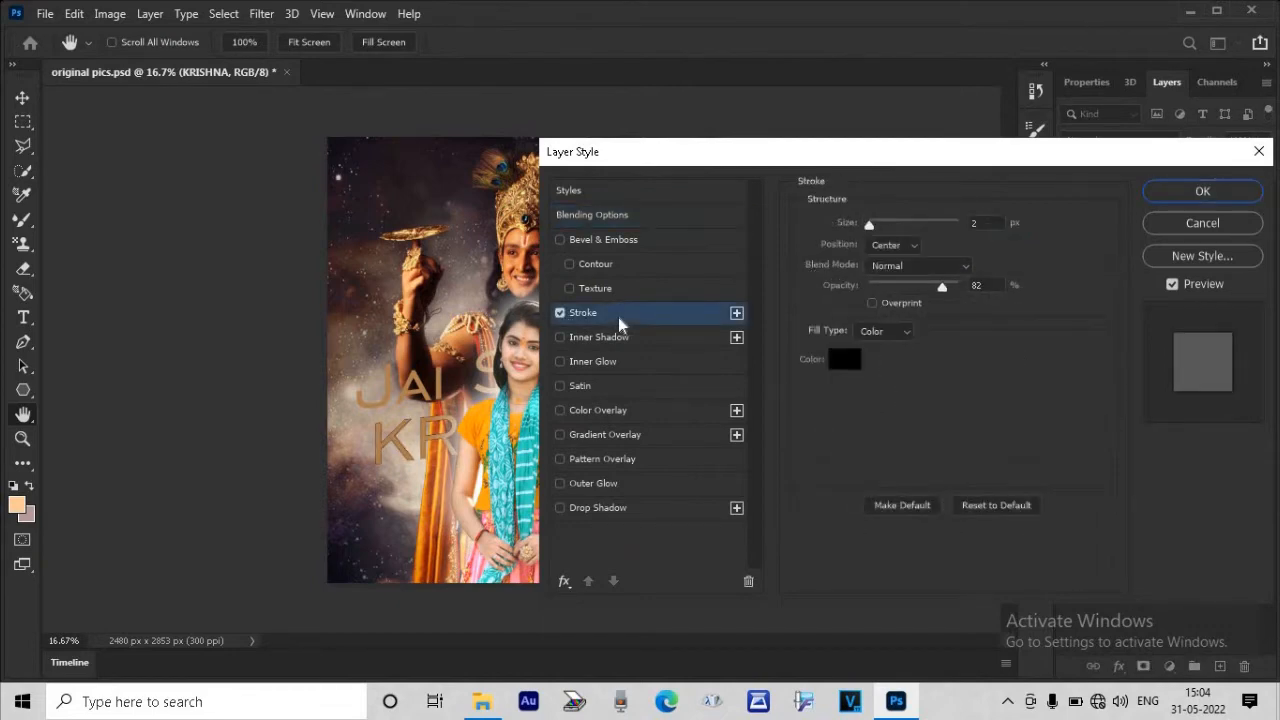
{"action": "left_click", "coordinate": [844, 359]}
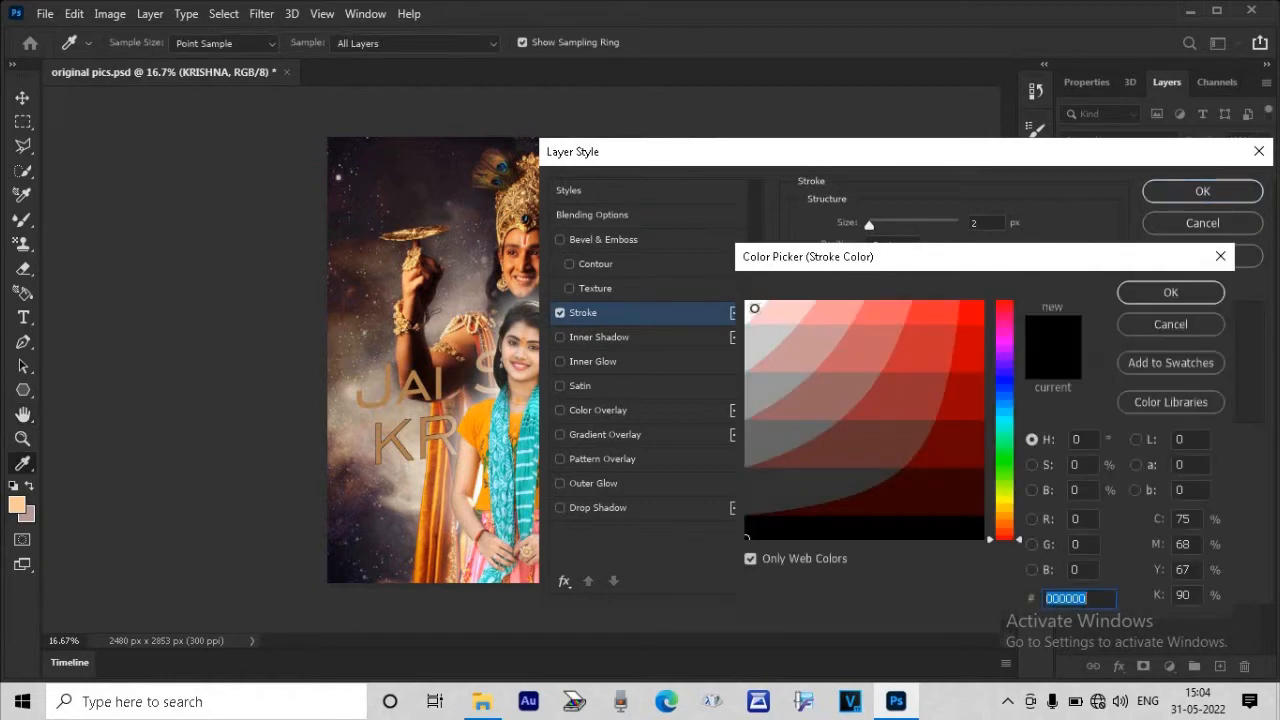
{"action": "left_click", "coordinate": [754, 308]}
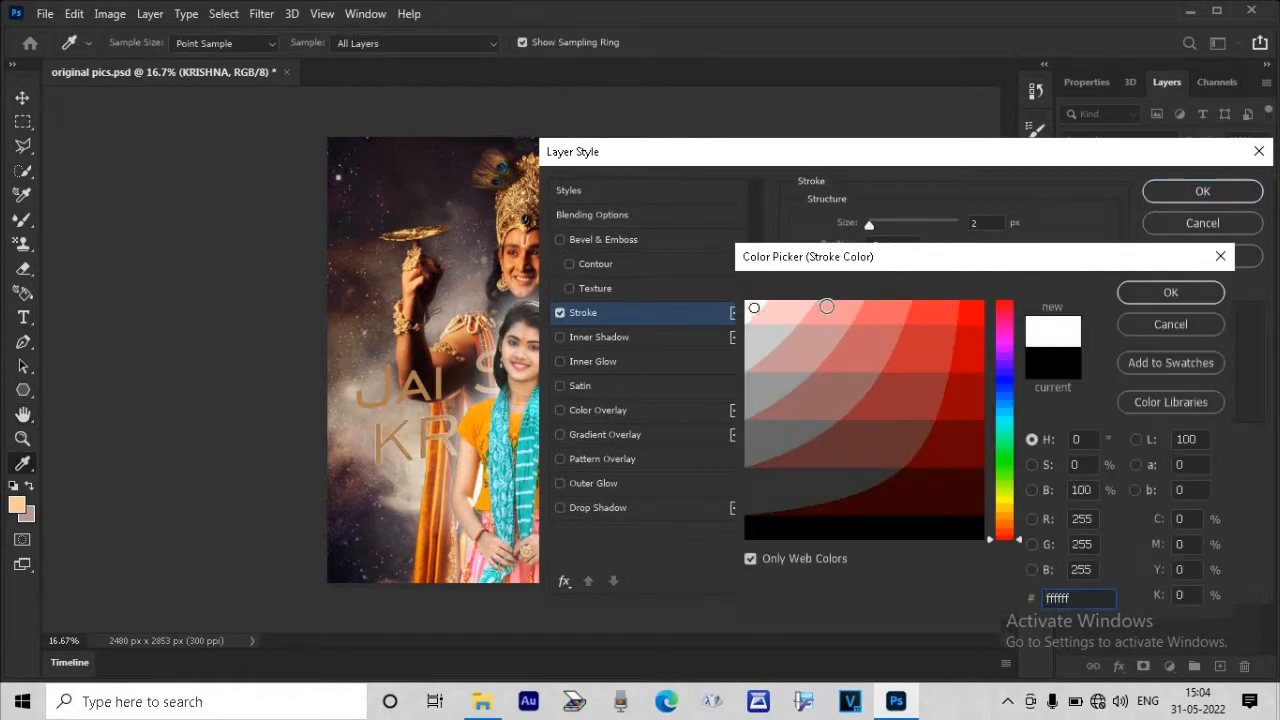
{"action": "left_click", "coordinate": [1153, 285]}
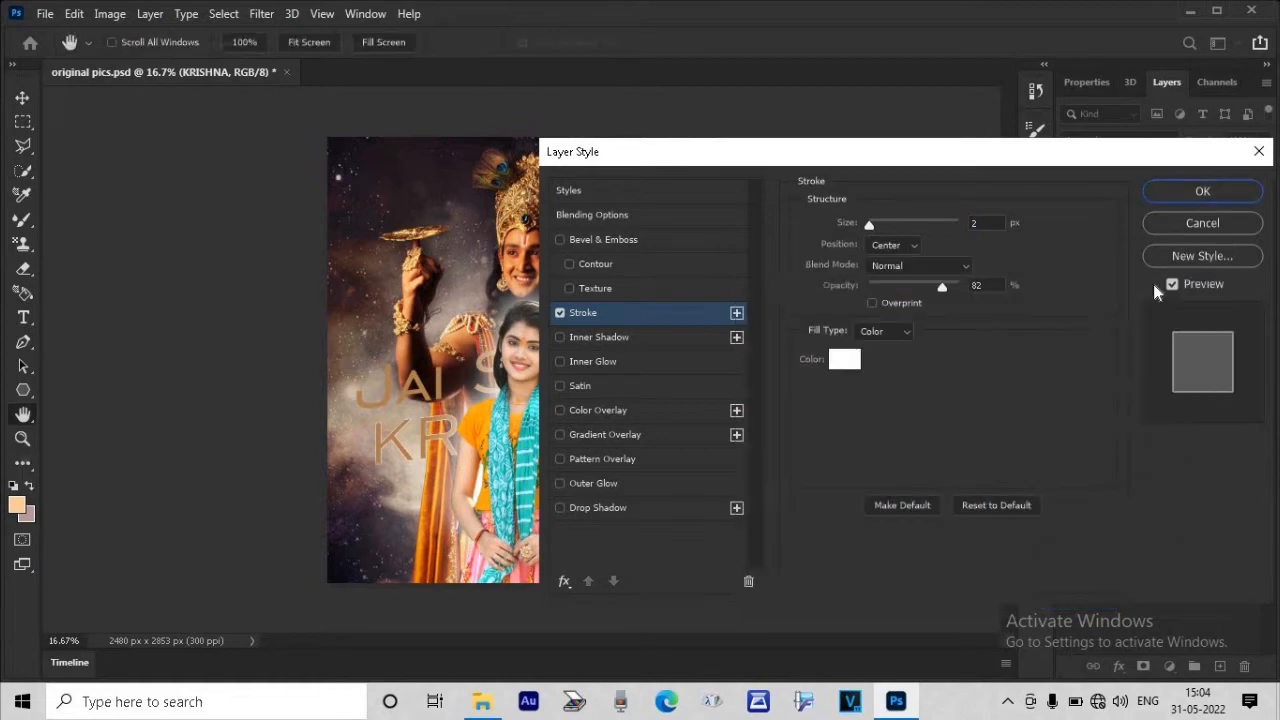
- Set the KRISHNA stroke's position to Outside and its size to 3 px
{"action": "left_click", "coordinate": [990, 223]}
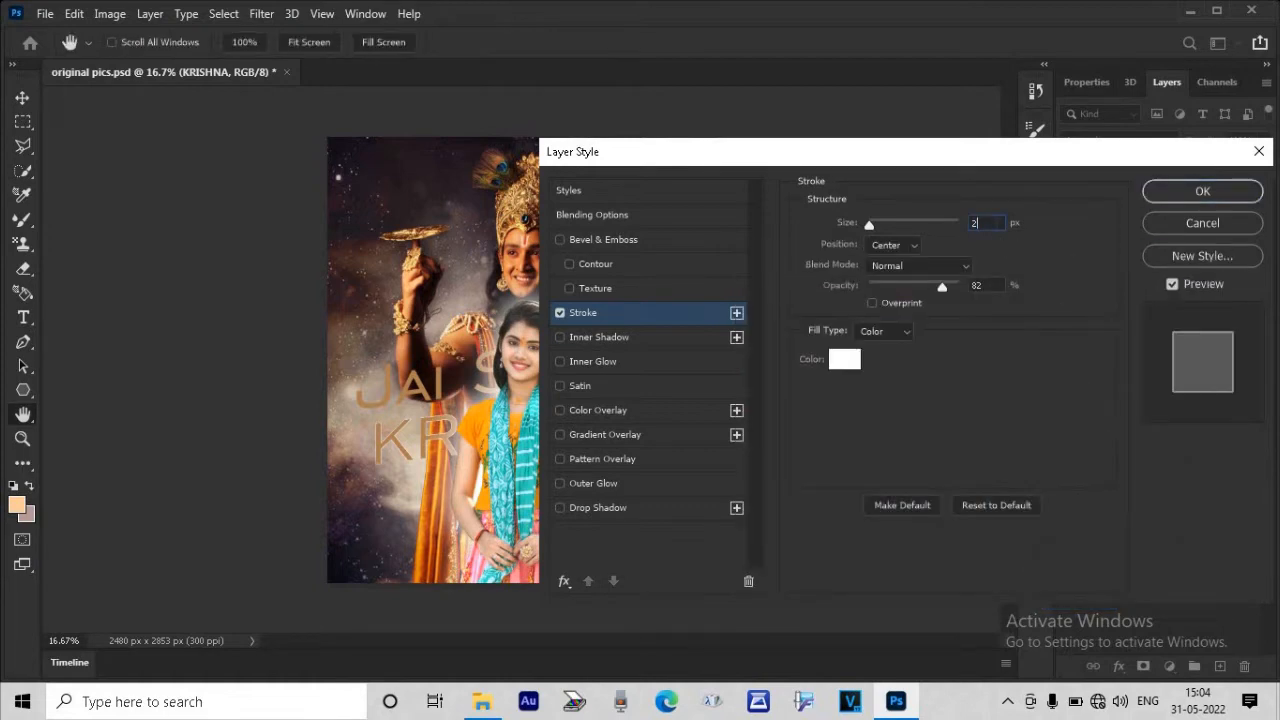
{"action": "key", "text": "Up"}
{"action": "key", "text": "Up"}
{"action": "key", "text": "Down"}
{"action": "left_click", "coordinate": [905, 246]}
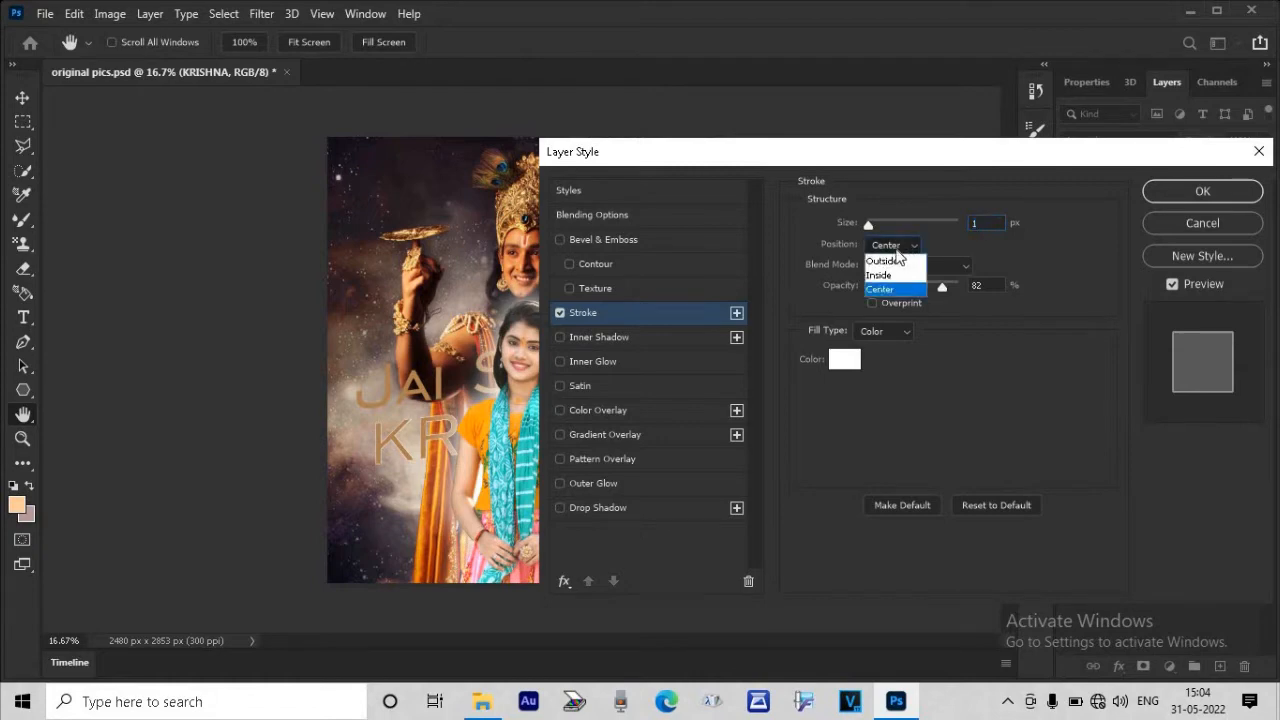
{"action": "left_click", "coordinate": [890, 256]}
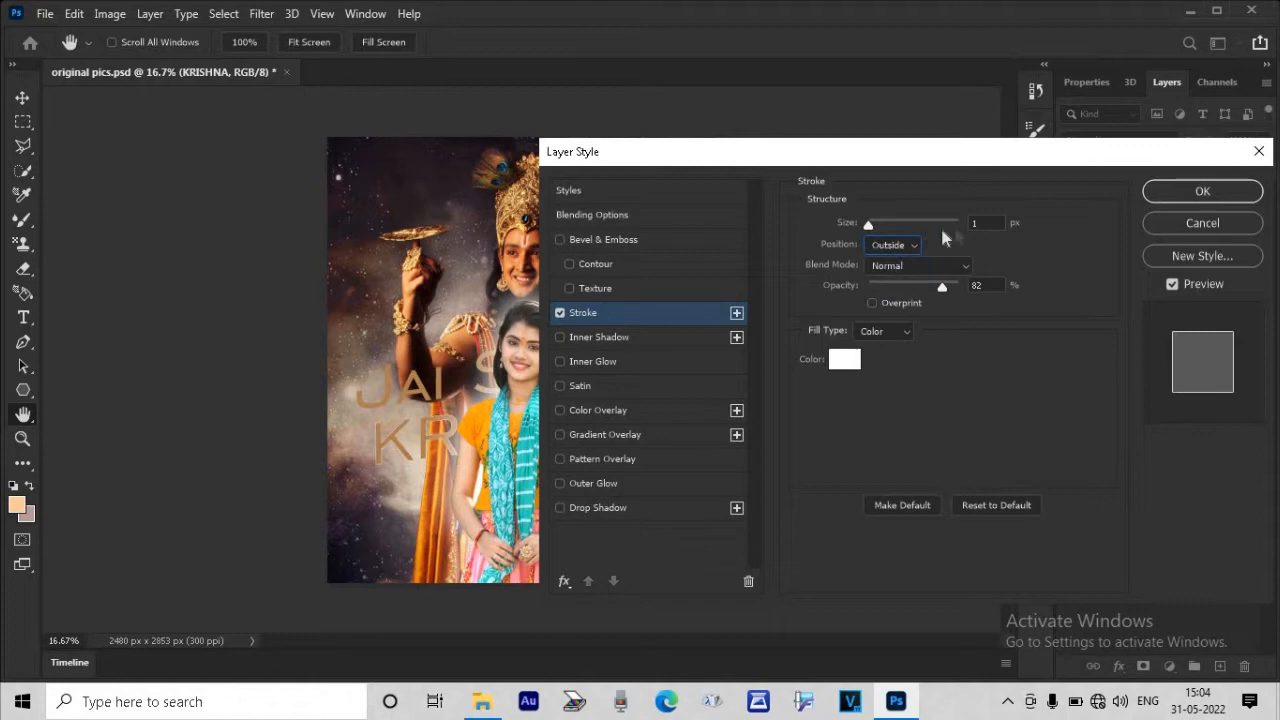
{"action": "key", "text": "Up"}
{"action": "key", "text": "Up"}
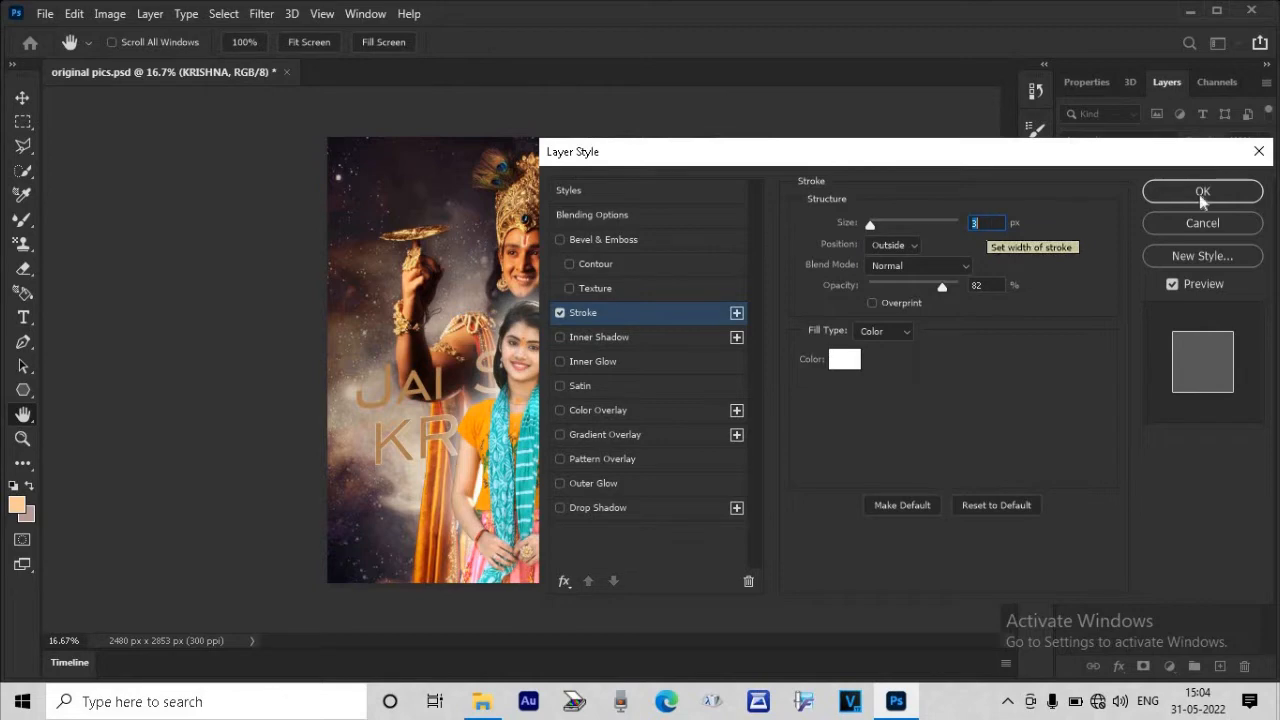
- Enable Outer Glow on the KRISHNA text, apply the layer style, and copy its effects to the Jai Shree layer
{"action": "left_click", "coordinate": [563, 481]}
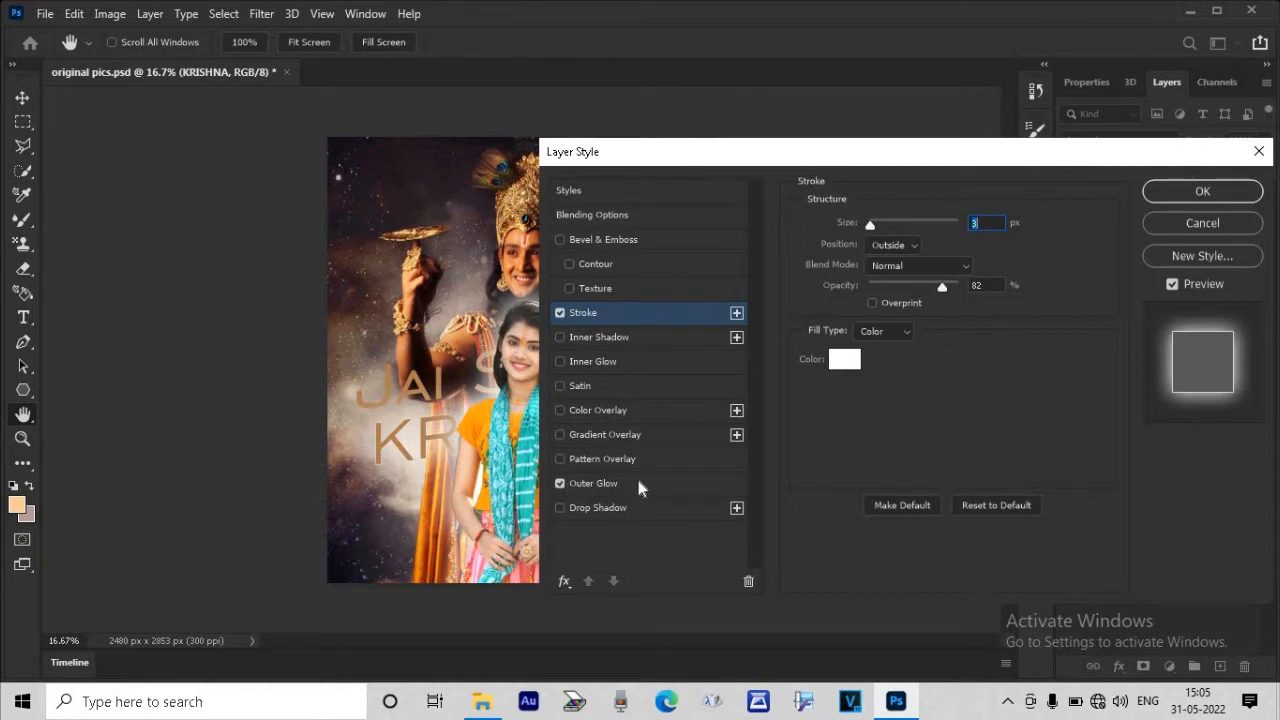
{"action": "left_click", "coordinate": [638, 482]}
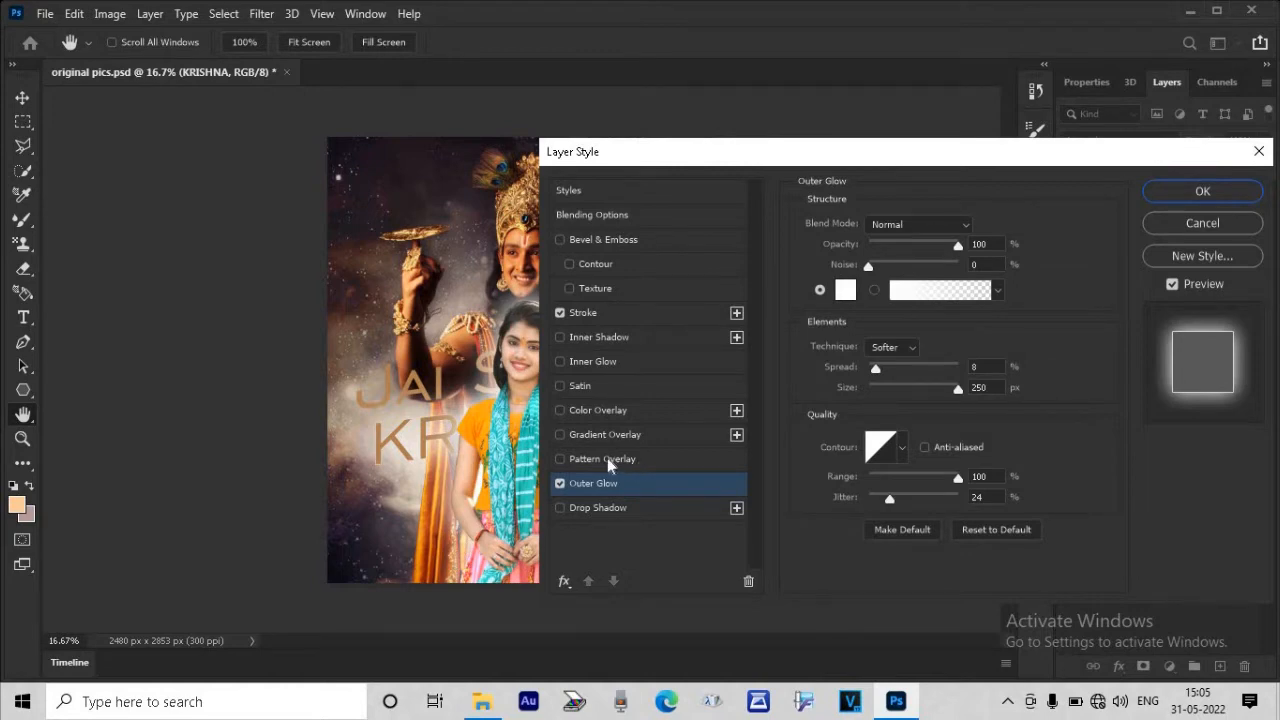
{"action": "left_click", "coordinate": [1176, 195]}
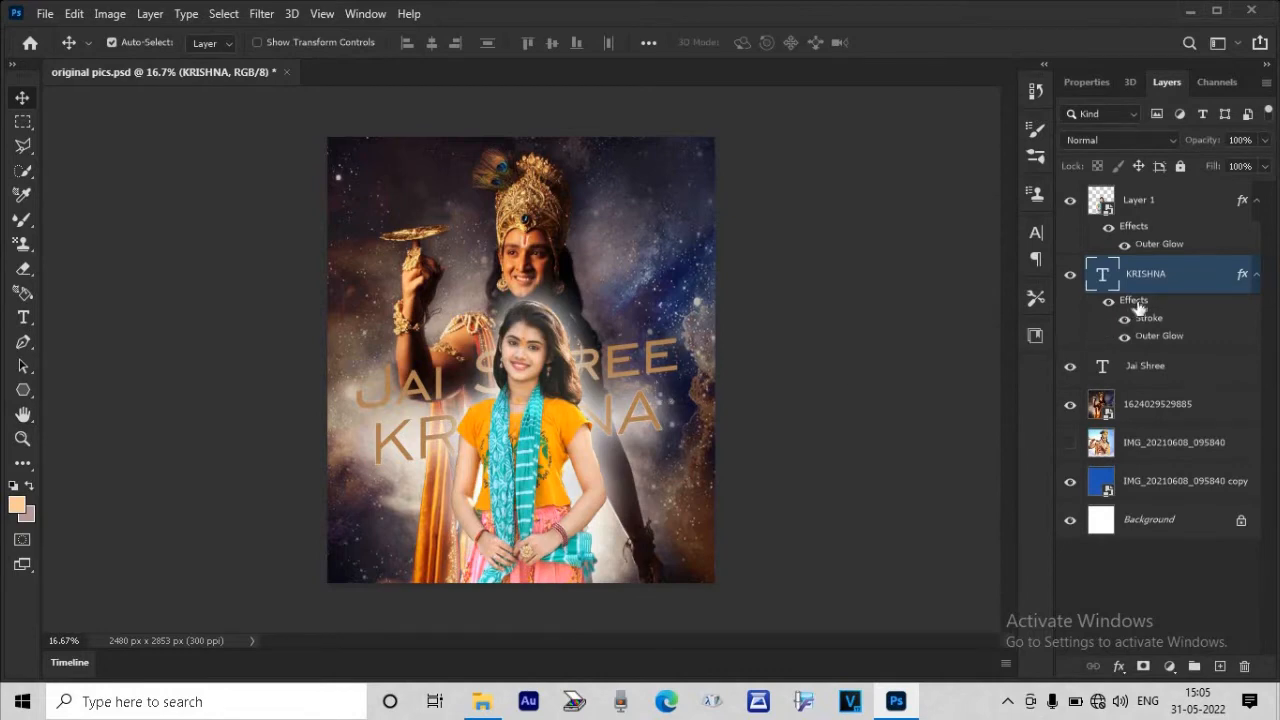
{"action": "mouse_move", "coordinate": [1137, 307]}
{"action": "left_mouse_down"}
{"action": "mouse_move", "coordinate": [1140, 226]}
{"action": "mouse_move", "coordinate": [1132, 373]}
{"action": "left_mouse_up"}
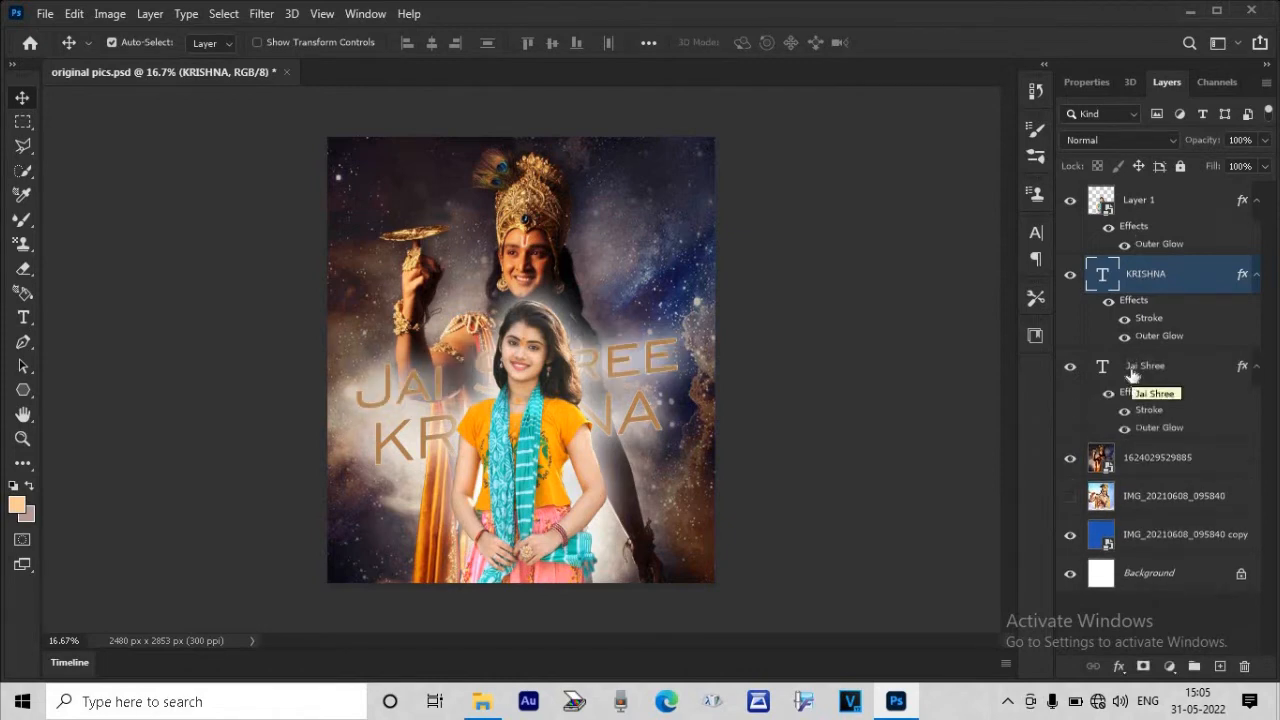
- Scale the woman on Layer 1 down to about 84.66% from the upper edge and shift her slightly left
{"action": "left_click", "coordinate": [528, 430]}
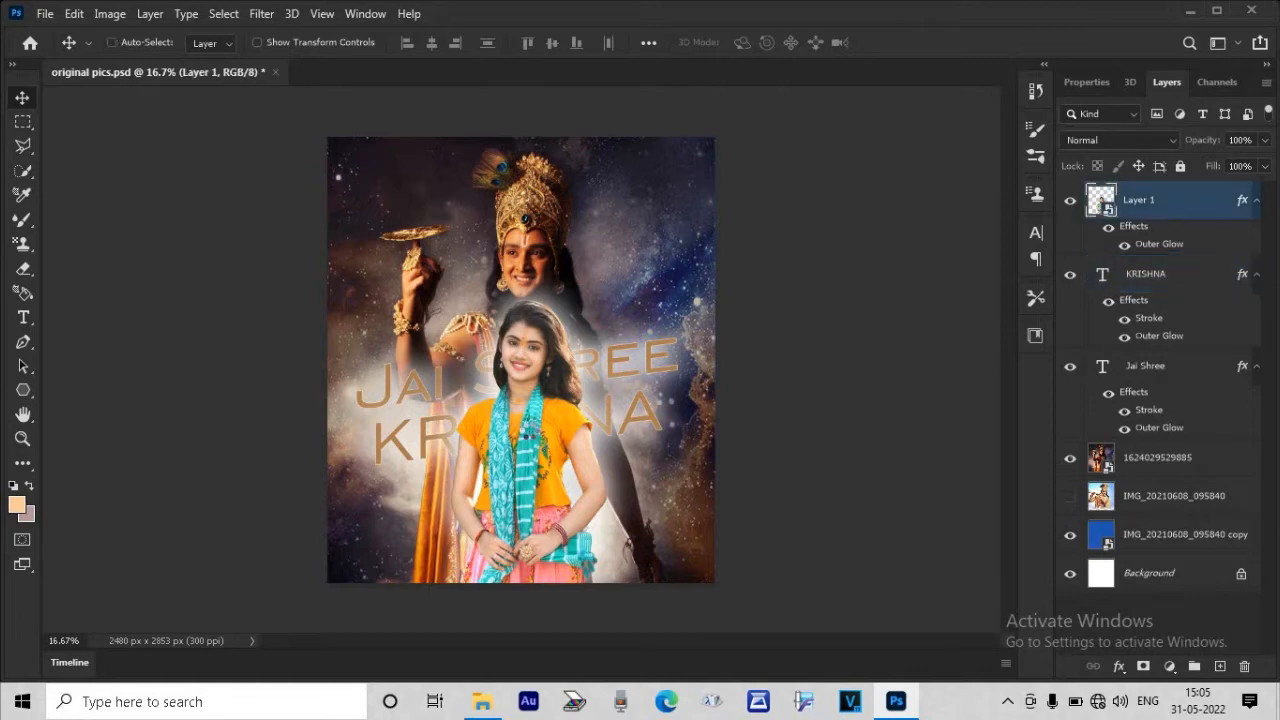
{"action": "key", "text": "ctrl+t"}
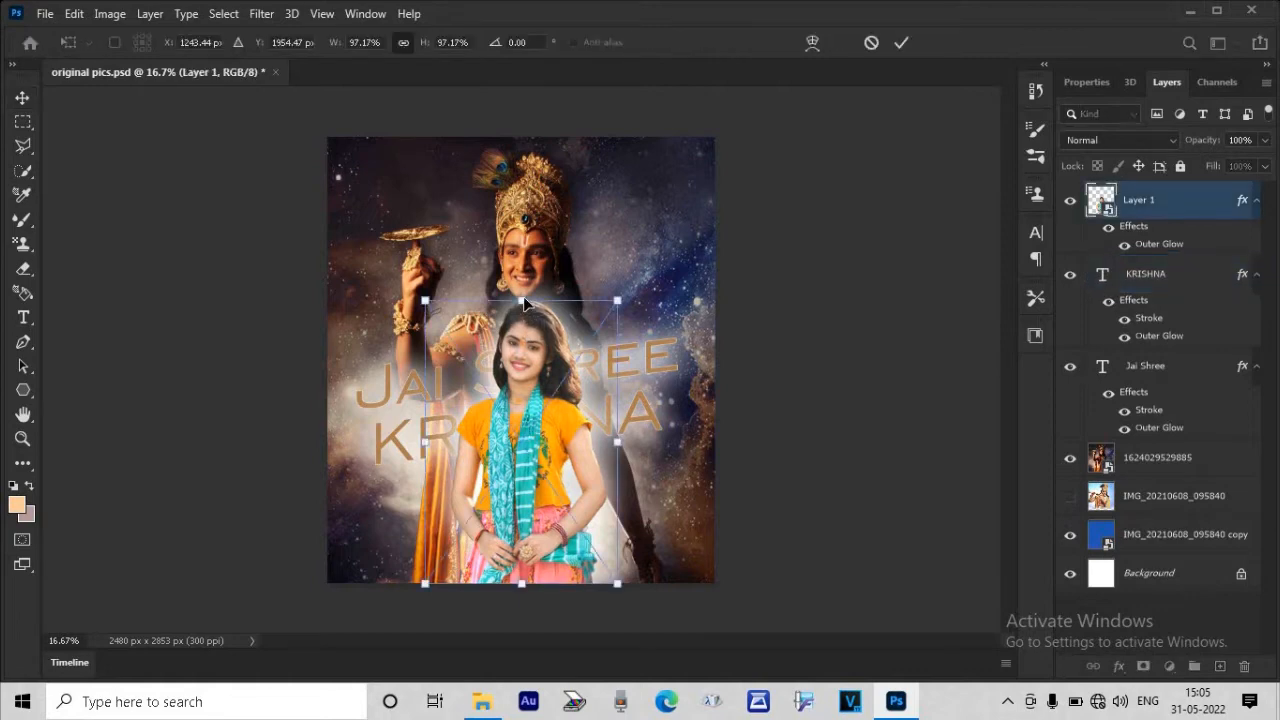
{"action": "left_click_drag", "start_coordinate": [521, 298], "coordinate": [521, 334]}
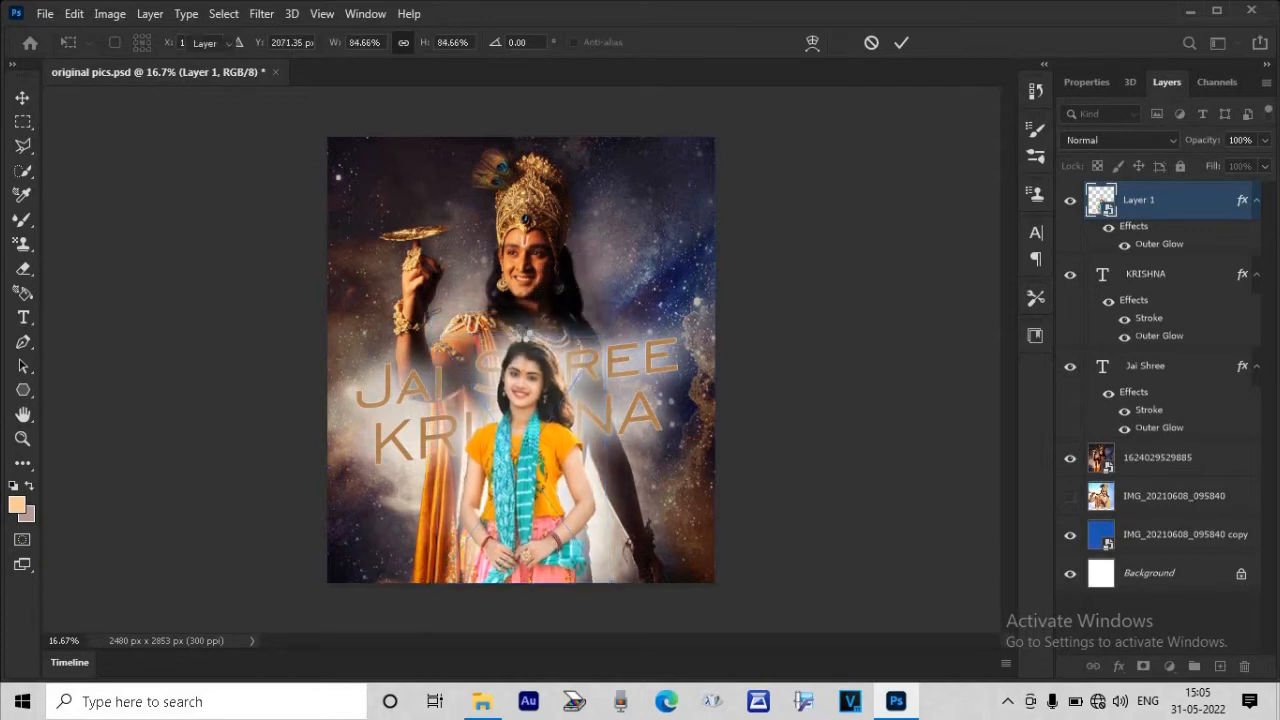
{"action": "key", "text": "Return"}
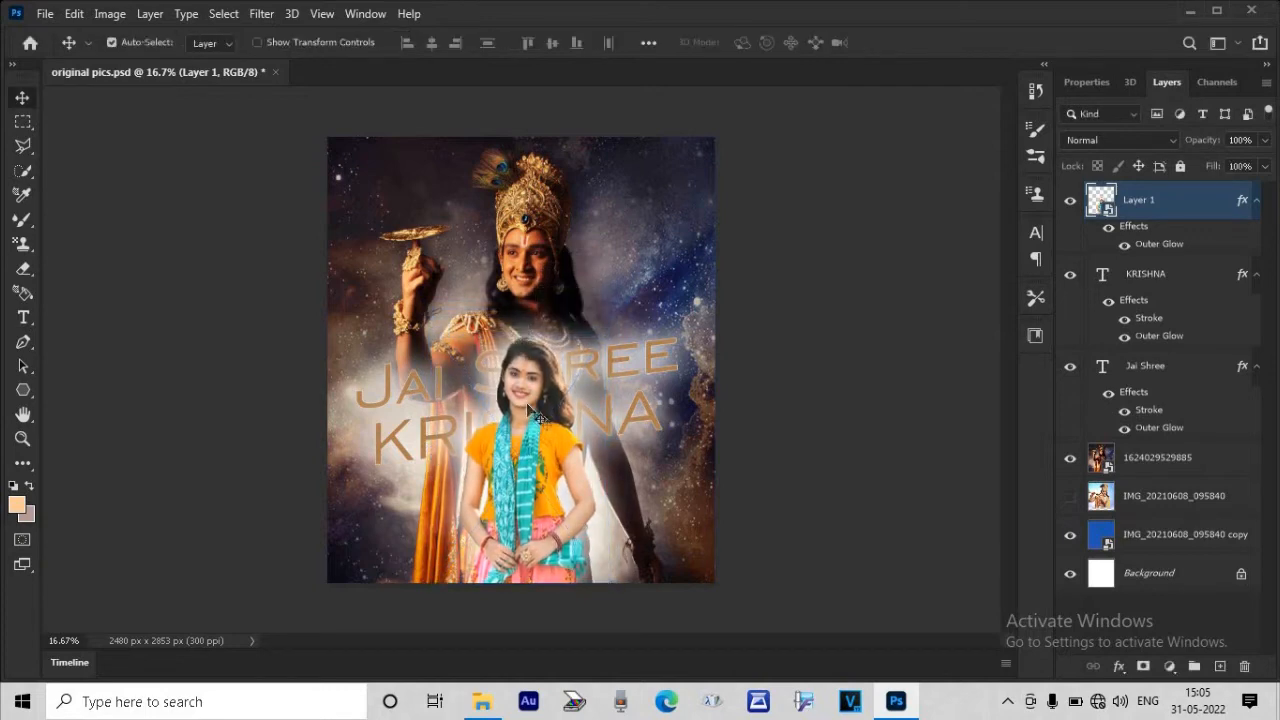
{"action": "left_click_drag", "start_coordinate": [538, 416], "coordinate": [530, 413]}
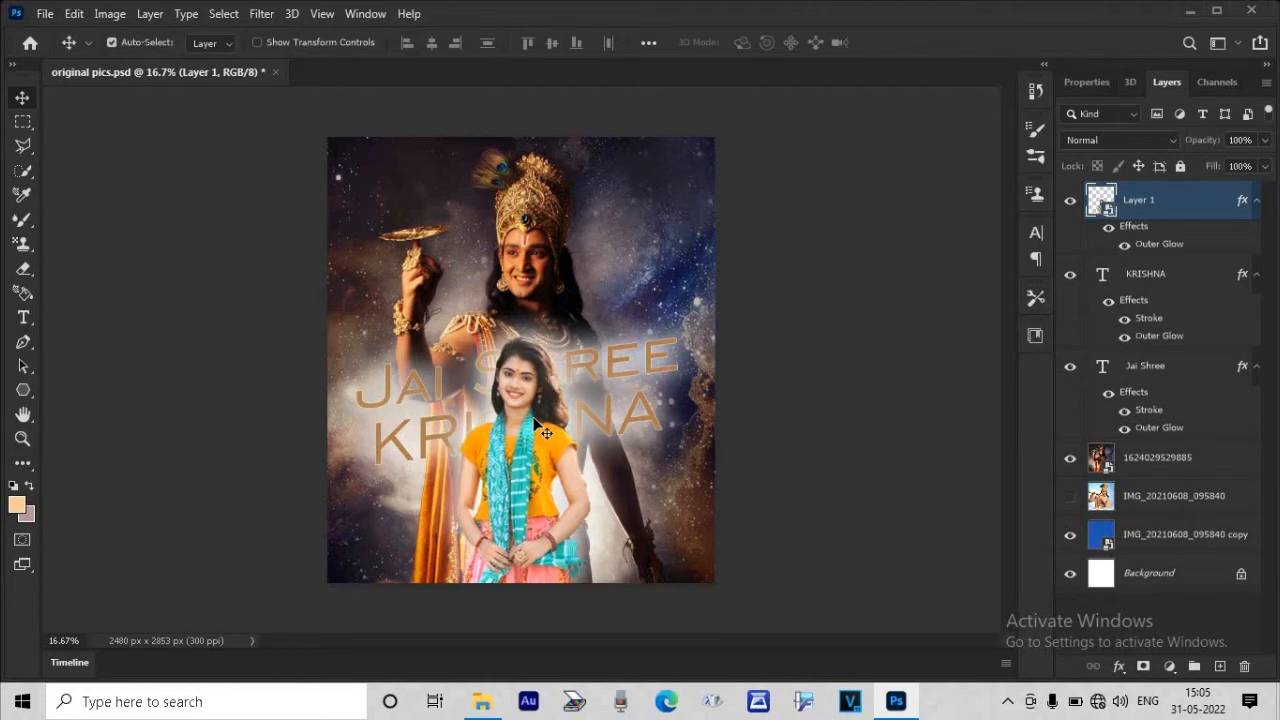
{"action": "left_click", "coordinate": [538, 254], "text": "ctrl"}
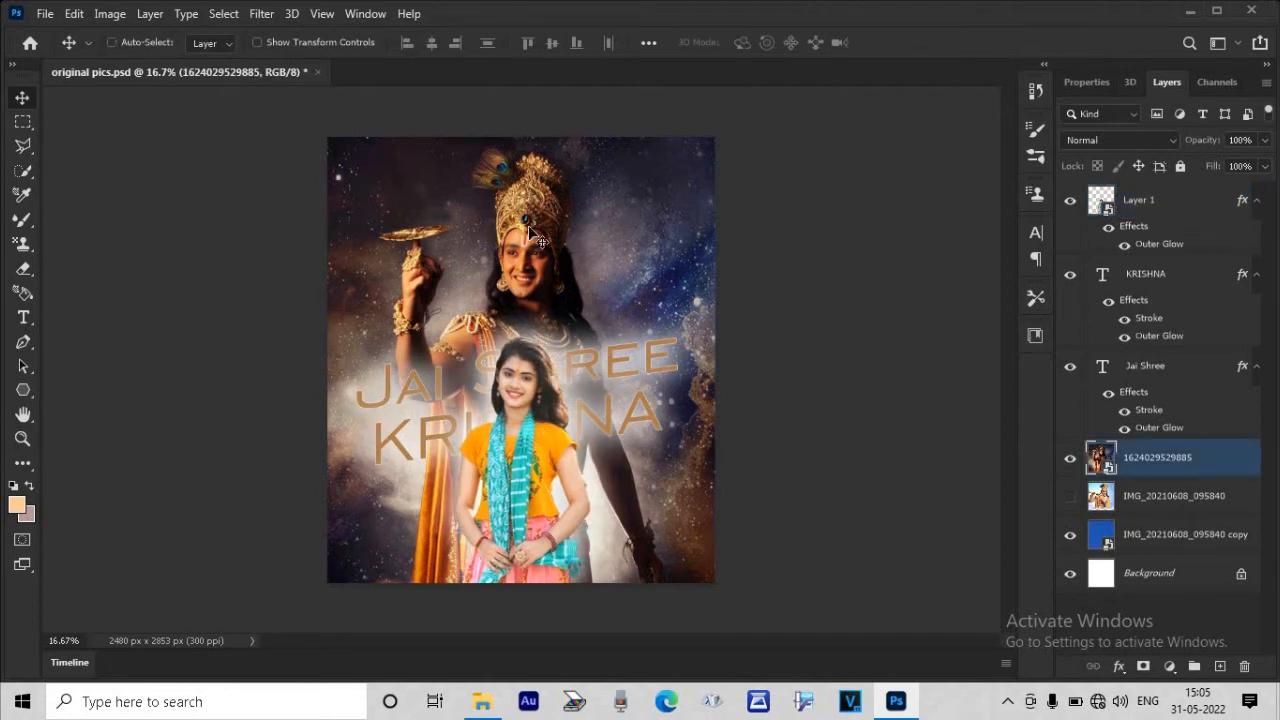
{"action": "key", "text": "ctrl+l"}
{"action": "left_click_drag", "start_coordinate": [701, 304], "coordinate": [659, 308]}
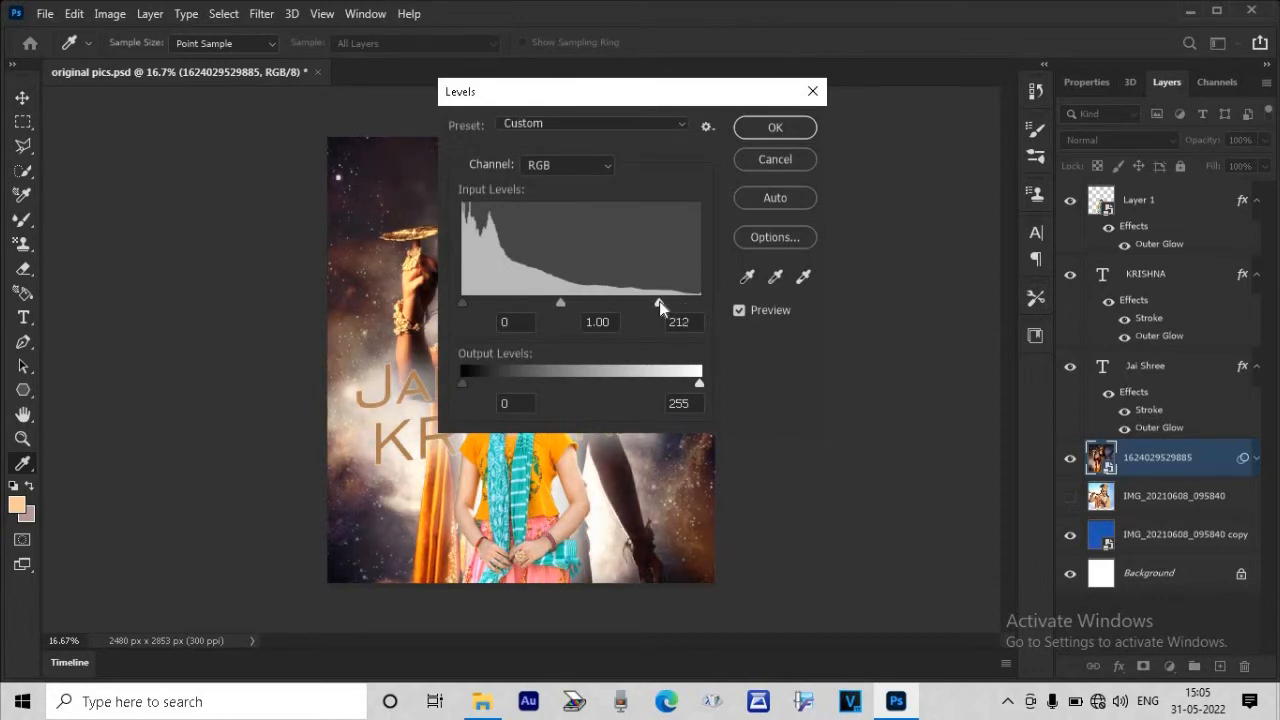
{"action": "left_click", "coordinate": [777, 129]}
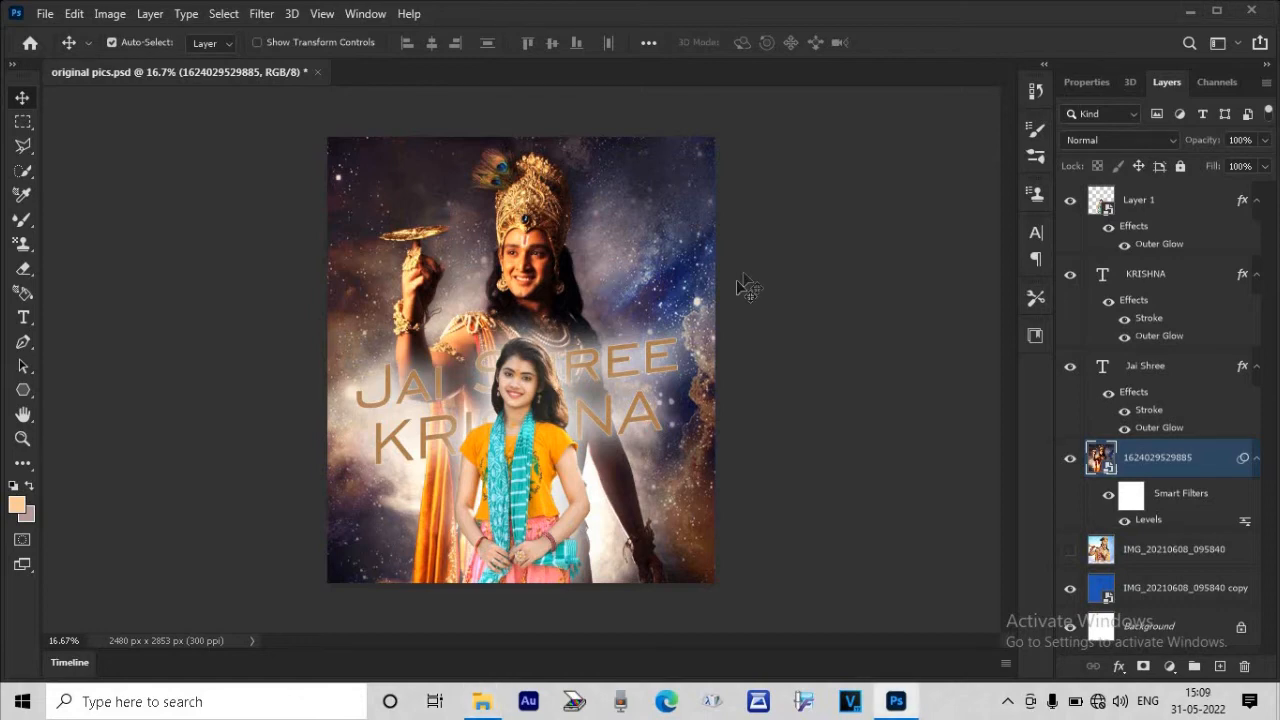
- Recolor the KRISHNA text to dark red (990000)
{"action": "left_click", "coordinate": [656, 425]}
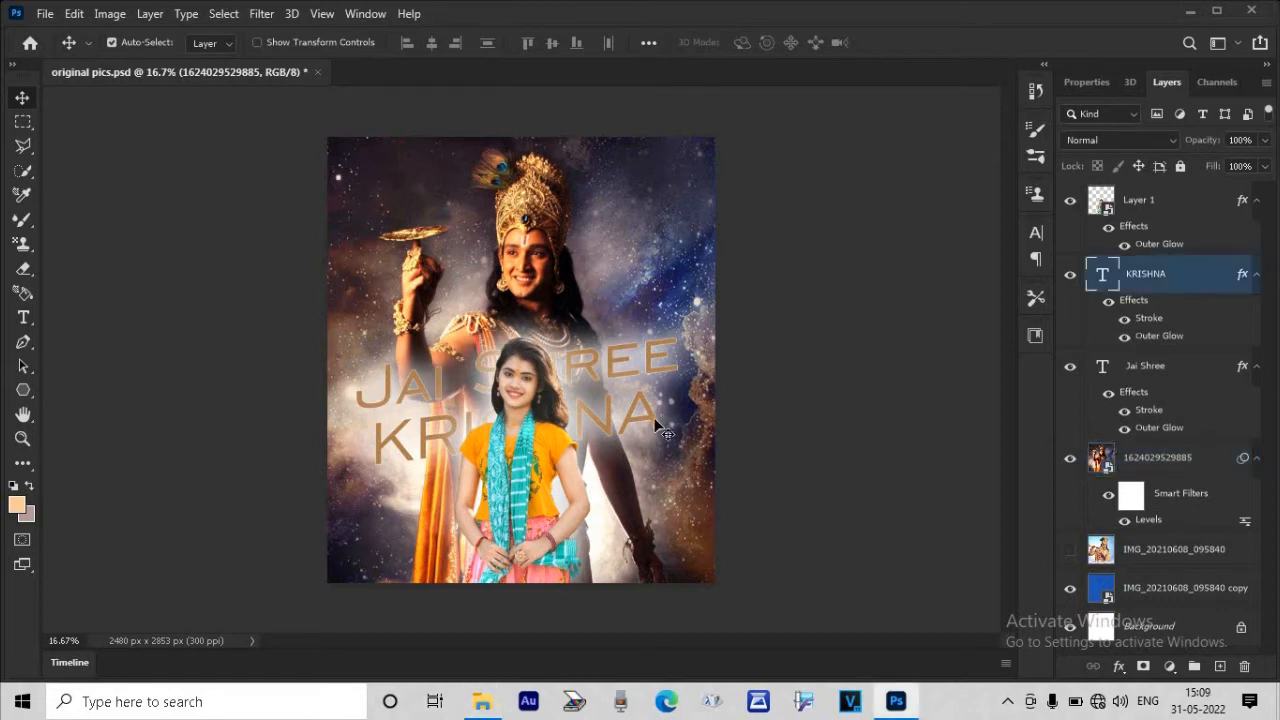
{"action": "left_click", "coordinate": [24, 317]}
{"action": "left_click", "coordinate": [621, 413]}
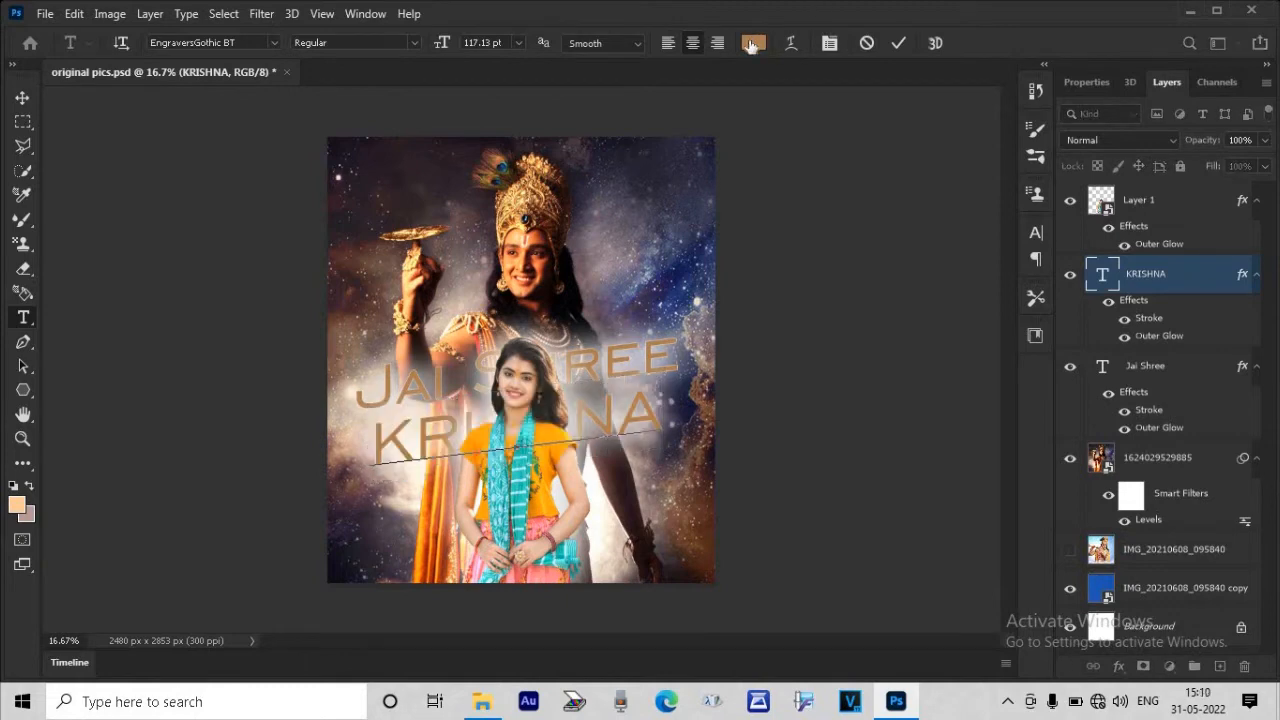
{"action": "left_click", "coordinate": [752, 43]}
{"action": "left_click", "coordinate": [824, 396]}
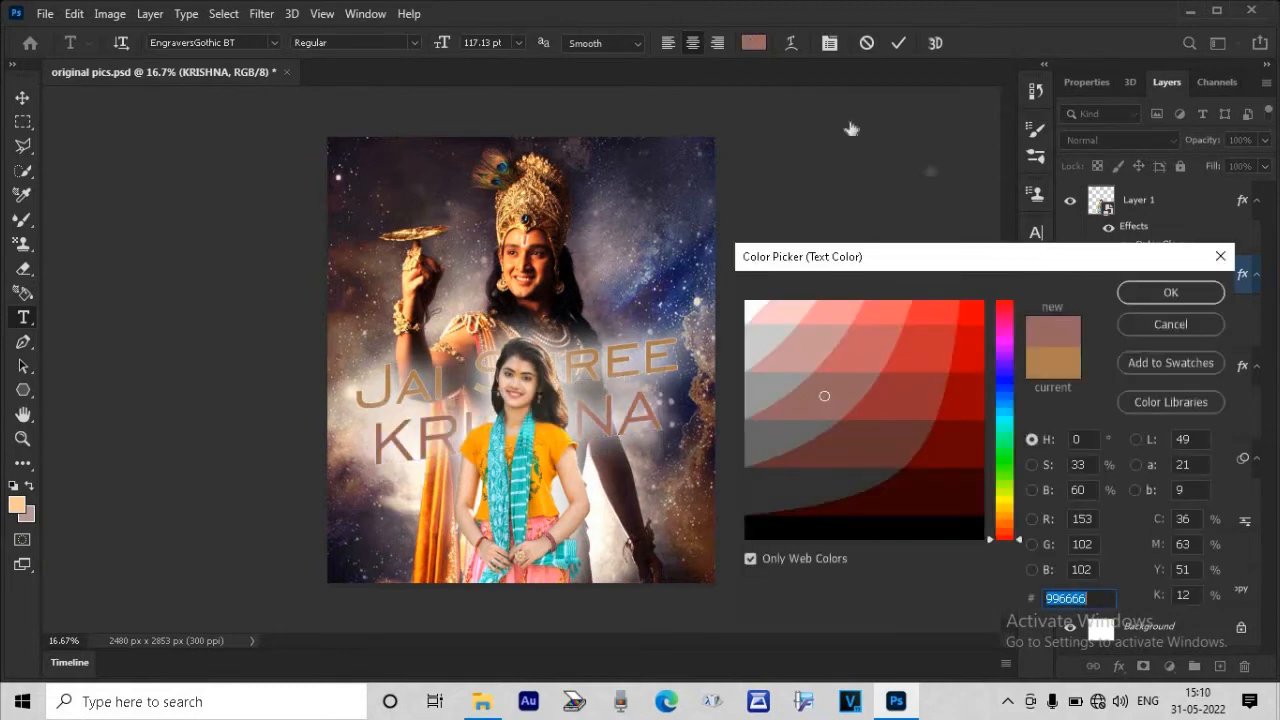
{"action": "left_click", "coordinate": [972, 307]}
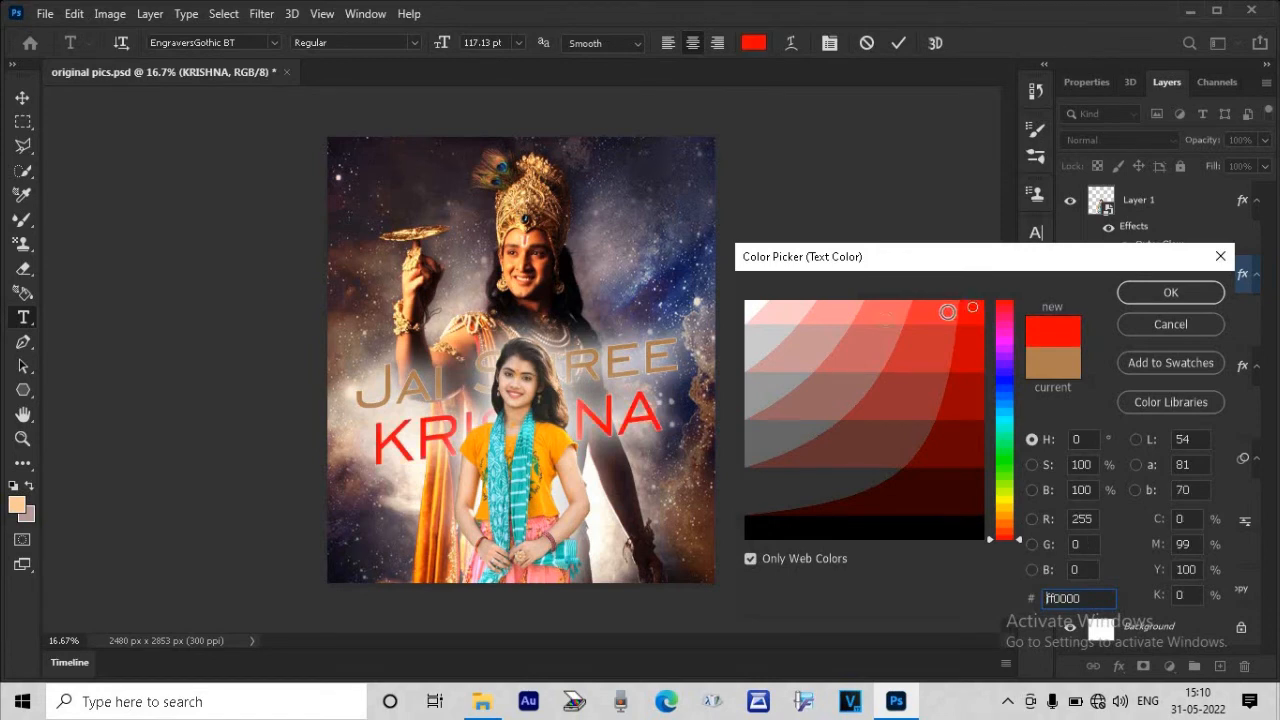
{"action": "left_click", "coordinate": [511, 224]}
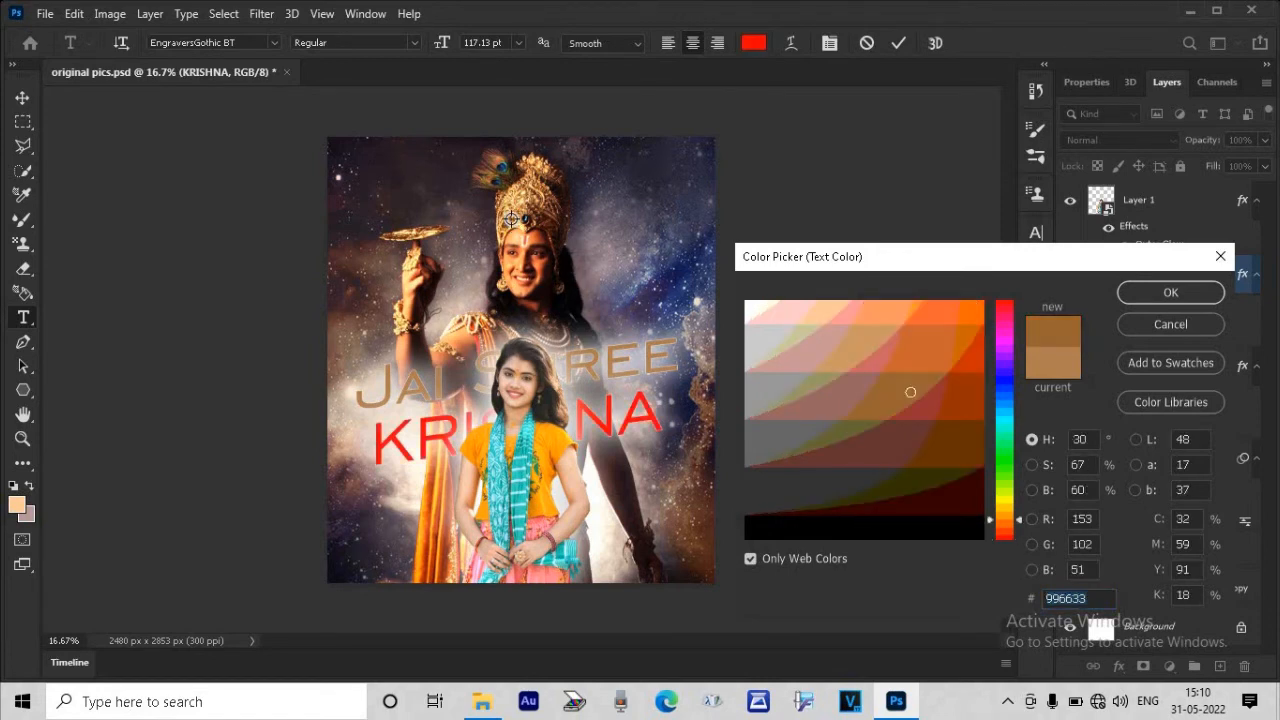
{"action": "left_click", "coordinate": [1006, 304]}
{"action": "left_click", "coordinate": [978, 310]}
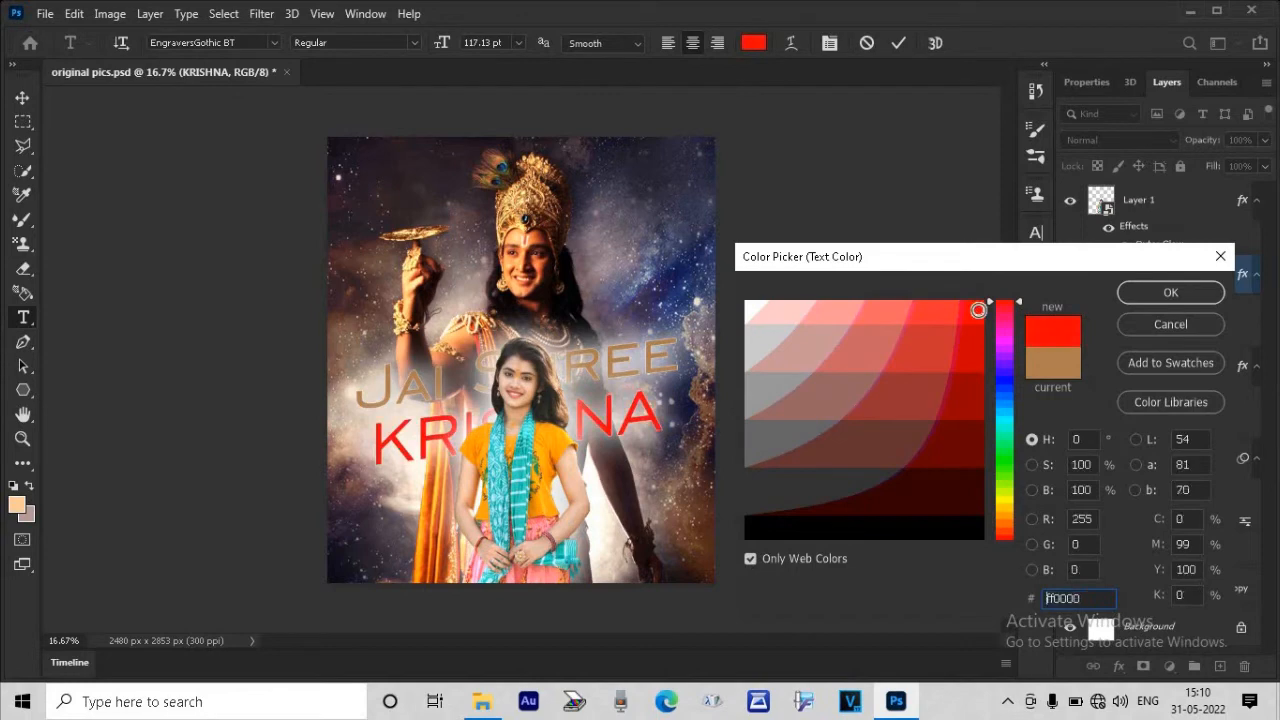
{"action": "type", "text": "990000"}
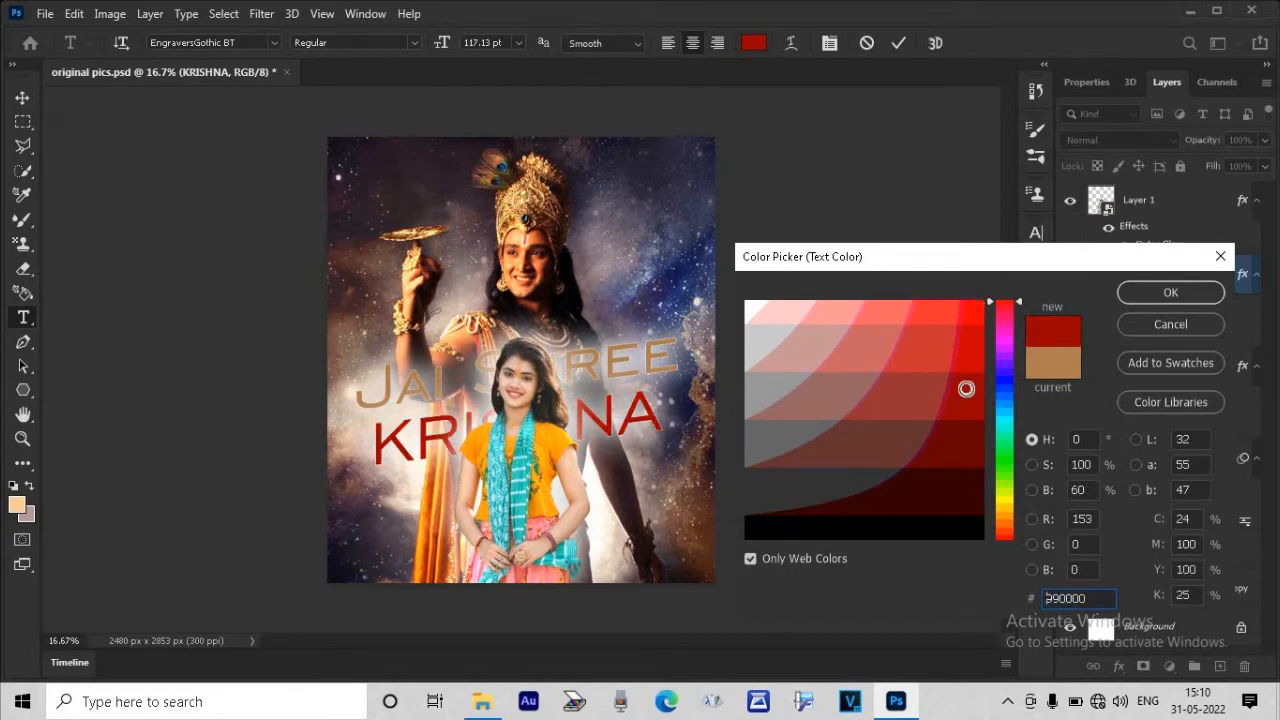
{"action": "left_click", "coordinate": [1170, 293]}
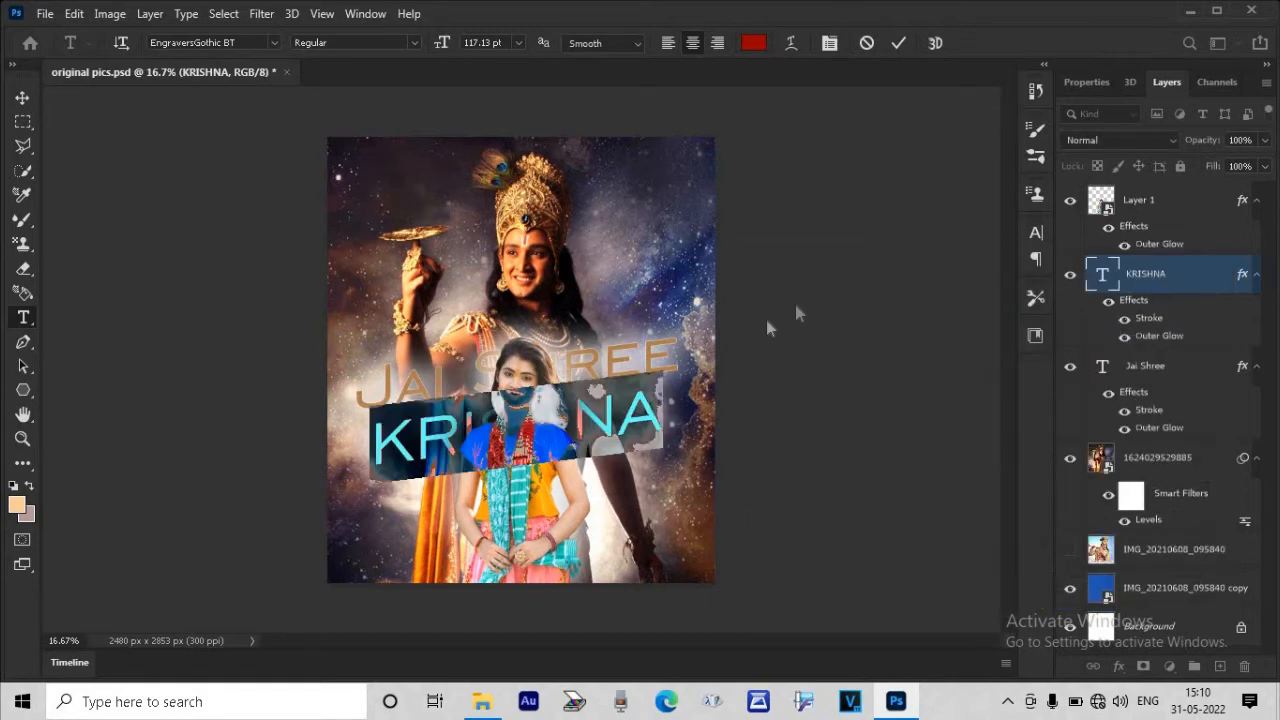
- Change the font of the KRISHNA text to Fundamental Rush
{"action": "left_click", "coordinate": [275, 42]}
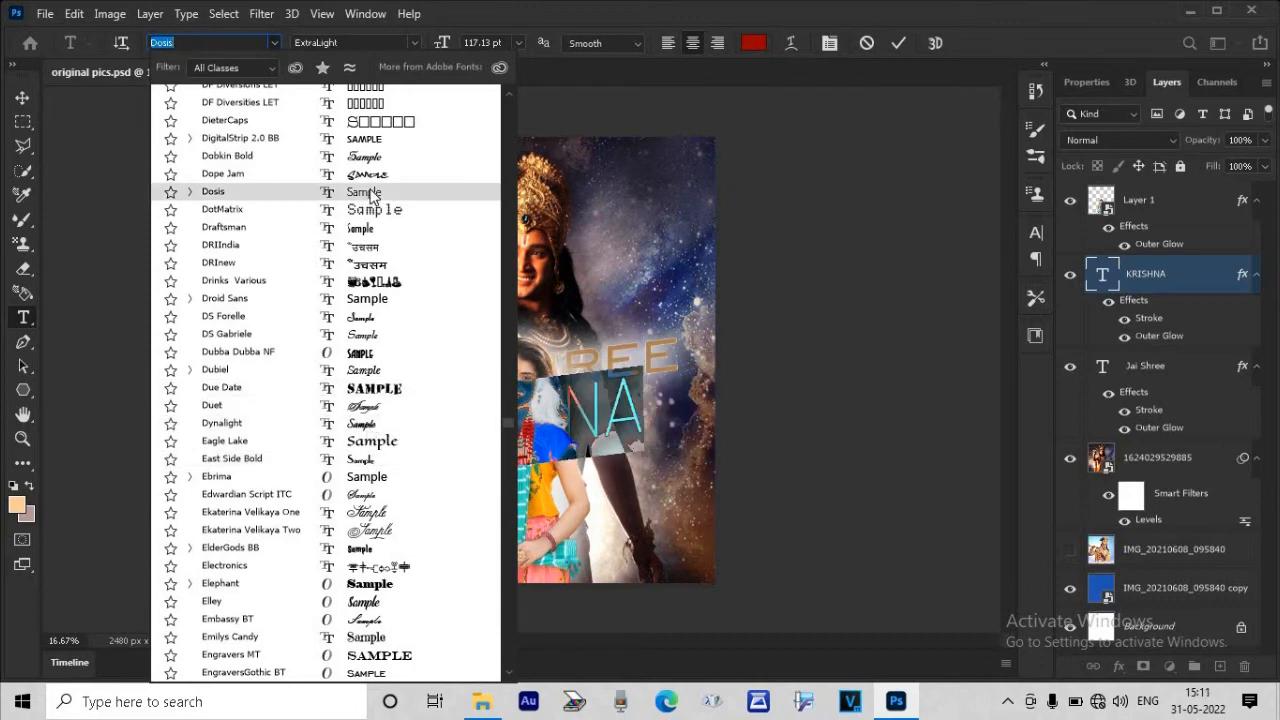
{"action": "scroll", "coordinate": [509, 438], "scroll_direction": "down", "scroll_amount": 10}
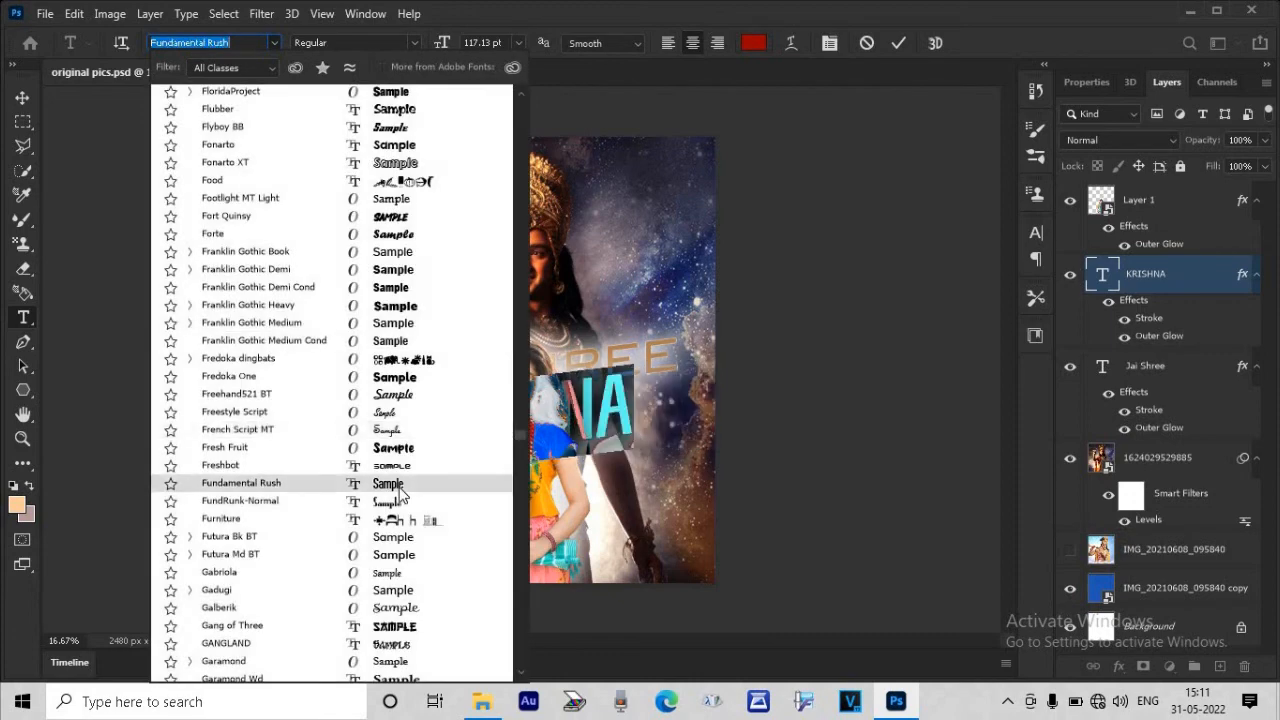
{"action": "left_click", "coordinate": [399, 487]}
- Set the KRISHNA text's font size to 150 pt, keep its dark red color, and commit the text edit
{"action": "left_click", "coordinate": [485, 42]}
{"action": "type", "text": "140"}
{"action": "key", "text": "Return"}
{"action": "key", "text": "shift+Up"}
{"action": "key", "text": "shift+Up"}
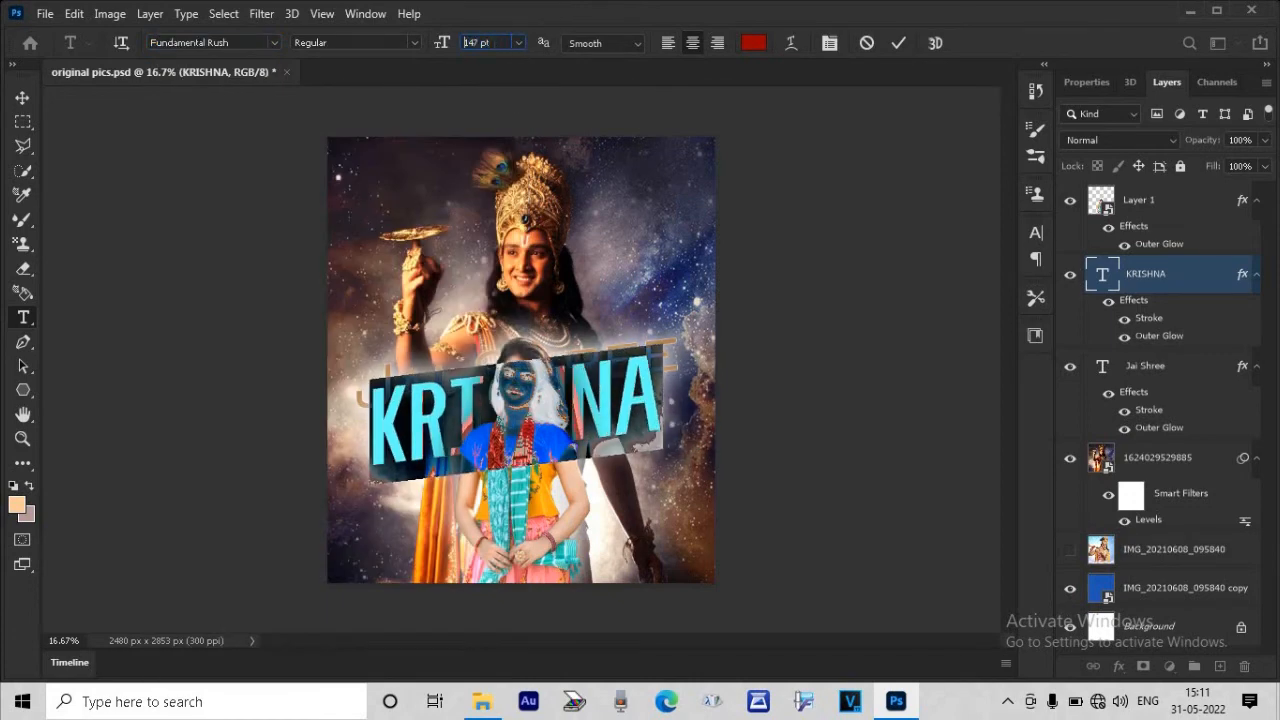
{"action": "key", "text": "shift+Down"}
{"action": "left_click", "coordinate": [748, 45]}
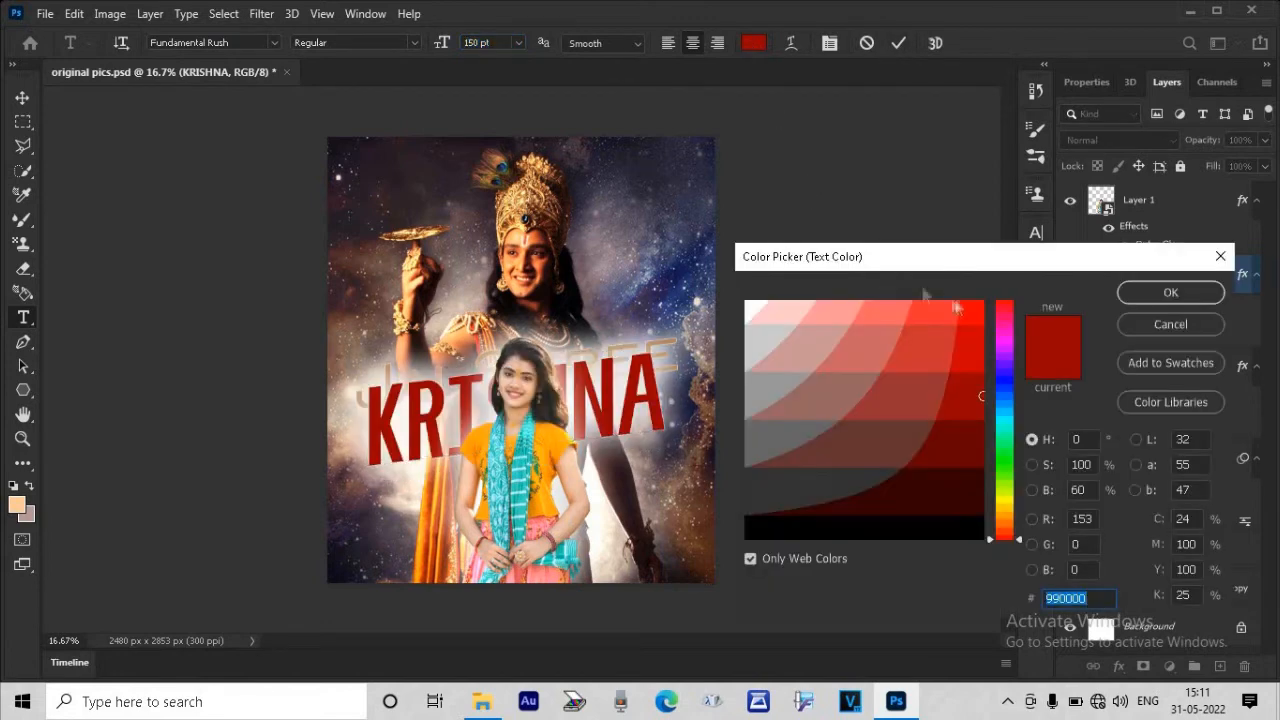
{"action": "left_click", "coordinate": [1165, 298]}
{"action": "left_click", "coordinate": [901, 45]}
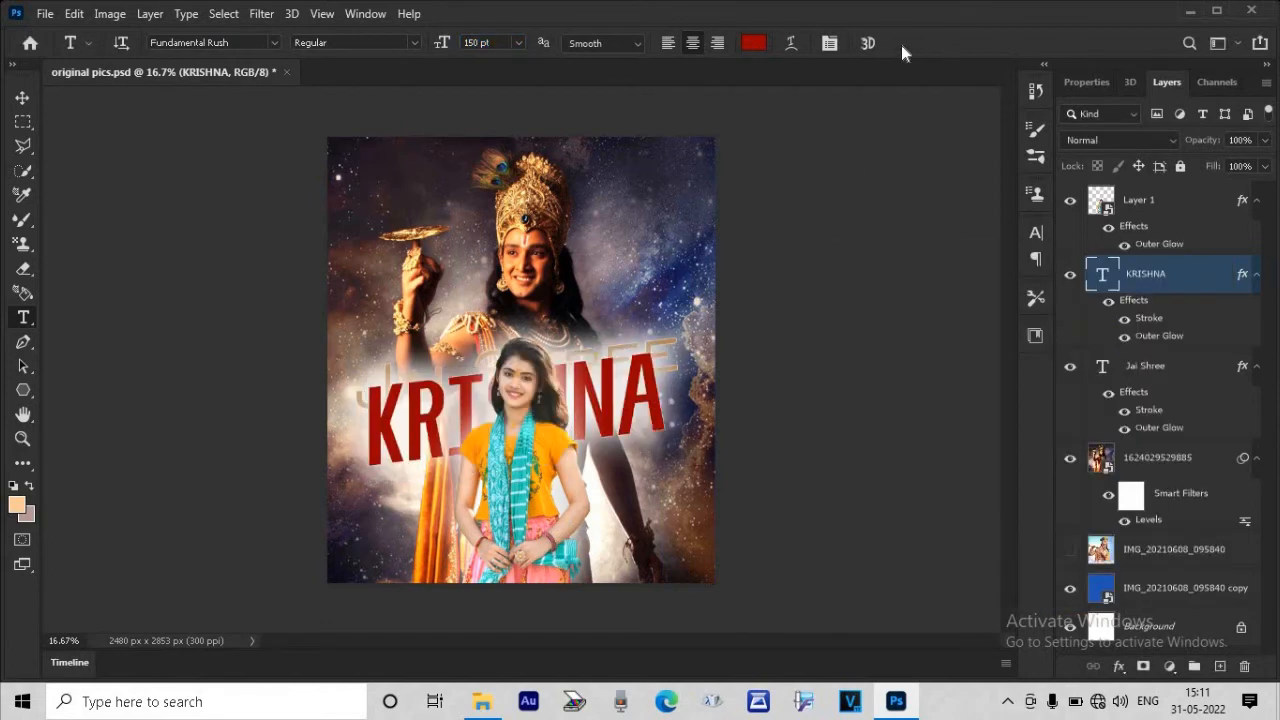
- Move the KRISHNA text down so that it sits just below the Jai Shree line
{"action": "left_click", "coordinate": [23, 98]}
{"action": "left_click_drag", "start_coordinate": [370, 386], "coordinate": [373, 393]}
{"action": "key", "text": "shift+Down"}
{"action": "key", "text": "shift+Down"}
{"action": "key", "text": "shift+Down"}
{"action": "key", "text": "shift+Down"}
{"action": "key", "text": "shift+Down"}
{"action": "key", "text": "shift+Down"}
{"action": "key", "text": "shift+Down"}
{"action": "key", "text": "shift+Down"}
{"action": "key", "text": "shift+Down"}
{"action": "key", "text": "shift+Down"}
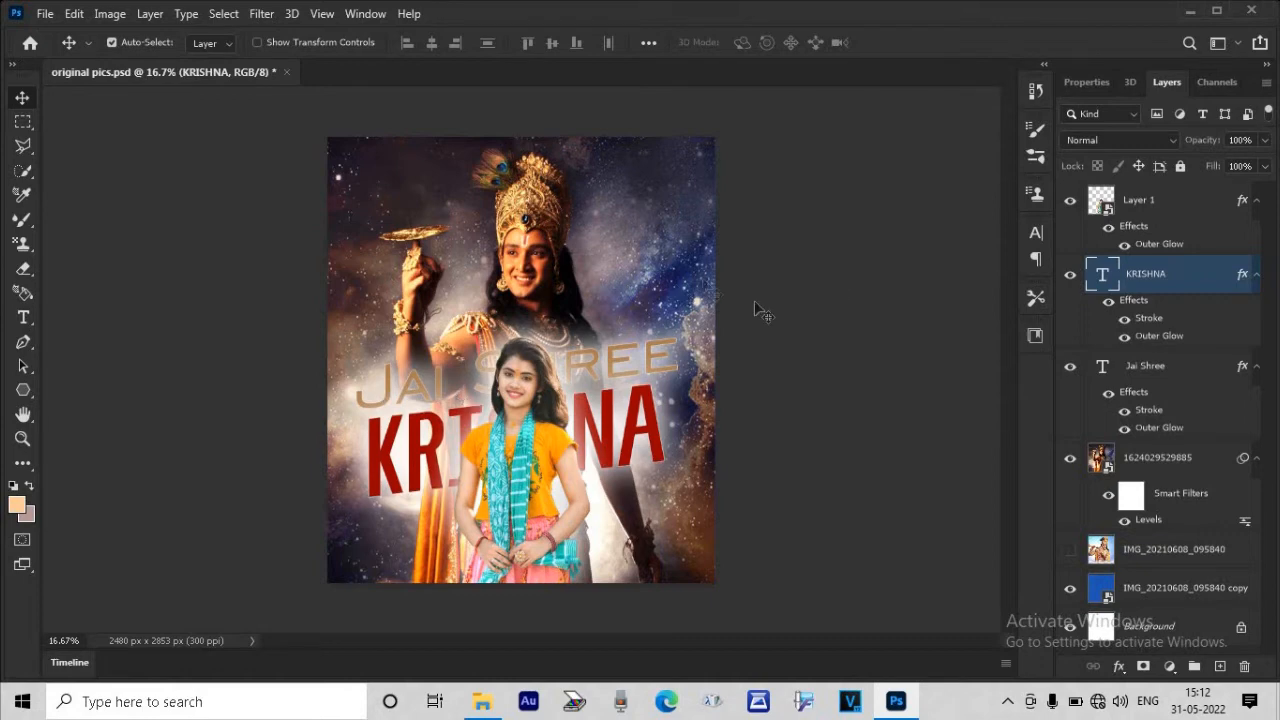
- Scale the KRISHNA text up proportionally to about 109.65%
{"action": "key", "text": "ctrl+t"}
{"action": "mouse_move", "coordinate": [678, 449]}
{"action": "left_mouse_down"}
{"action": "mouse_move", "coordinate": [706, 441]}
{"action": "mouse_move", "coordinate": [672, 432]}
{"action": "left_mouse_up"}
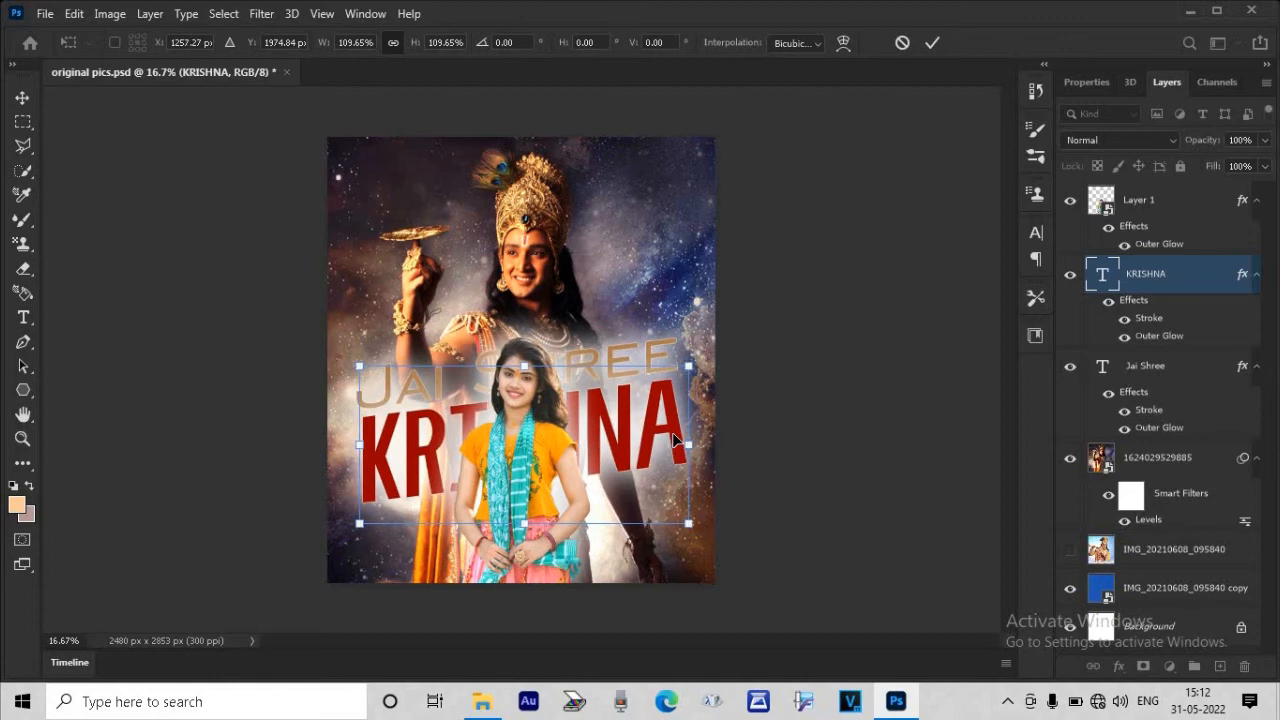
{"action": "left_click", "coordinate": [932, 42]}
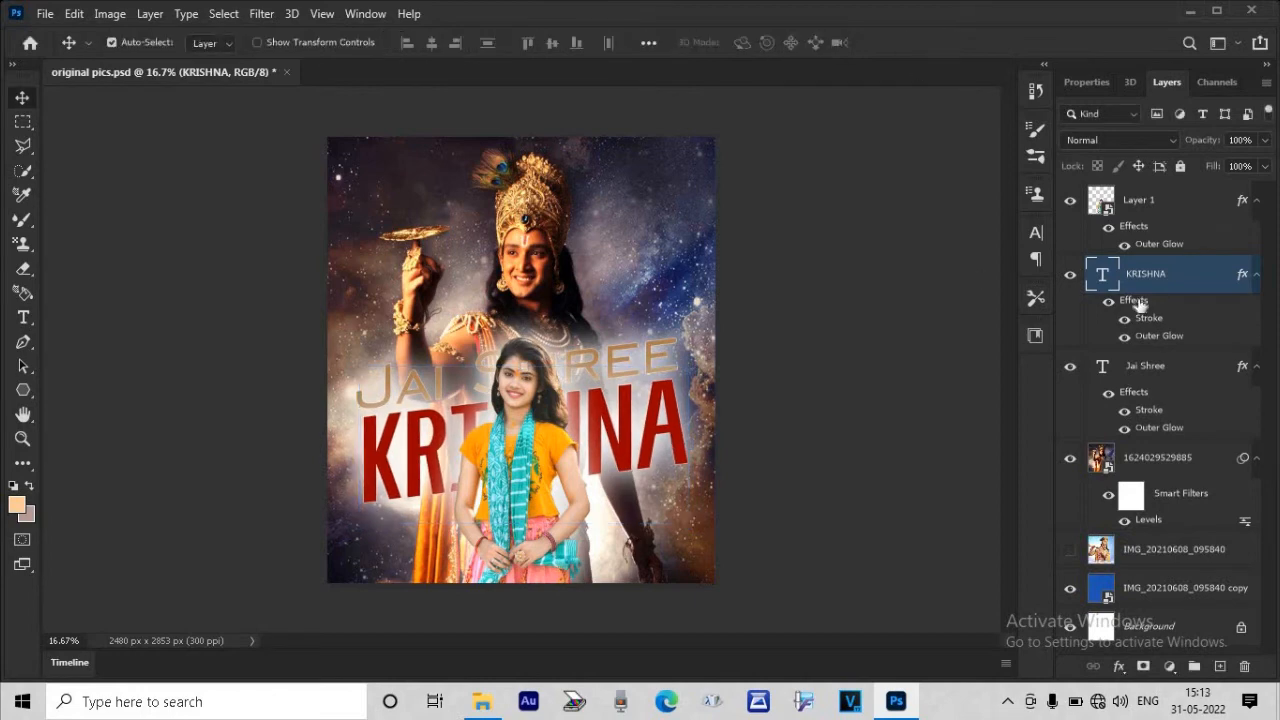
- Add an Inner Shadow to the KRISHNA text layer with a white (ffffff) color and Normal blend mode
{"action": "double_click", "coordinate": [1137, 300]}
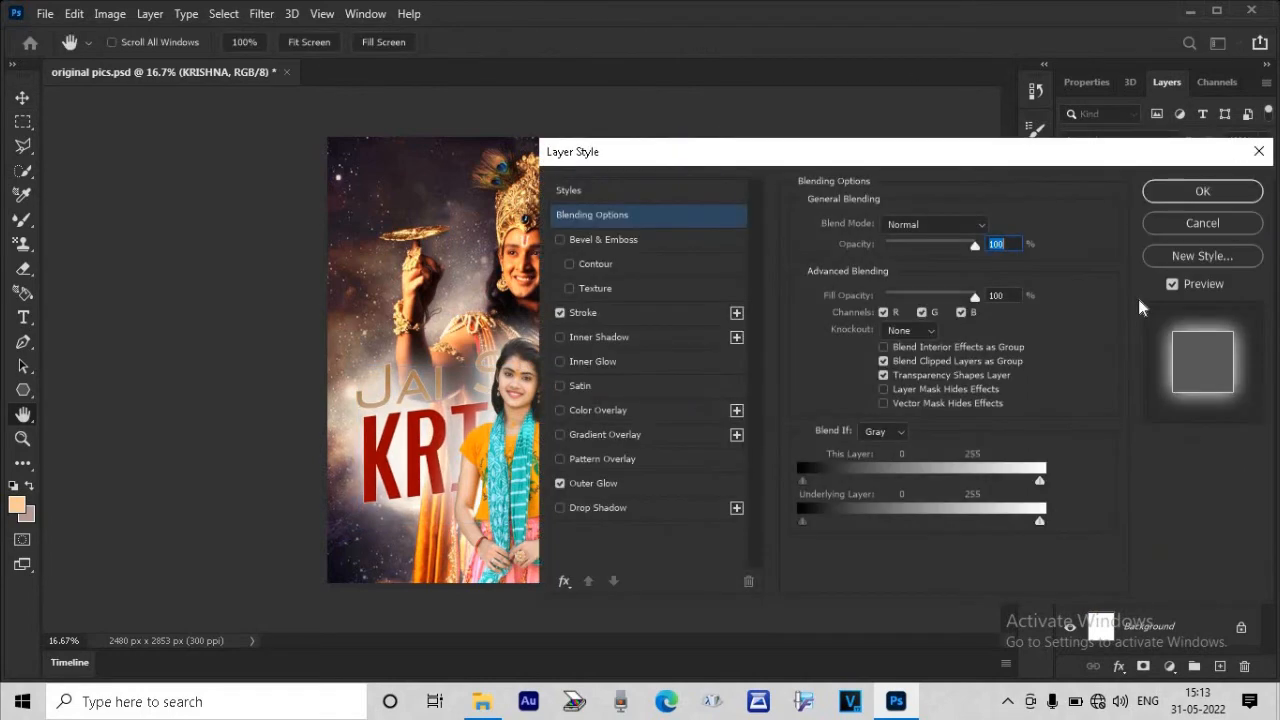
{"action": "left_click", "coordinate": [561, 338]}
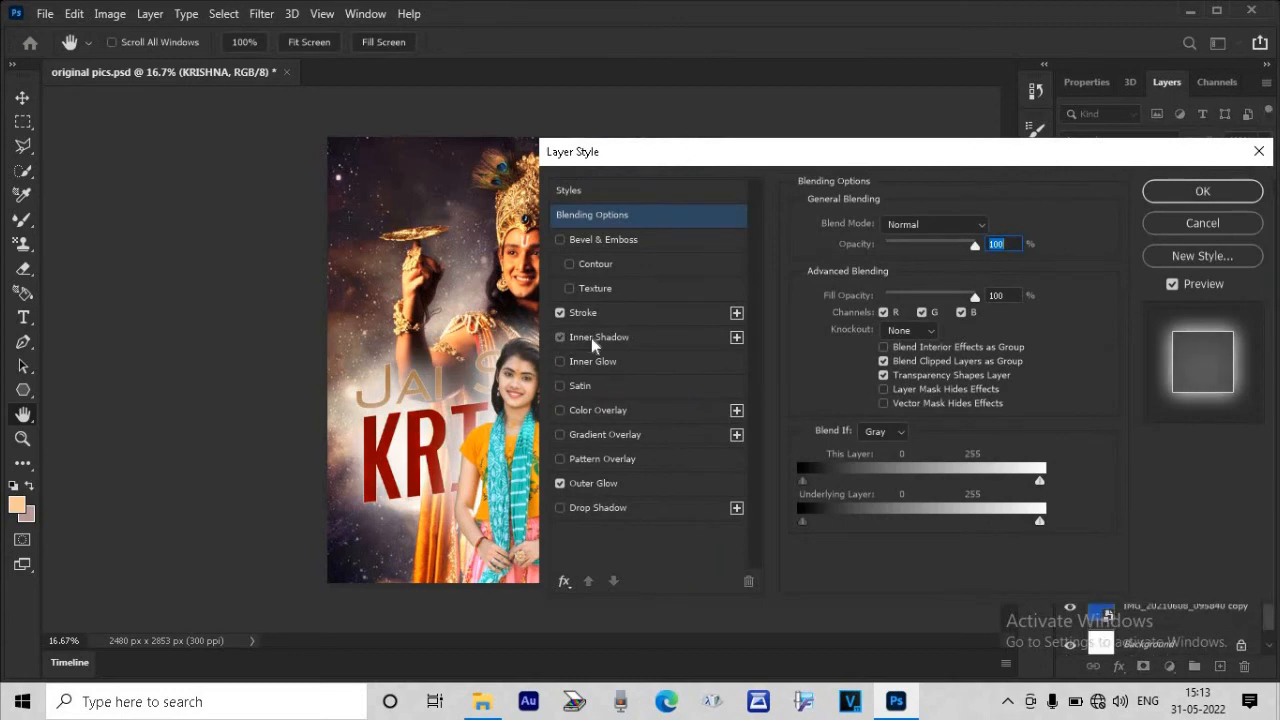
{"action": "left_click", "coordinate": [591, 338]}
{"action": "left_click", "coordinate": [990, 225]}
{"action": "left_click_drag", "start_coordinate": [797, 341], "coordinate": [748, 306]}
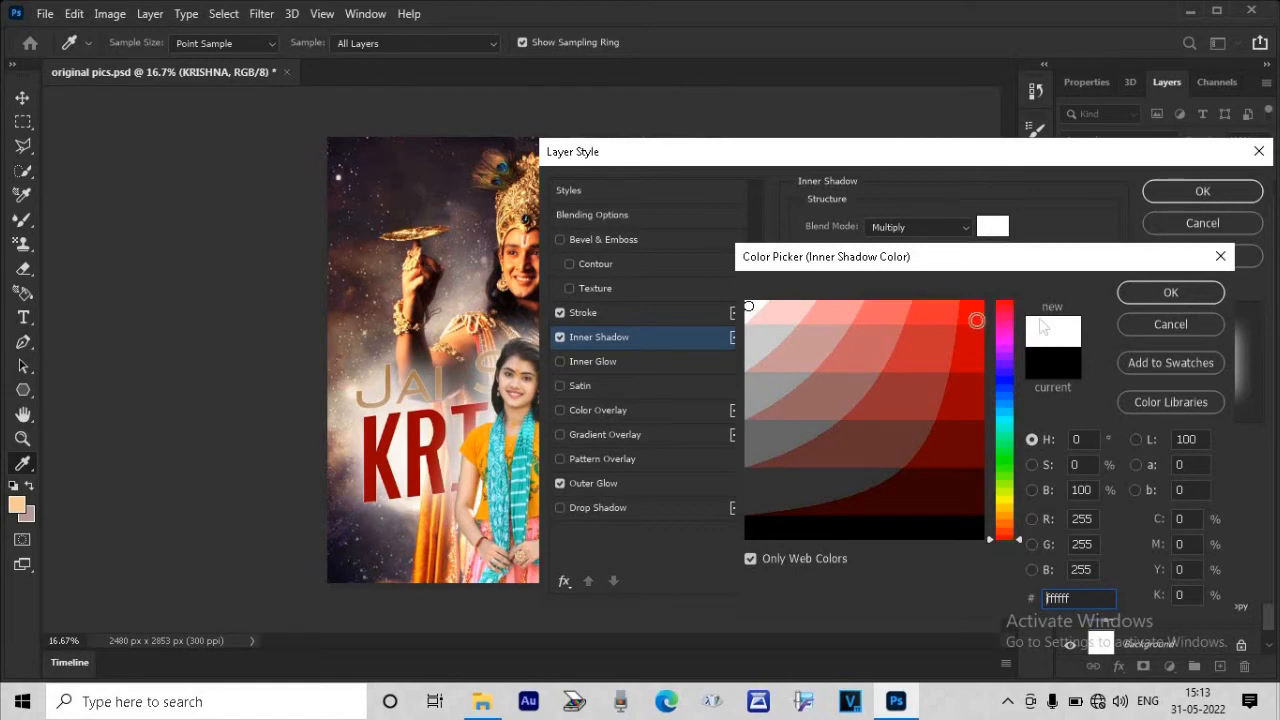
{"action": "left_click", "coordinate": [1152, 287]}
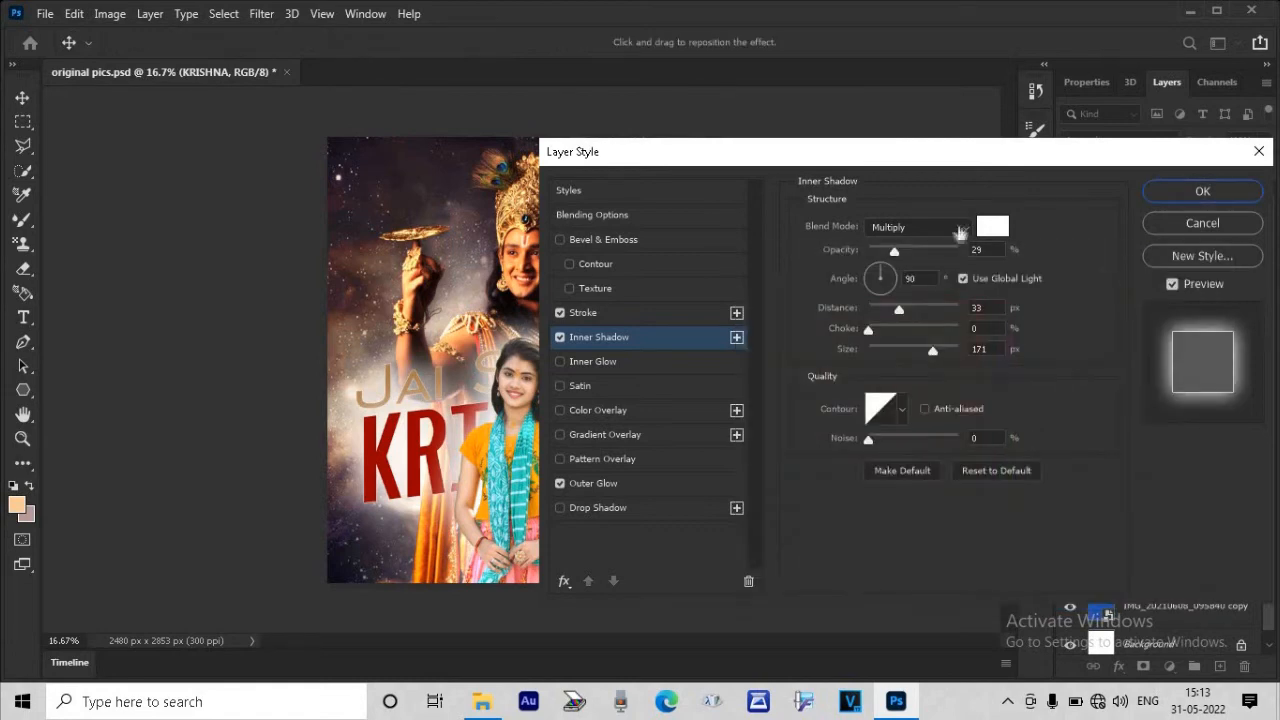
{"action": "left_click", "coordinate": [957, 226]}
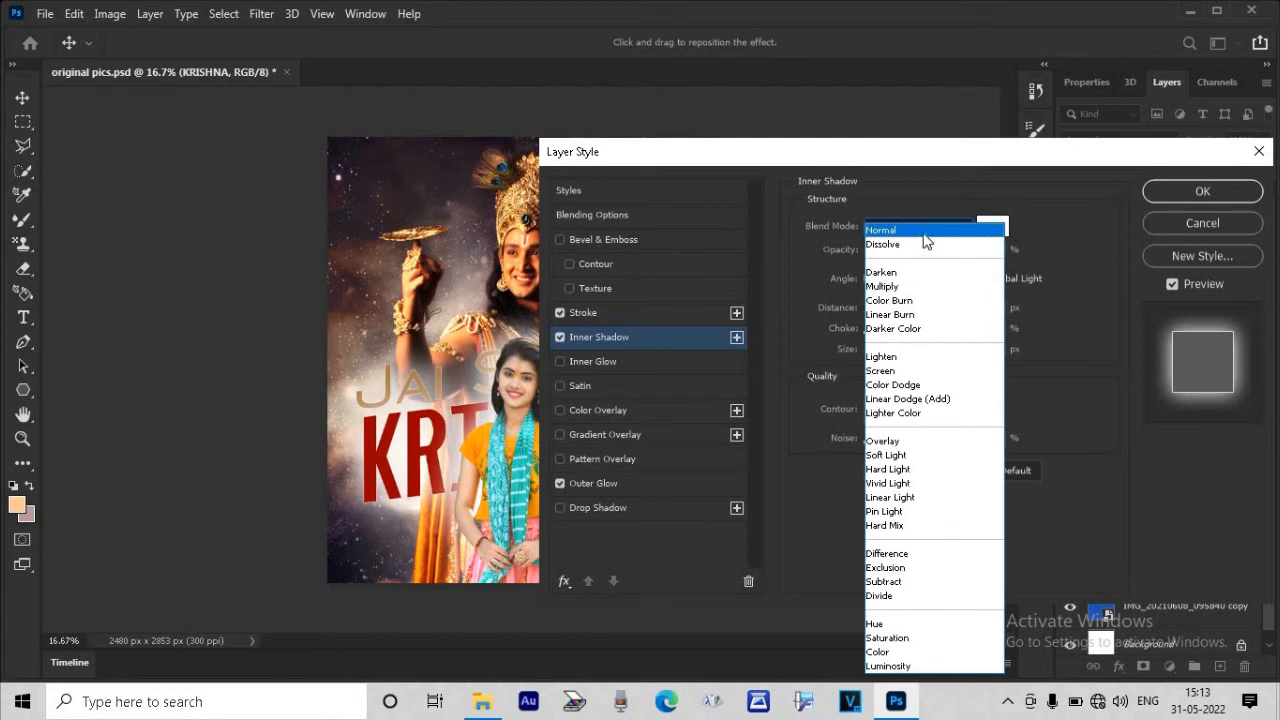
{"action": "left_click", "coordinate": [919, 232]}
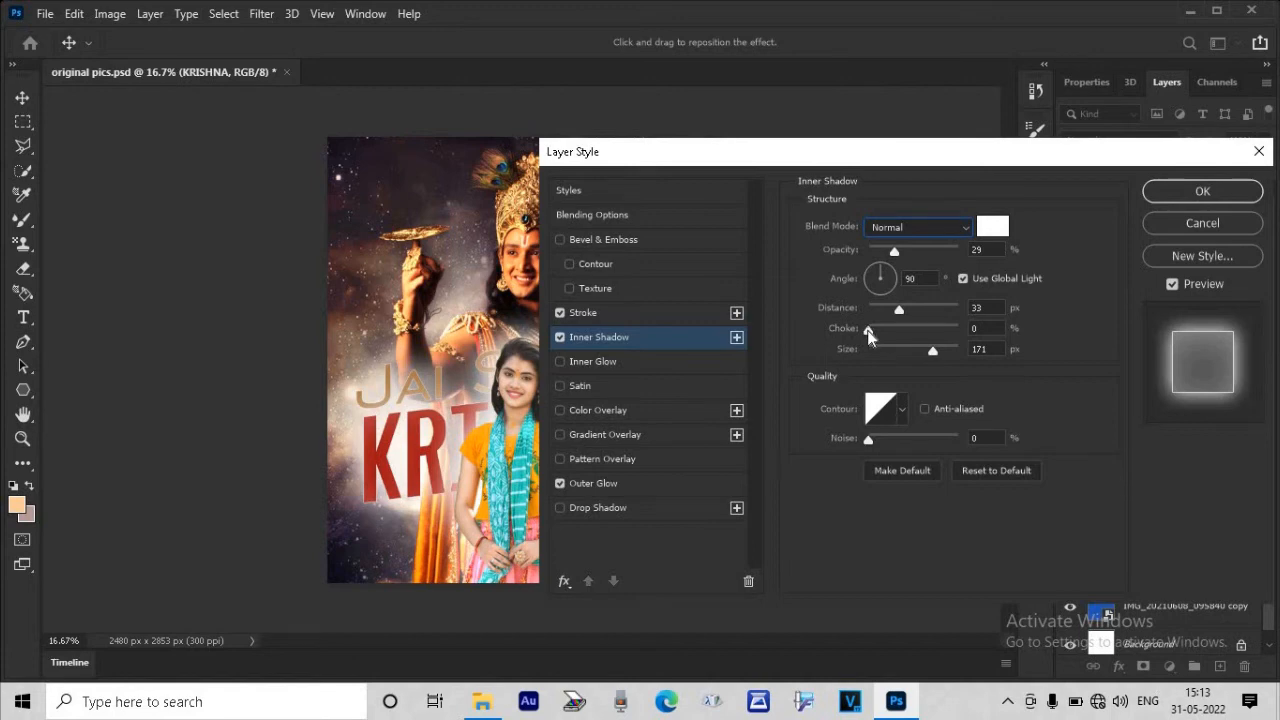
- Set the KRISHNA inner shadow to 8 px distance, 0% choke, 7 px size and 100% opacity, and apply the layer style
{"action": "left_click_drag", "start_coordinate": [888, 328], "coordinate": [850, 318]}
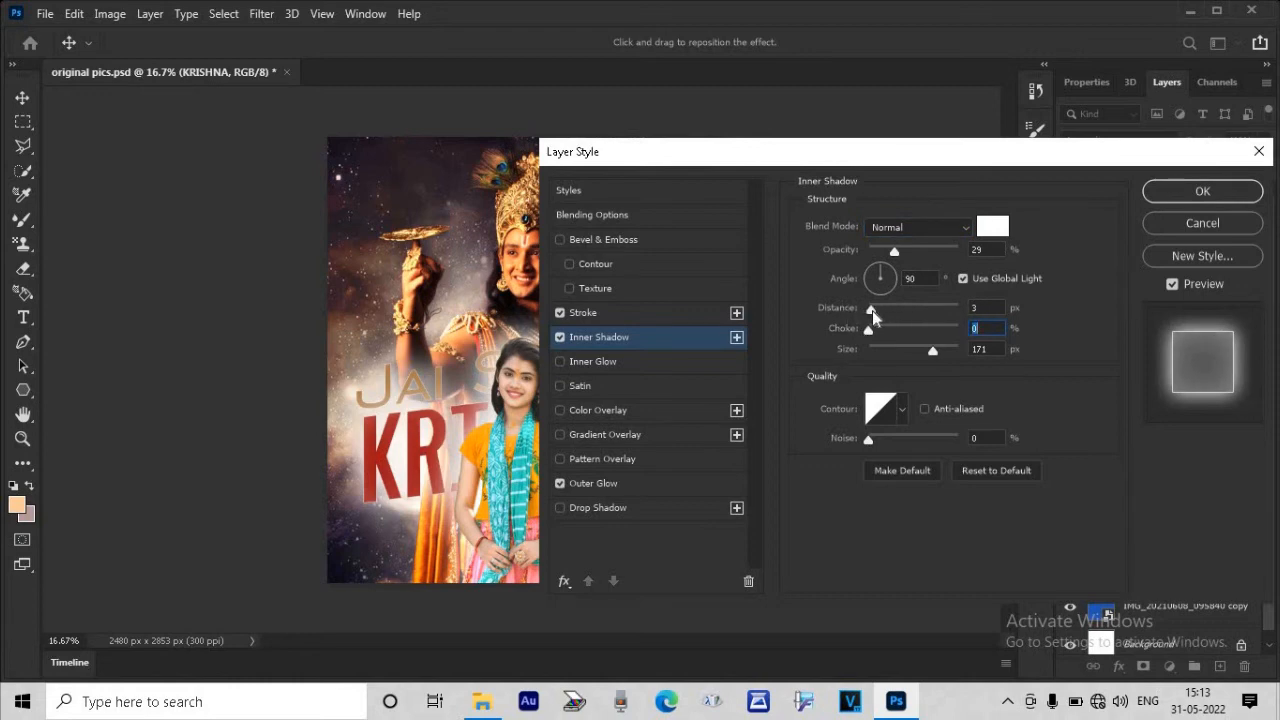
{"action": "left_click_drag", "start_coordinate": [872, 310], "coordinate": [877, 311]}
{"action": "left_click_drag", "start_coordinate": [934, 354], "coordinate": [875, 352]}
{"action": "left_click", "coordinate": [876, 348]}
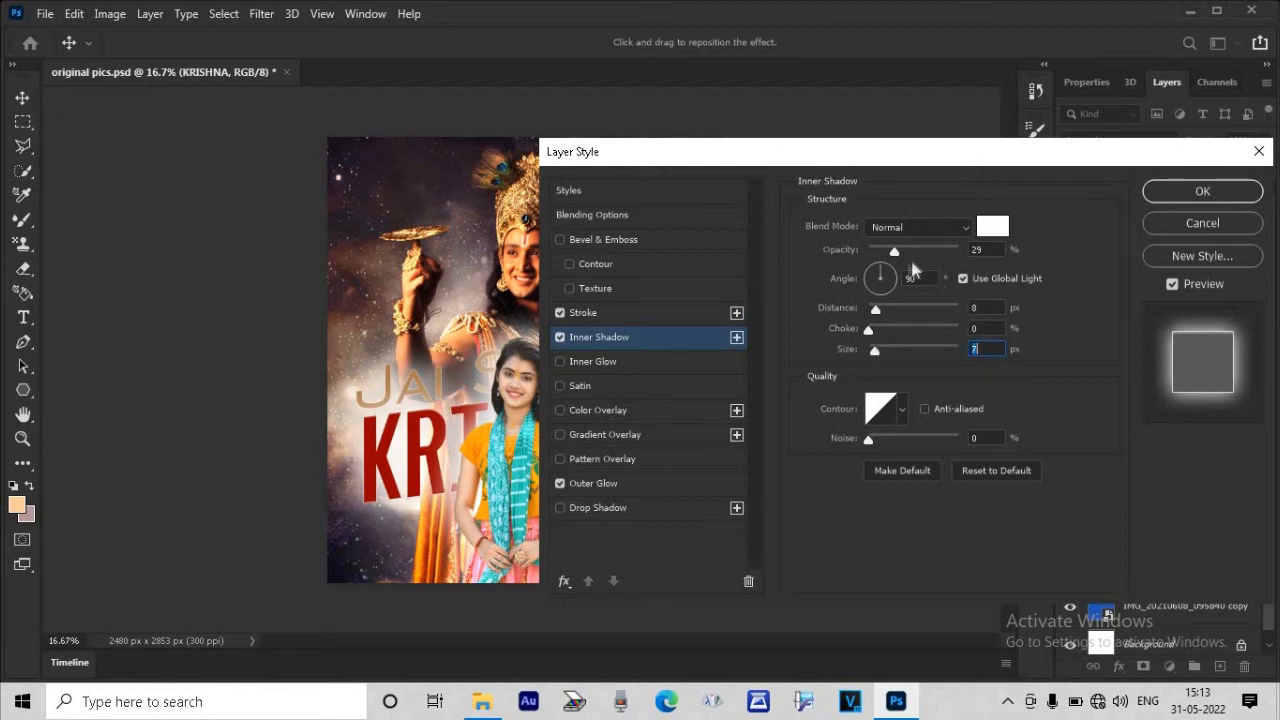
{"action": "left_click_drag", "start_coordinate": [898, 258], "coordinate": [973, 257]}
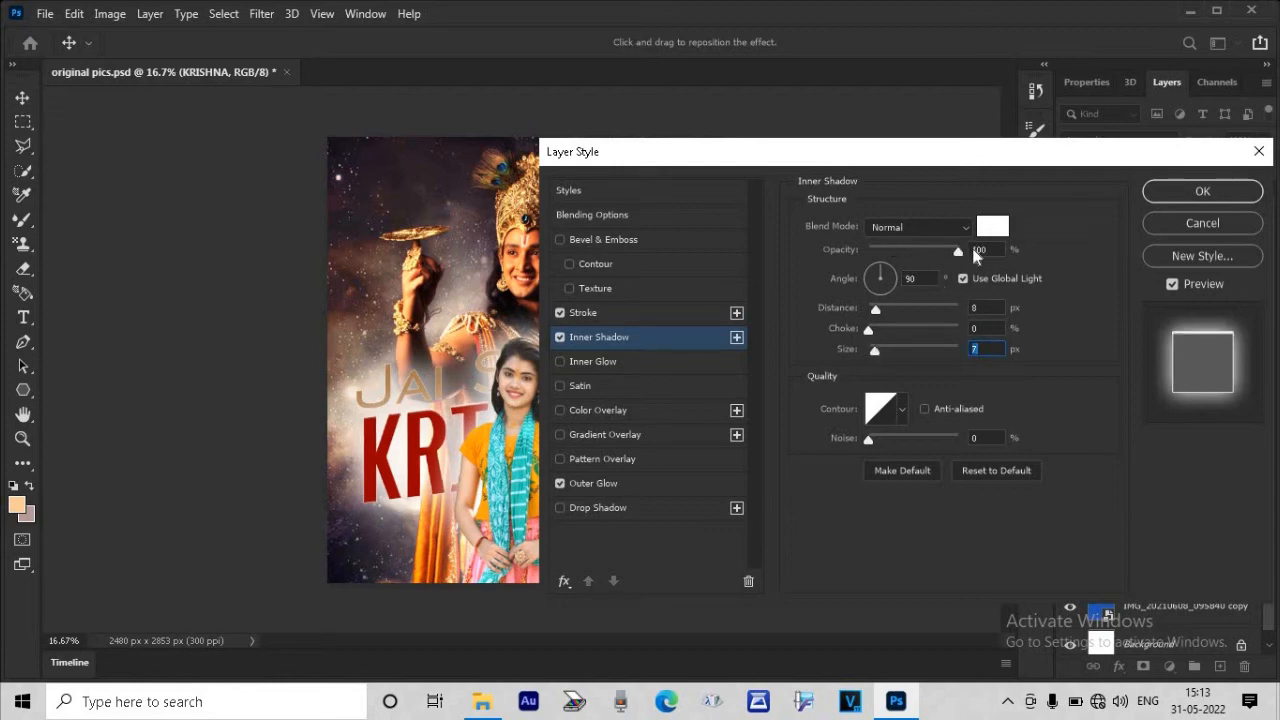
{"action": "left_click", "coordinate": [977, 249]}
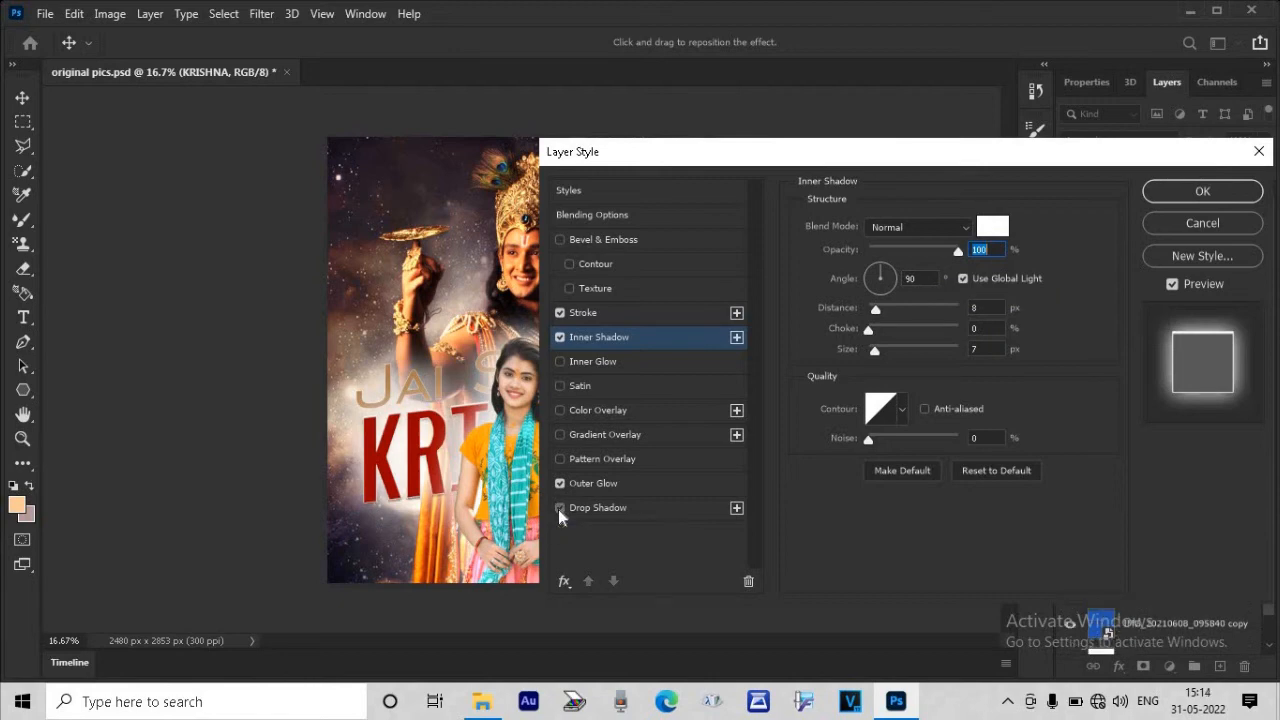
{"action": "left_click", "coordinate": [1189, 189]}
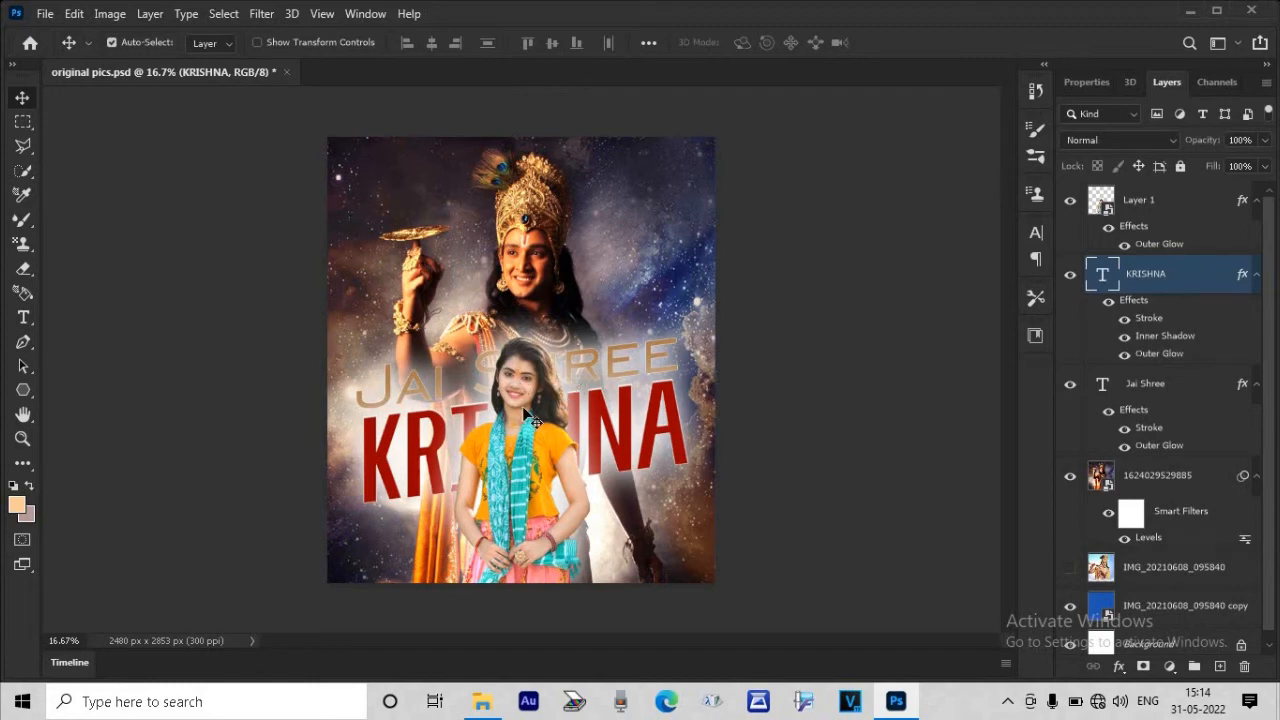
- Save the document in Photoshop format over the existing "original pics" file in the 39 krishna folder
{"action": "key", "text": "ctrl"}
{"action": "key", "text": "ctrl+shift+s"}
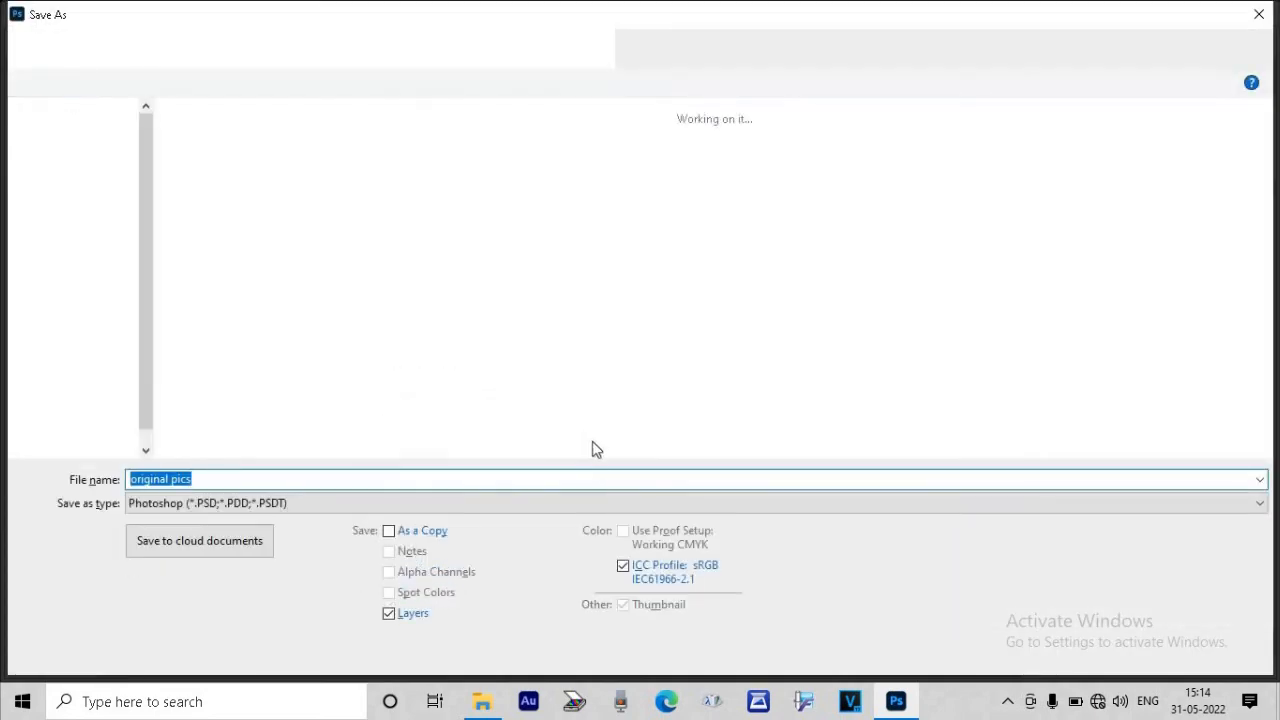
{"action": "left_click", "coordinate": [586, 505]}
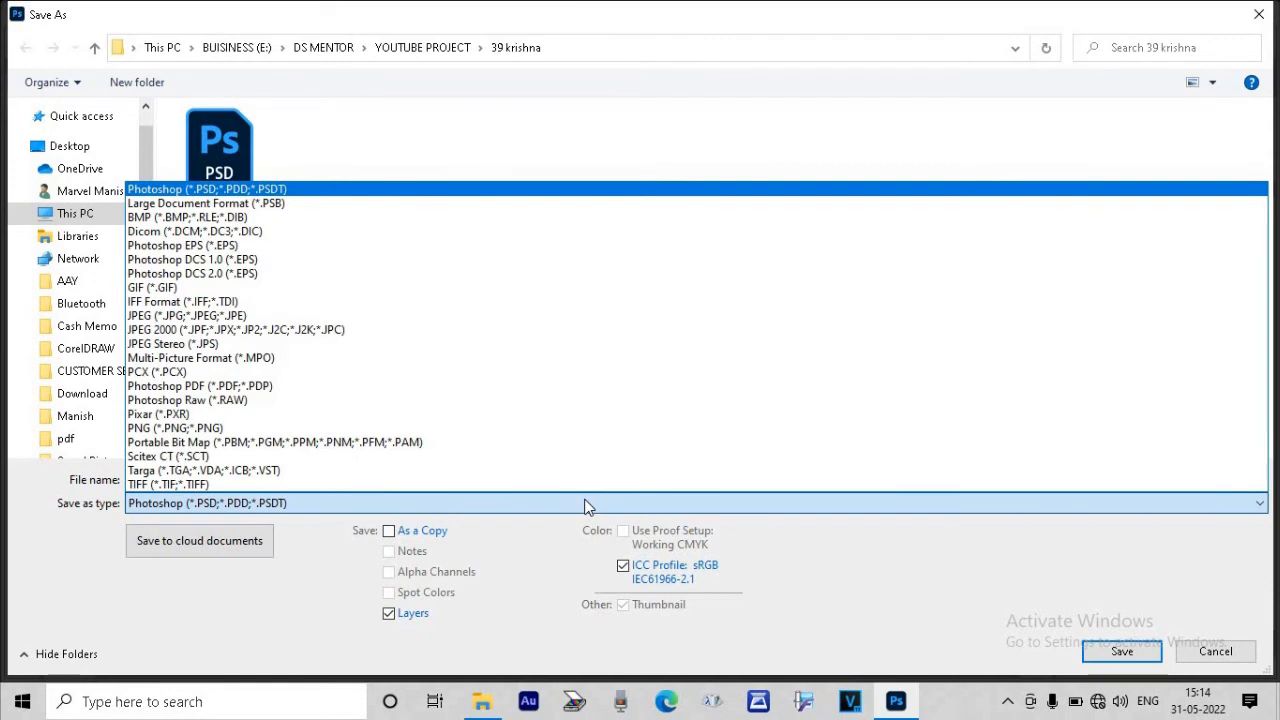
{"action": "left_click", "coordinate": [603, 174]}
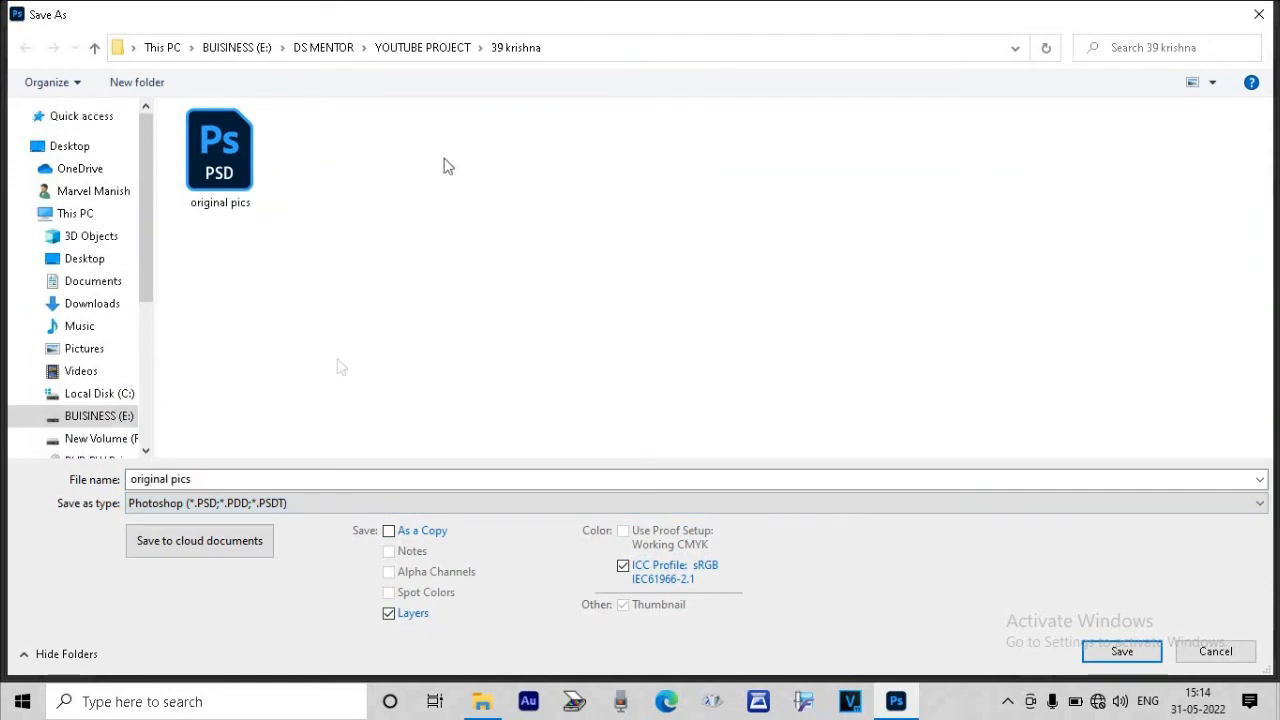
{"action": "left_click", "coordinate": [240, 163]}
{"action": "left_click", "coordinate": [1118, 652]}
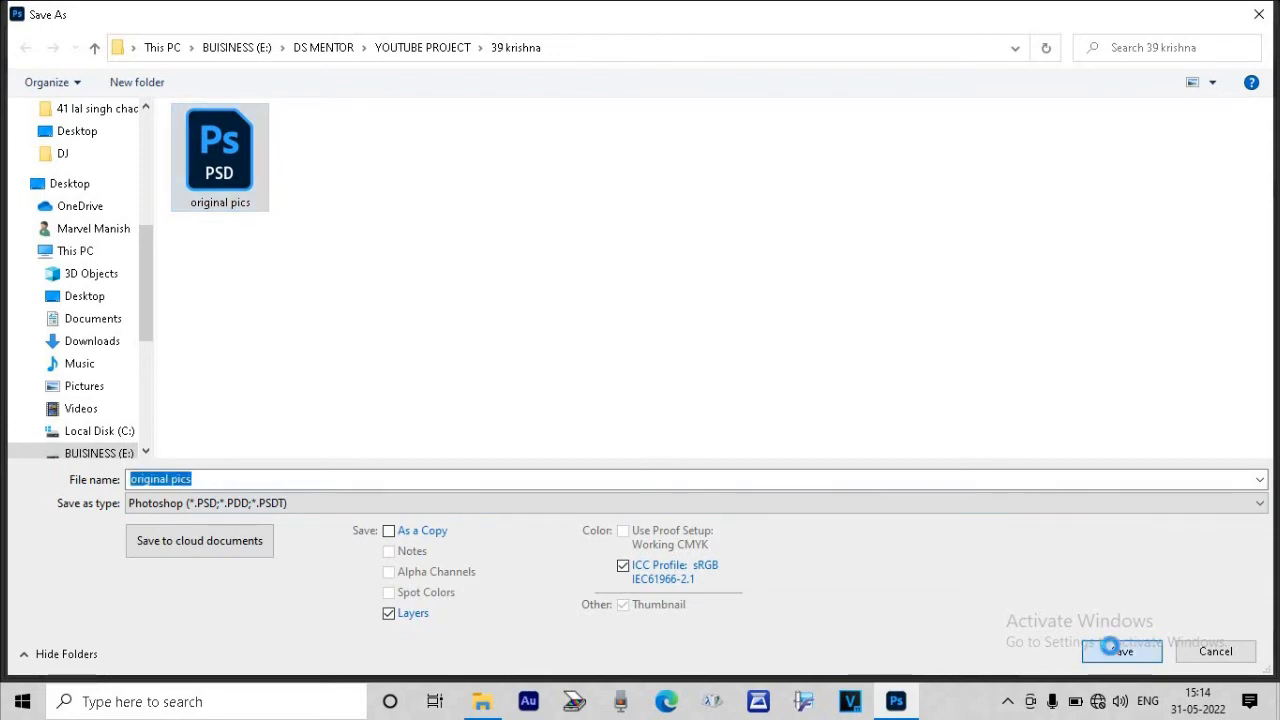
{"action": "left_click", "coordinate": [680, 352]}
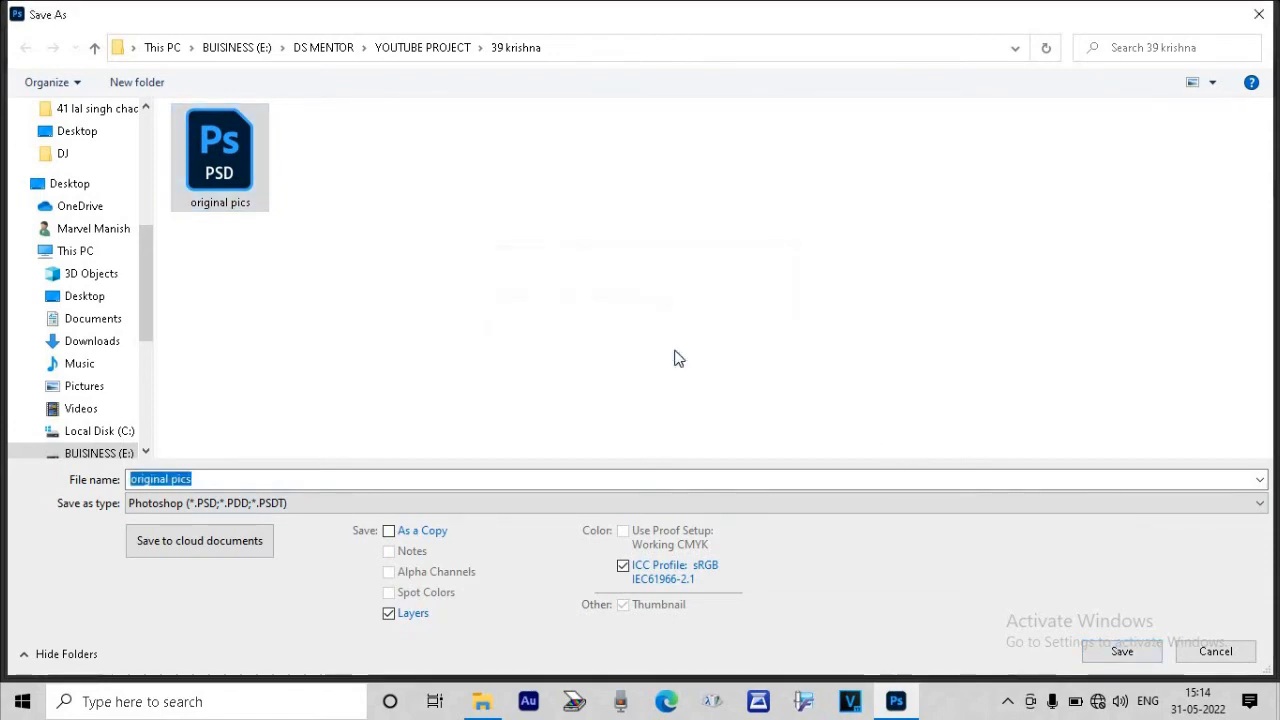
- Finish the Photoshop-format save, and save a quality 12 JPEG copy over the existing "original pics" image in the 39 krishna folder
{"action": "left_click", "coordinate": [858, 183]}
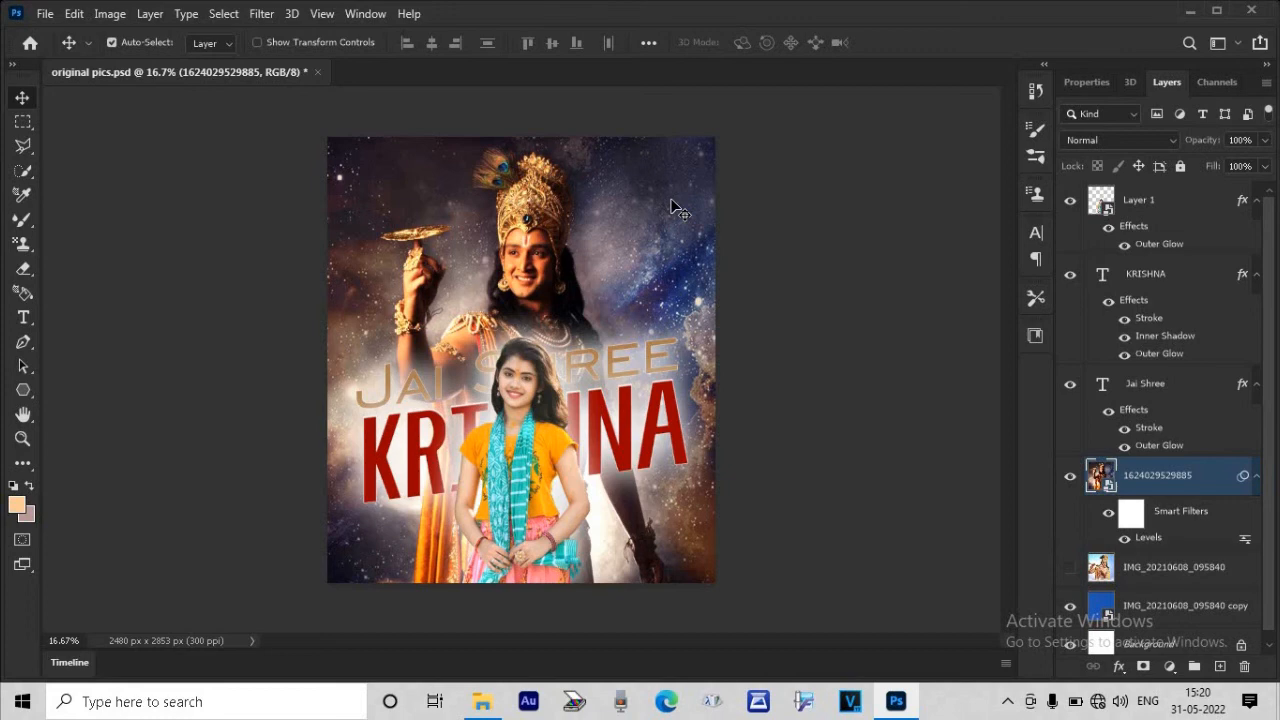
{"action": "key", "text": "ctrl"}
{"action": "key", "text": "ctrl+shift+s"}
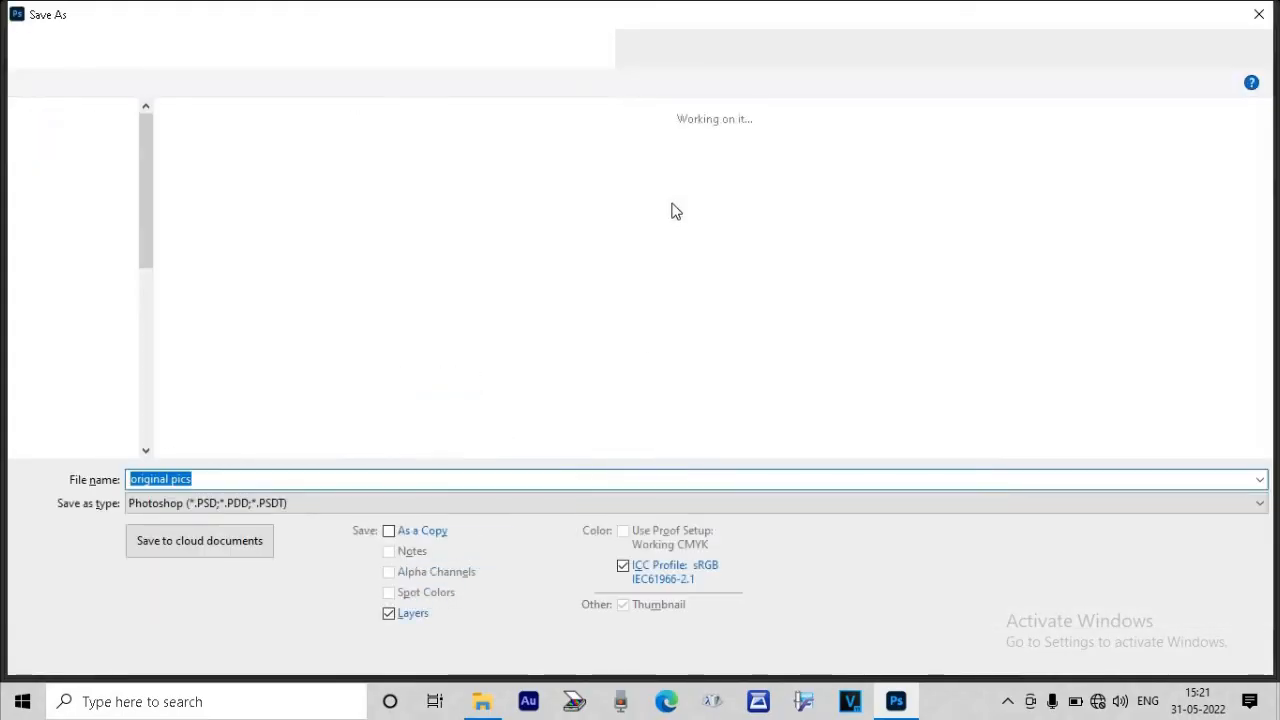
{"action": "left_click", "coordinate": [391, 503]}
{"action": "left_click", "coordinate": [533, 316]}
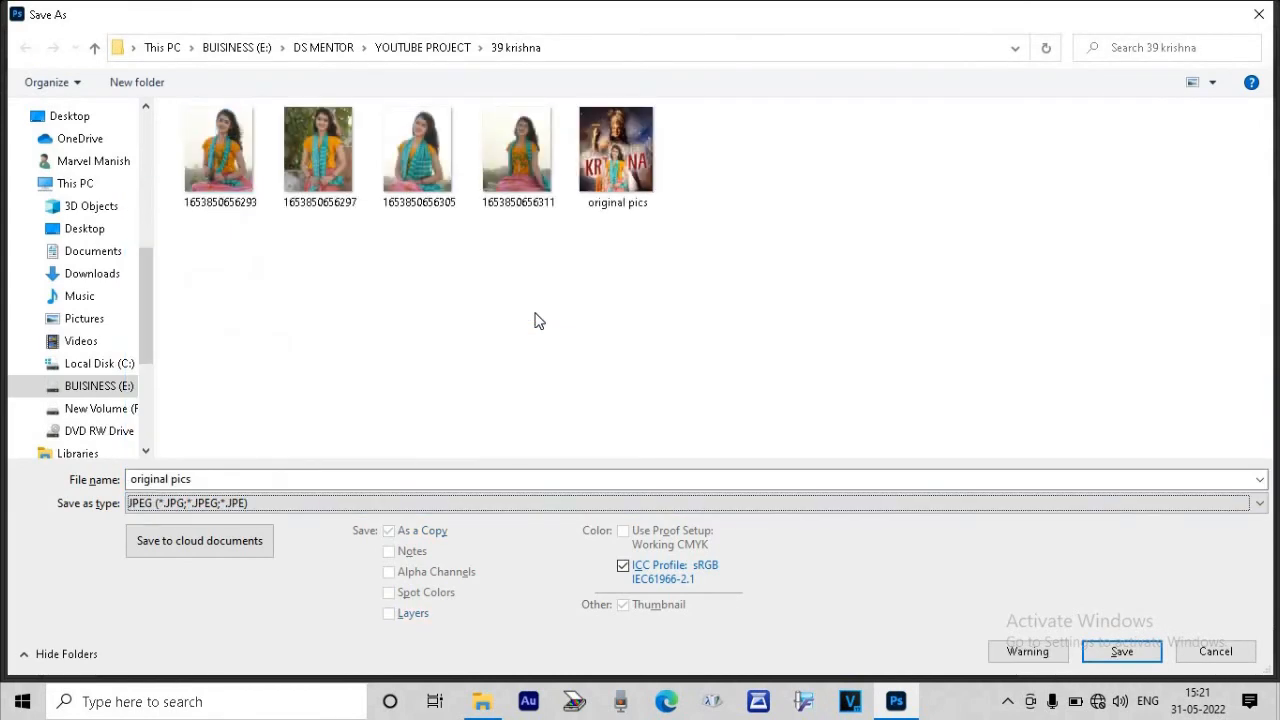
{"action": "key", "text": "Return"}
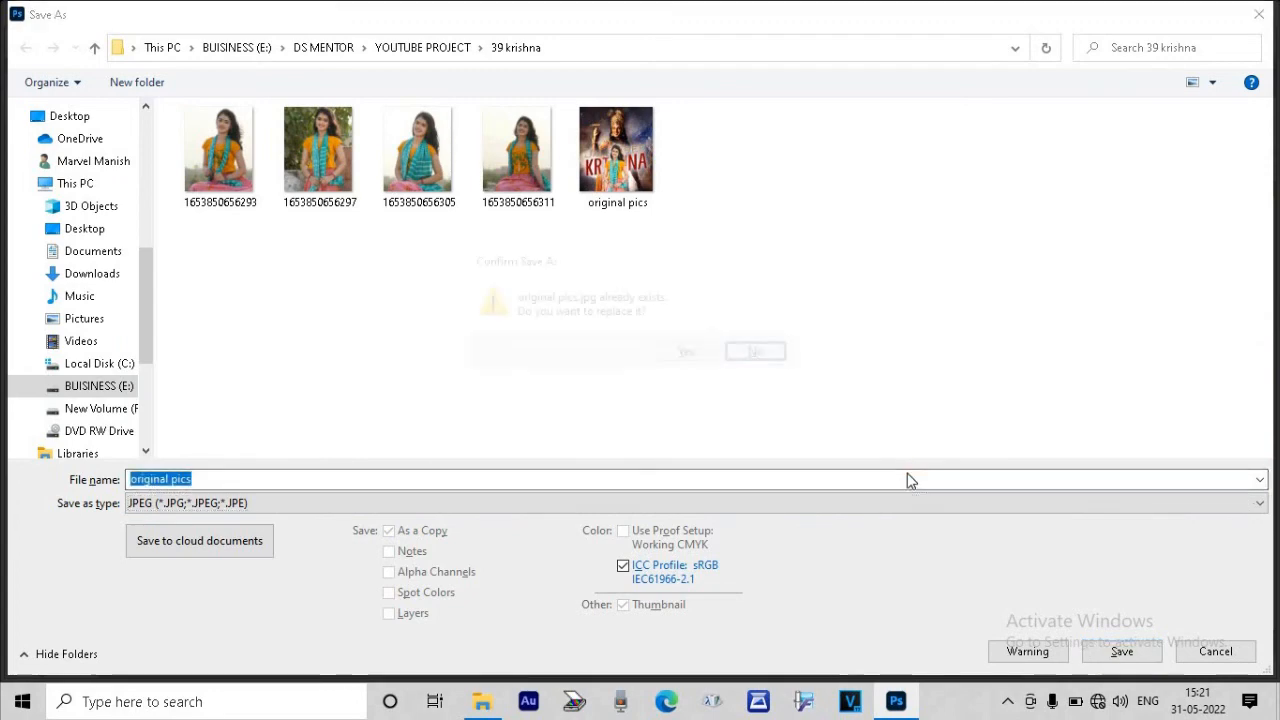
{"action": "key", "text": "Return"}
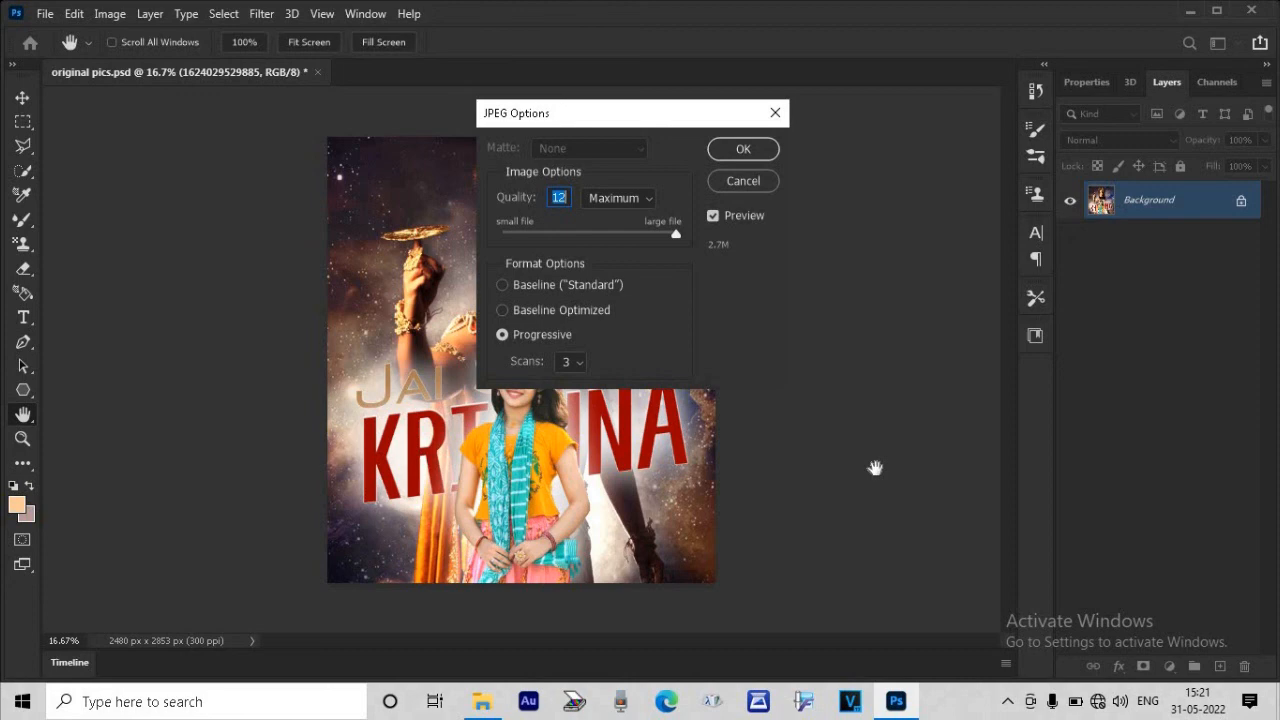
{"action": "left_click", "coordinate": [749, 152]}
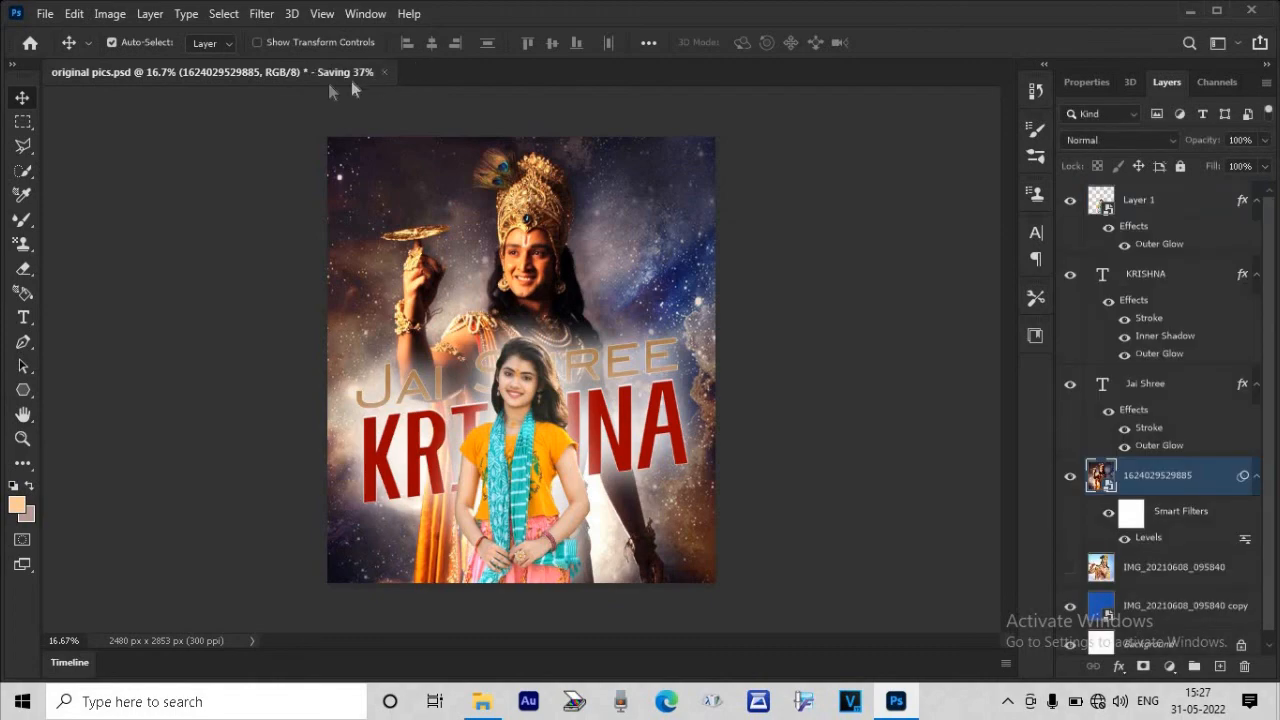